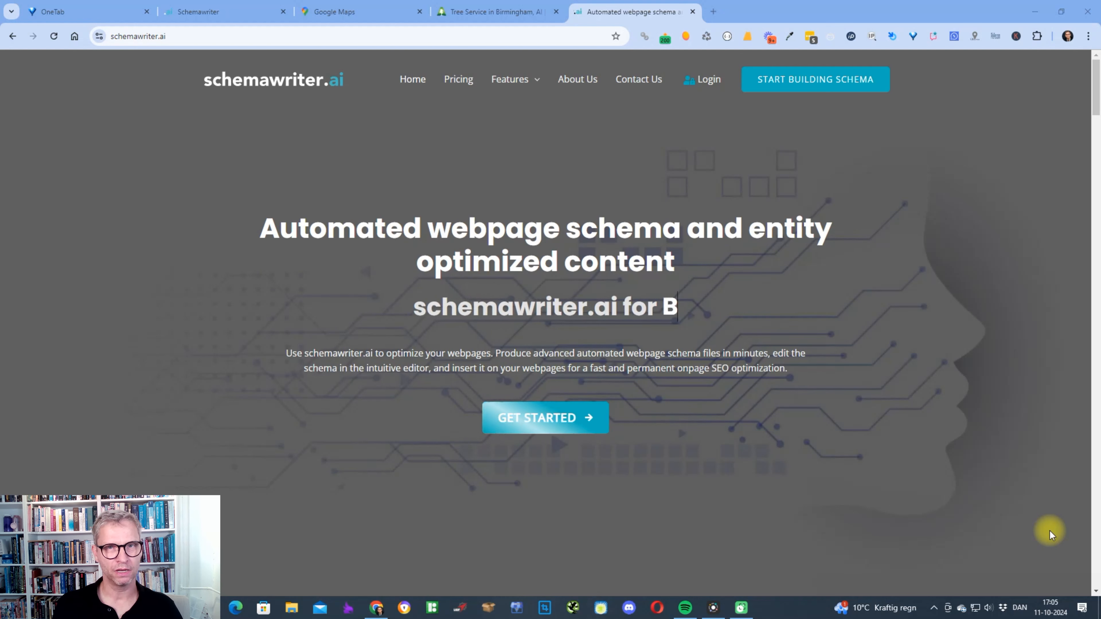
Search Google Maps for "alabama tree service" and look through the results for the ACE Tree Service listing
left_click(208, 11)
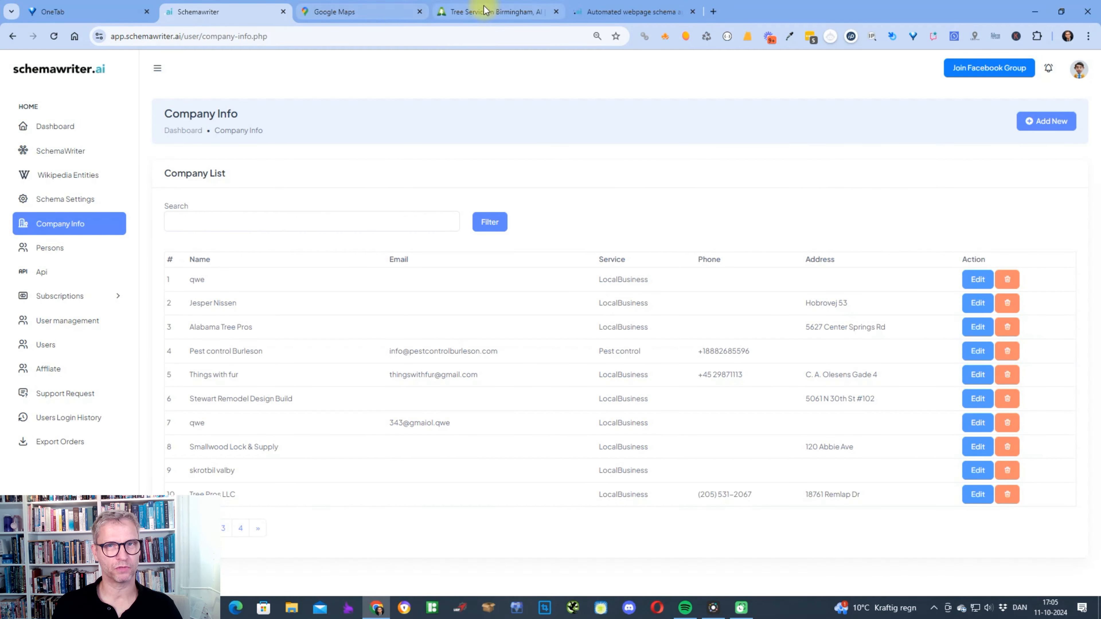
left_click(497, 13)
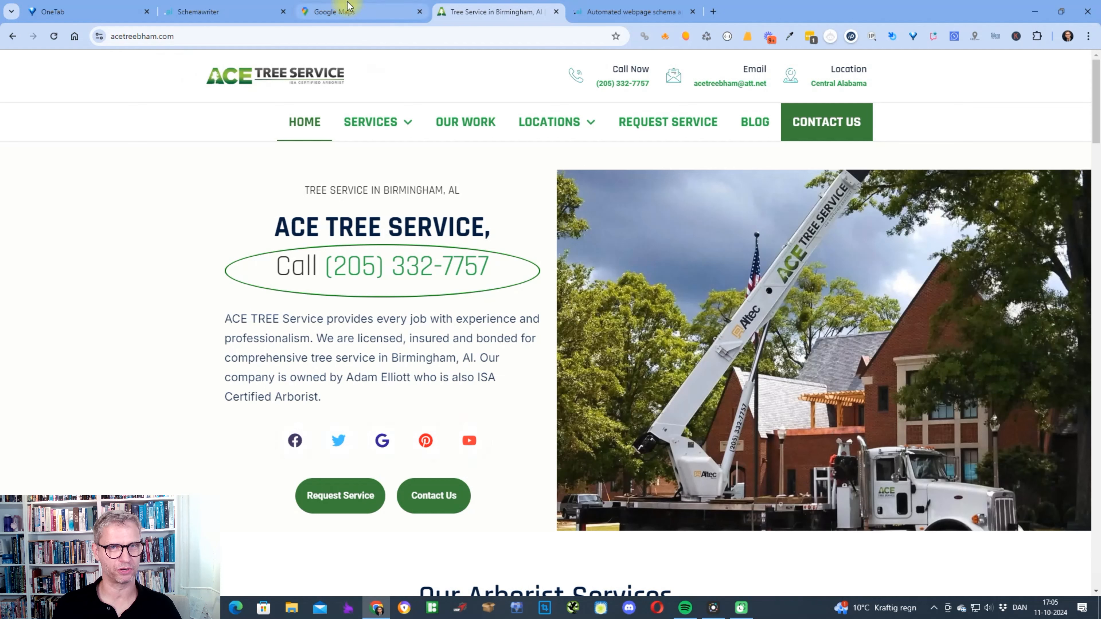
mouse_move(352, 17)
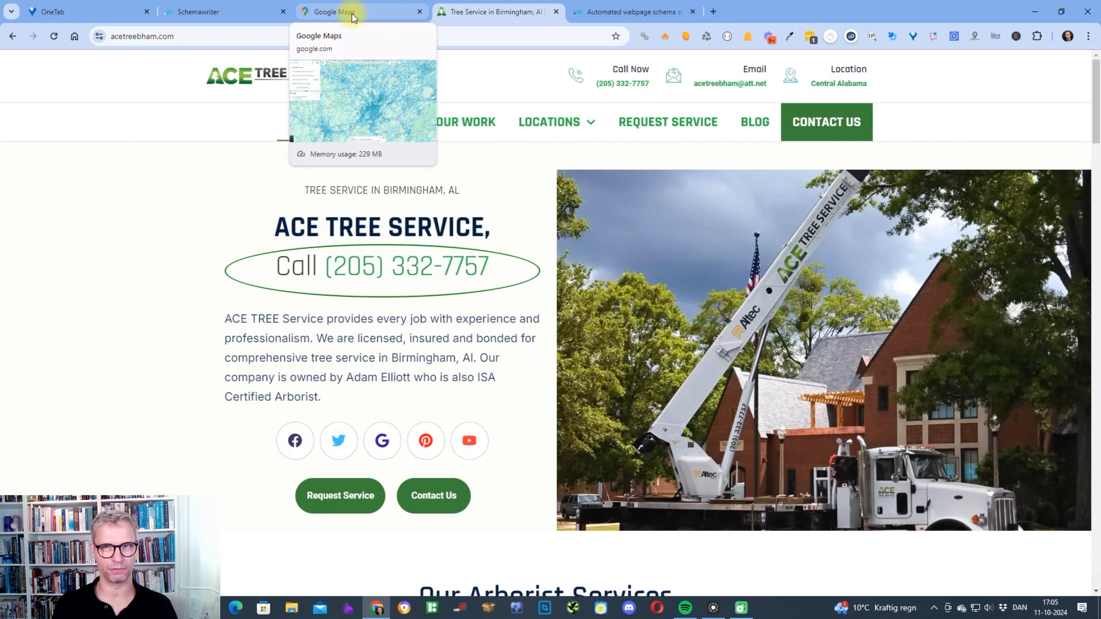
left_click(352, 16)
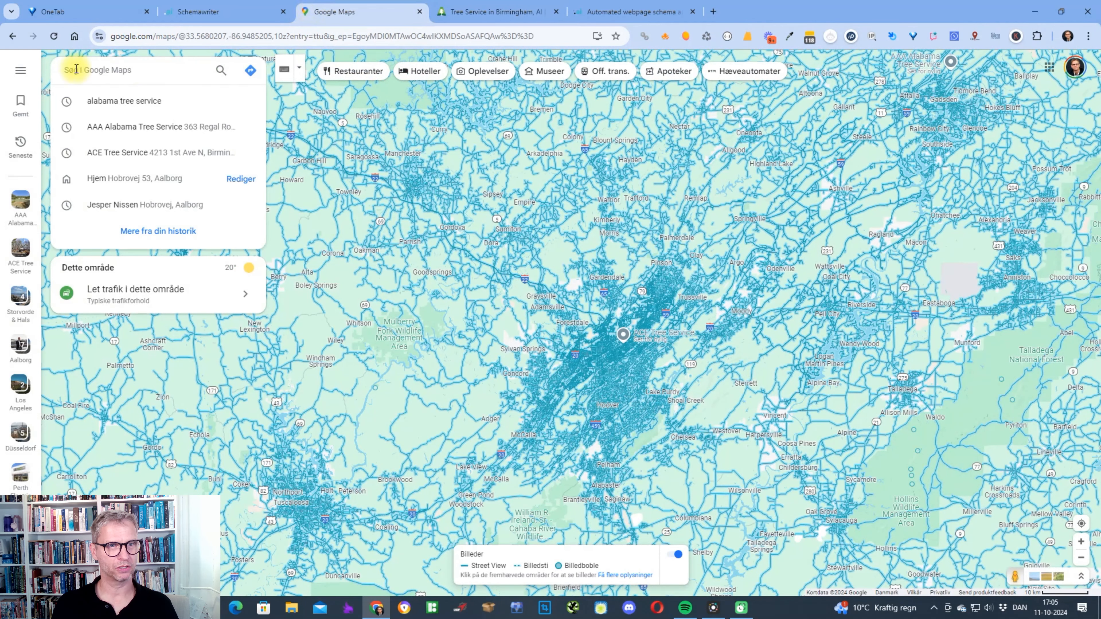
left_click(127, 104)
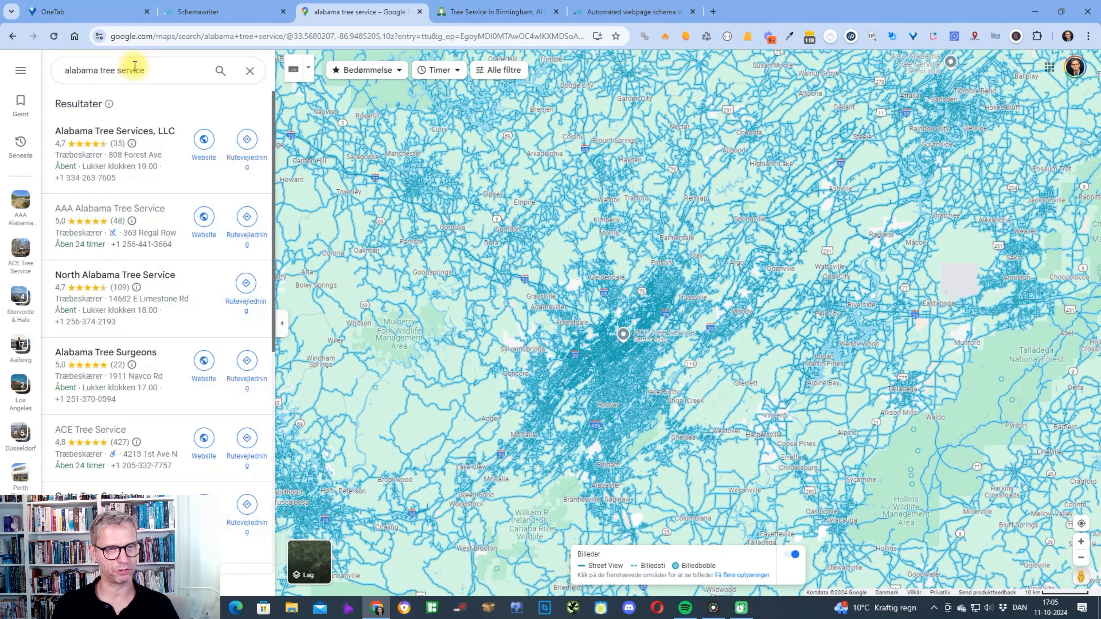
scroll(159, 141, "down", 4)
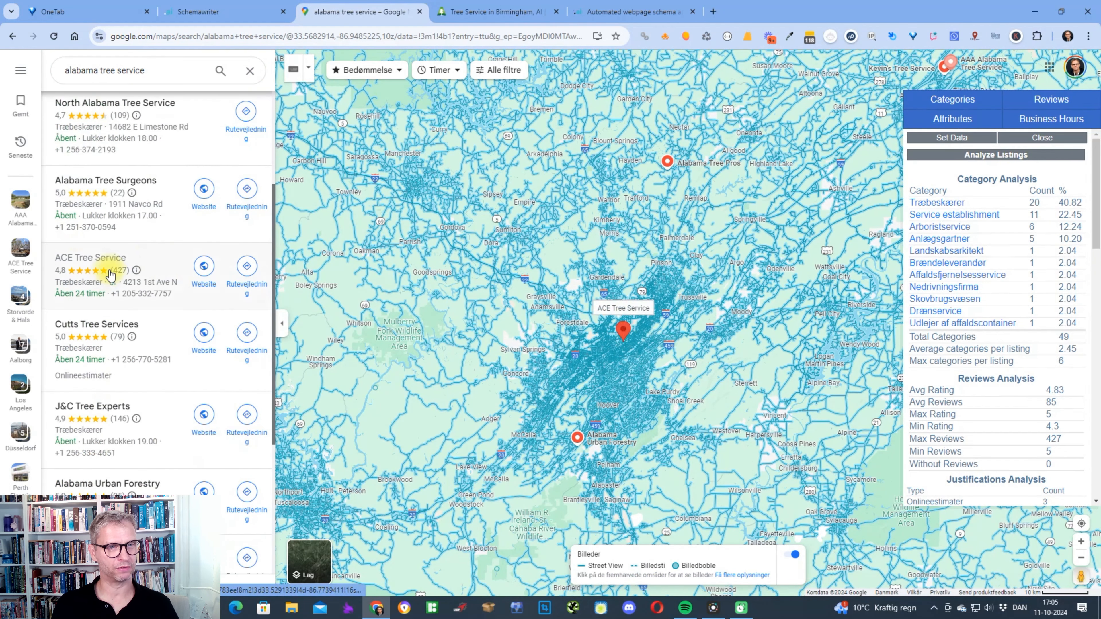
Review the ACE Tree Service website's list of served locations and the address and map section on its home page
left_click(476, 10)
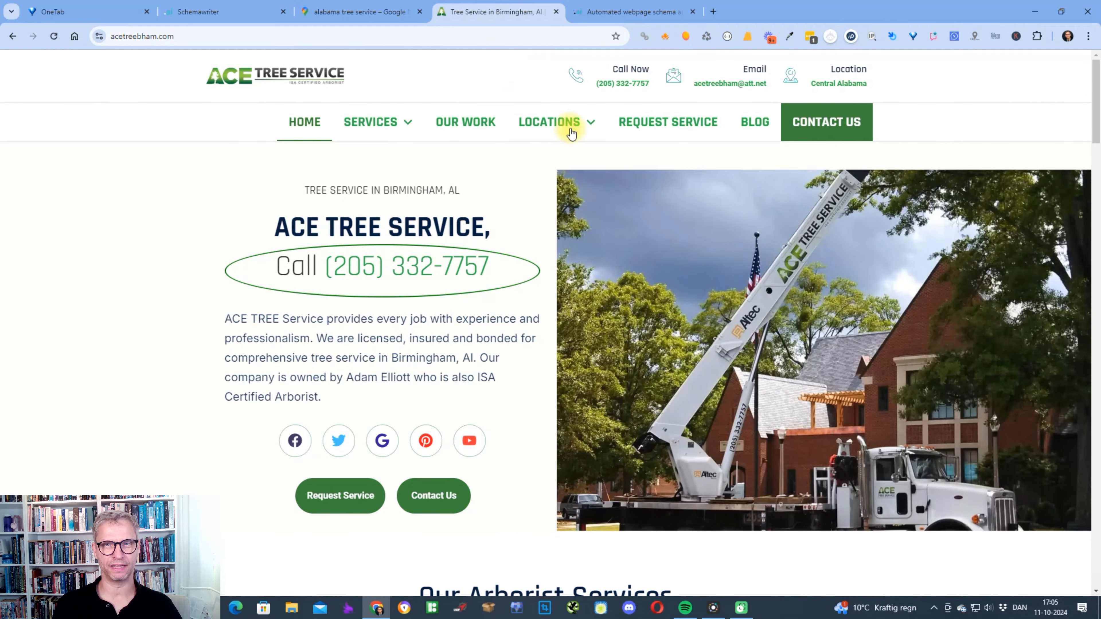
mouse_move(580, 124)
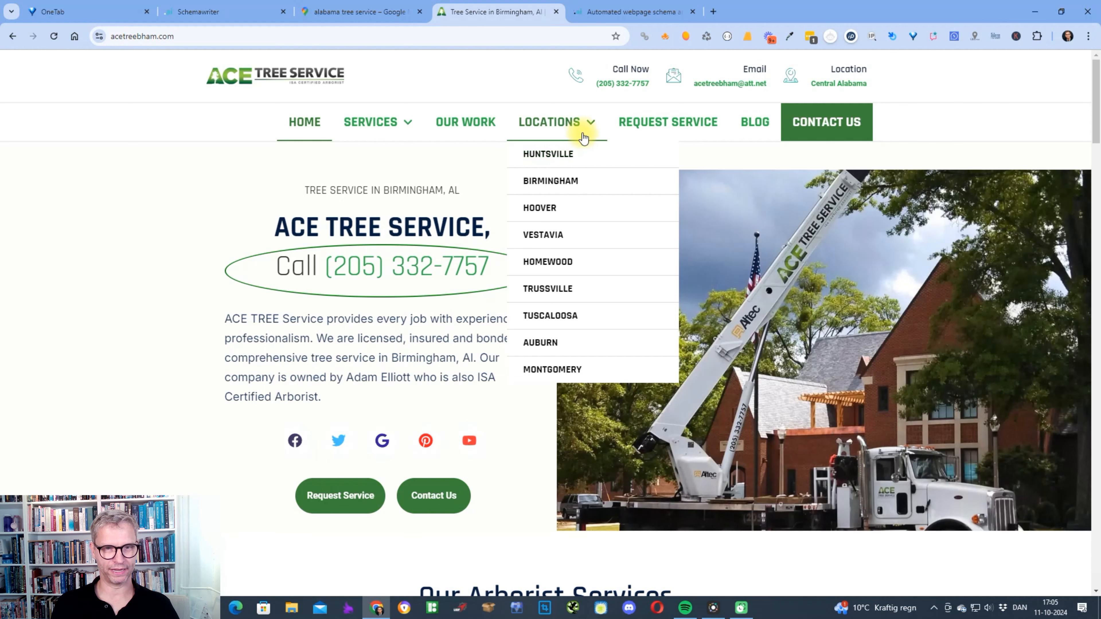
scroll(484, 248, "down", 20)
scroll(488, 278, "up", 10)
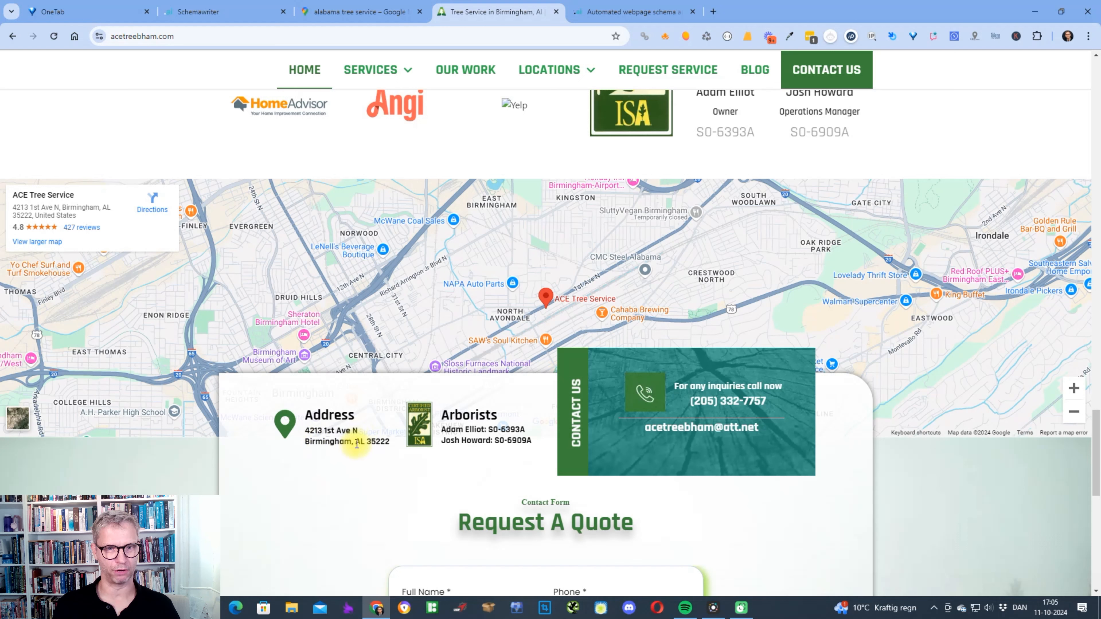
scroll(627, 385, "up", 15)
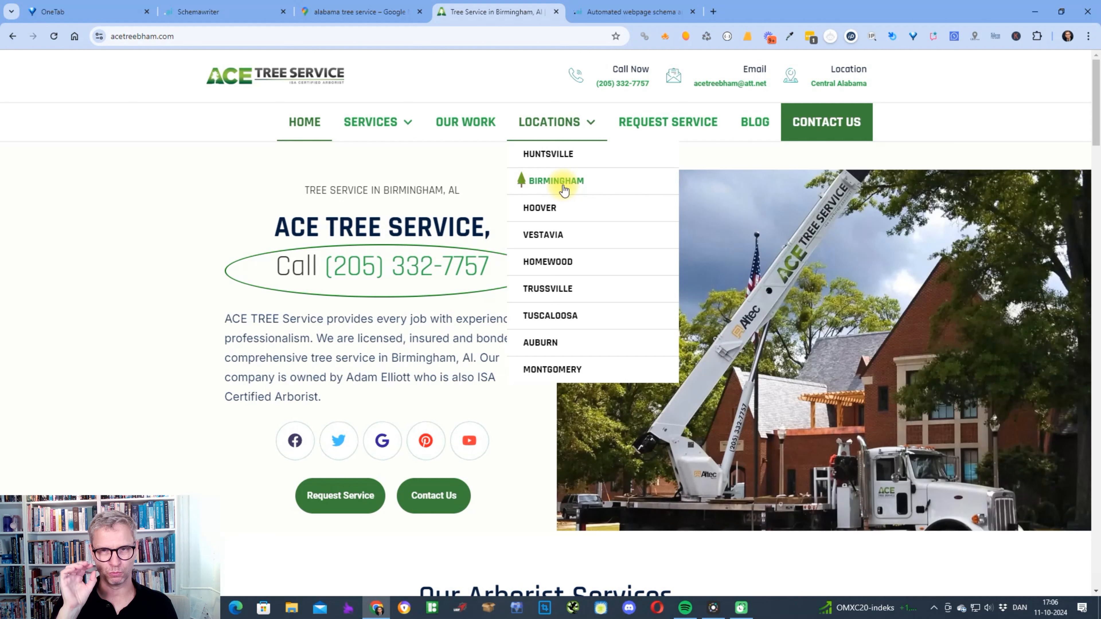
Add a new company in Schemawriter and fetch its info from Google by searching "ace tree service" and choosing the Birmingham, AL business
left_click(222, 16)
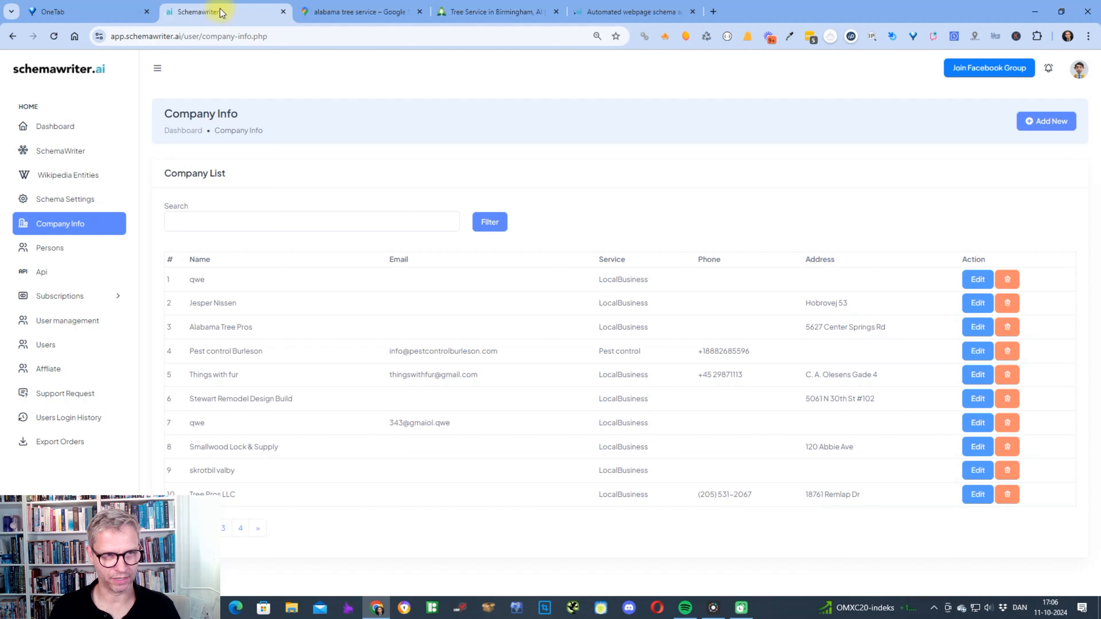
left_click(84, 230)
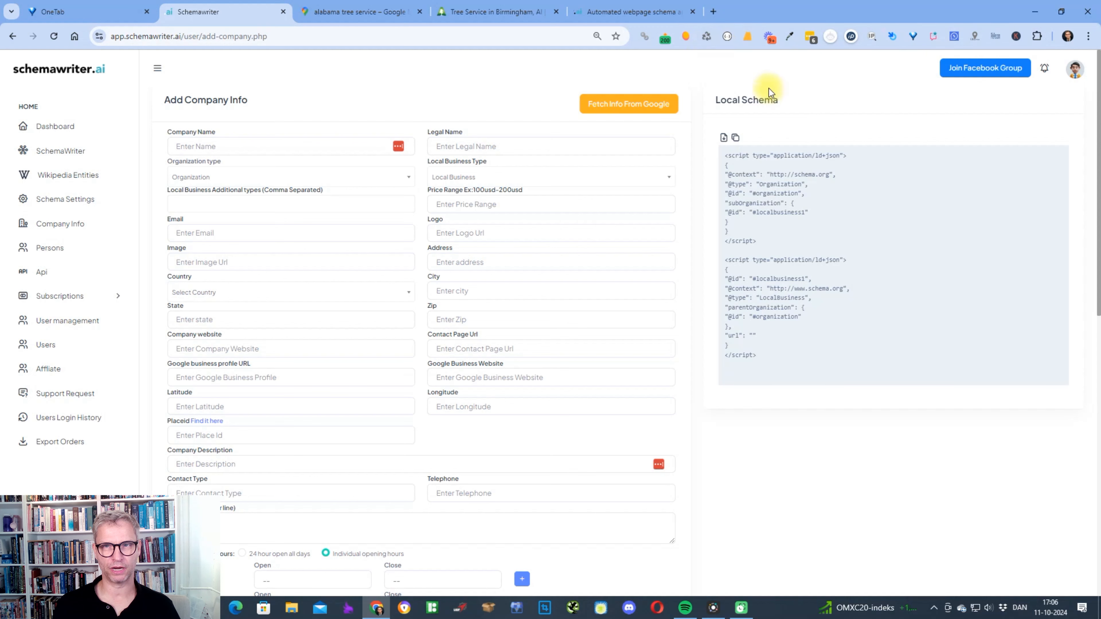
left_click(633, 106)
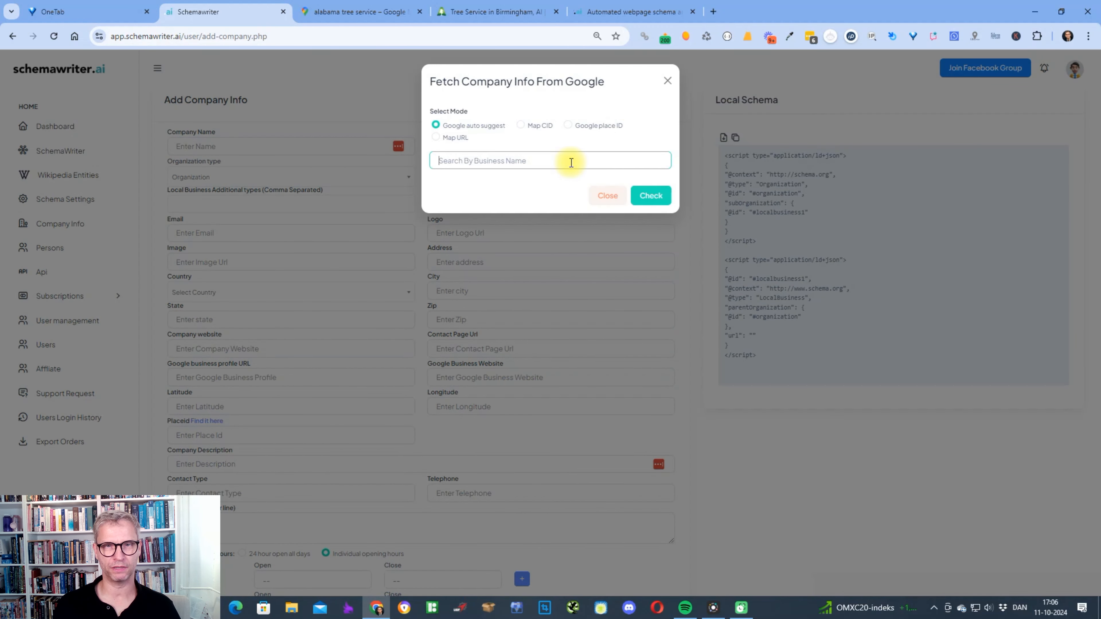
type("a")
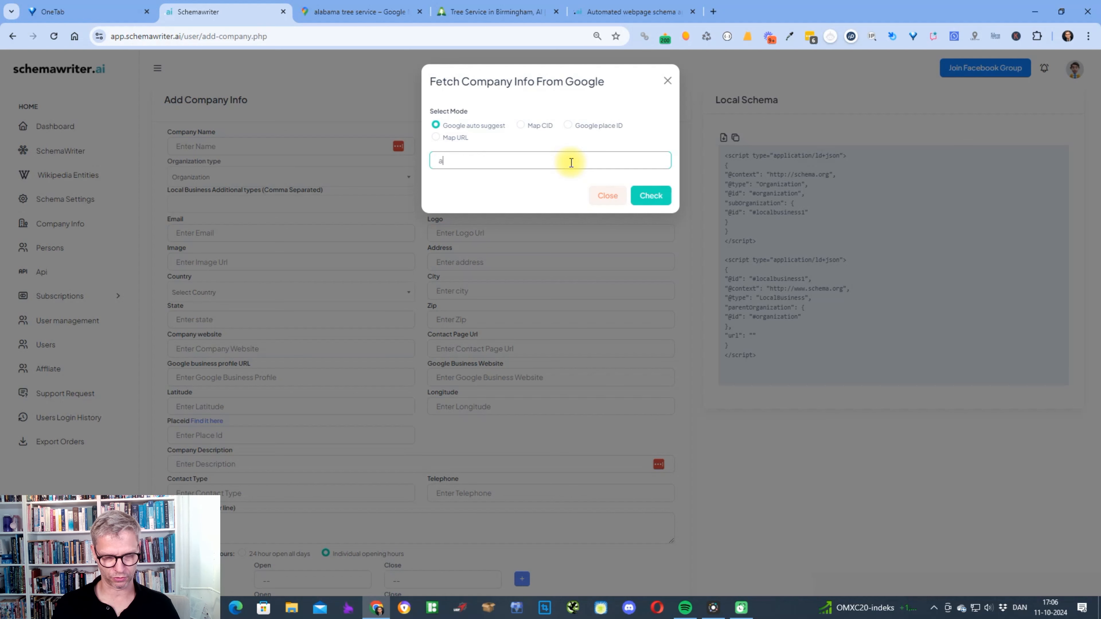
type("ce tree service")
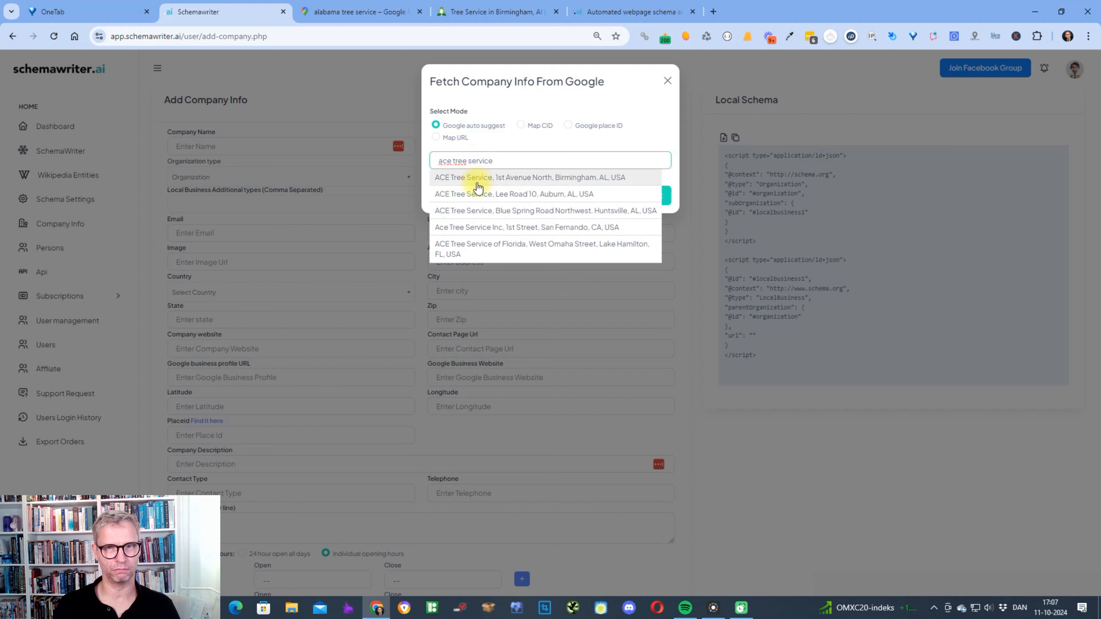
left_click(538, 179)
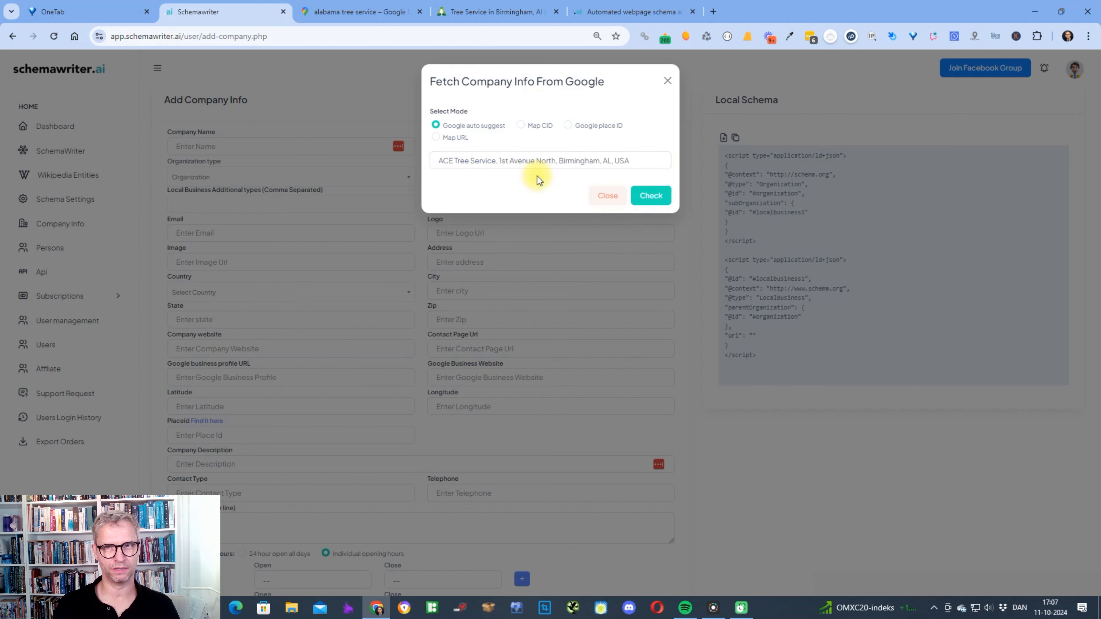
left_click(641, 198)
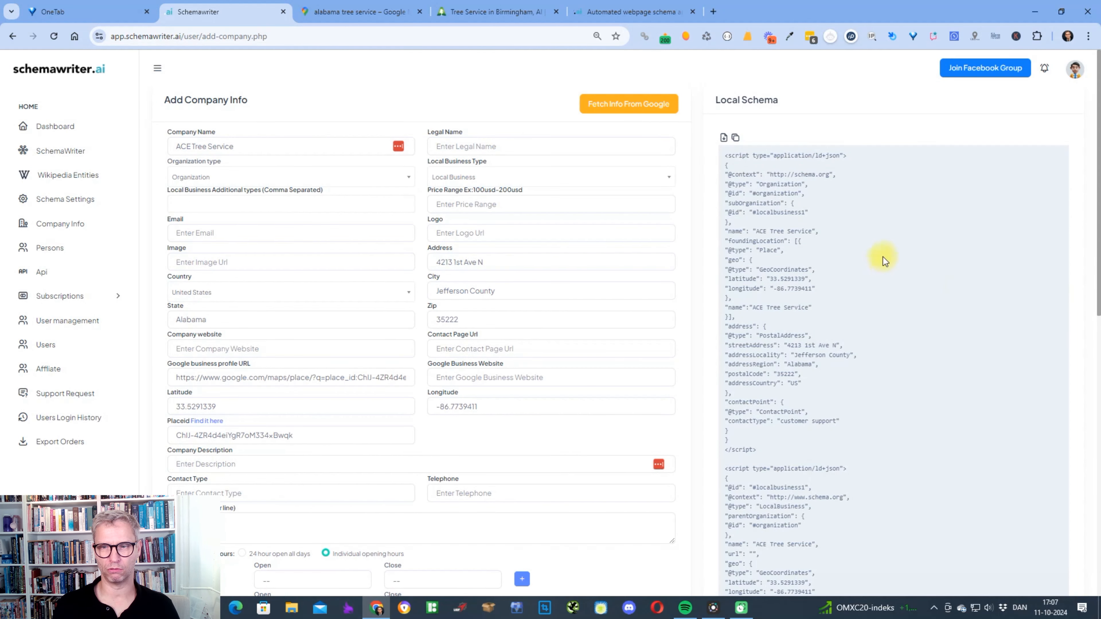
Look over the fetched company info and generated local schema, and save the new ACE Tree Service company
scroll(882, 257, "down", 10)
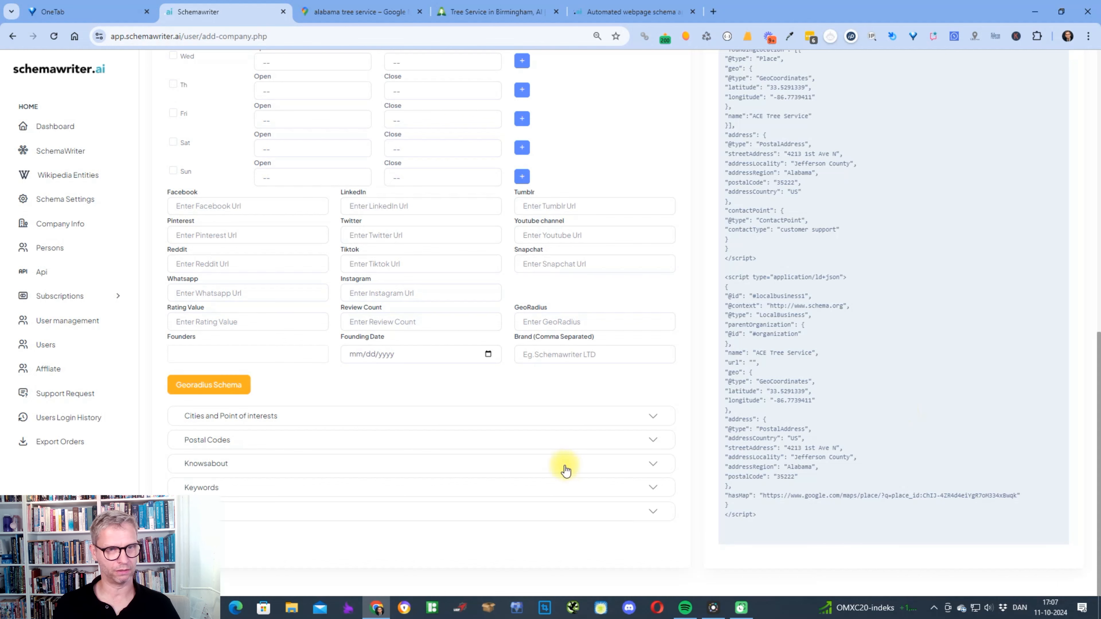
scroll(780, 453, "up", 10)
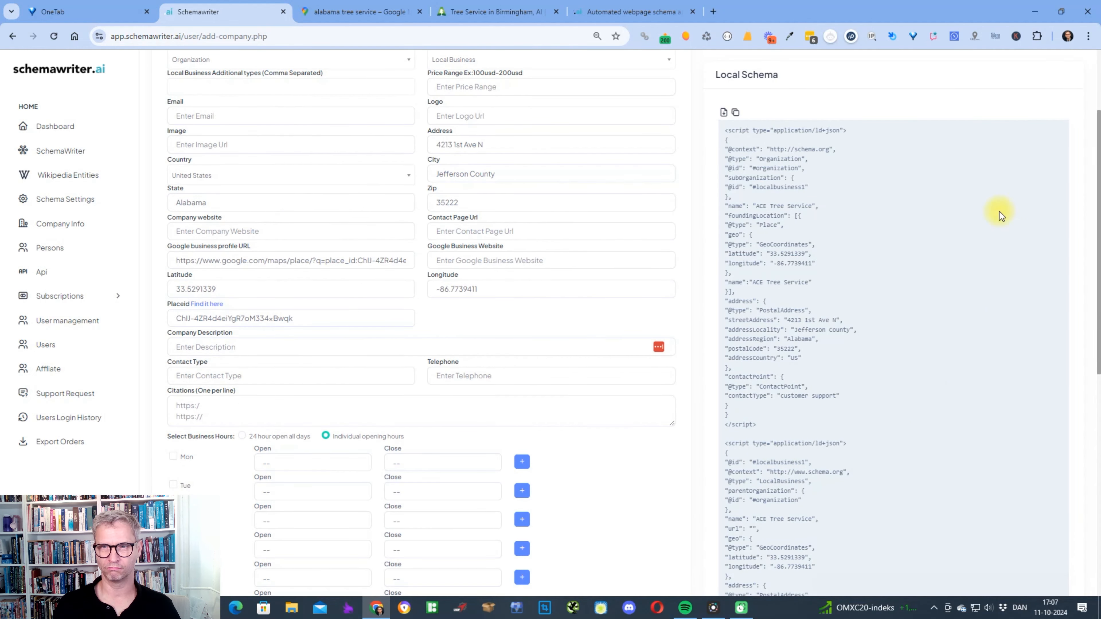
scroll(857, 422, "down", 12)
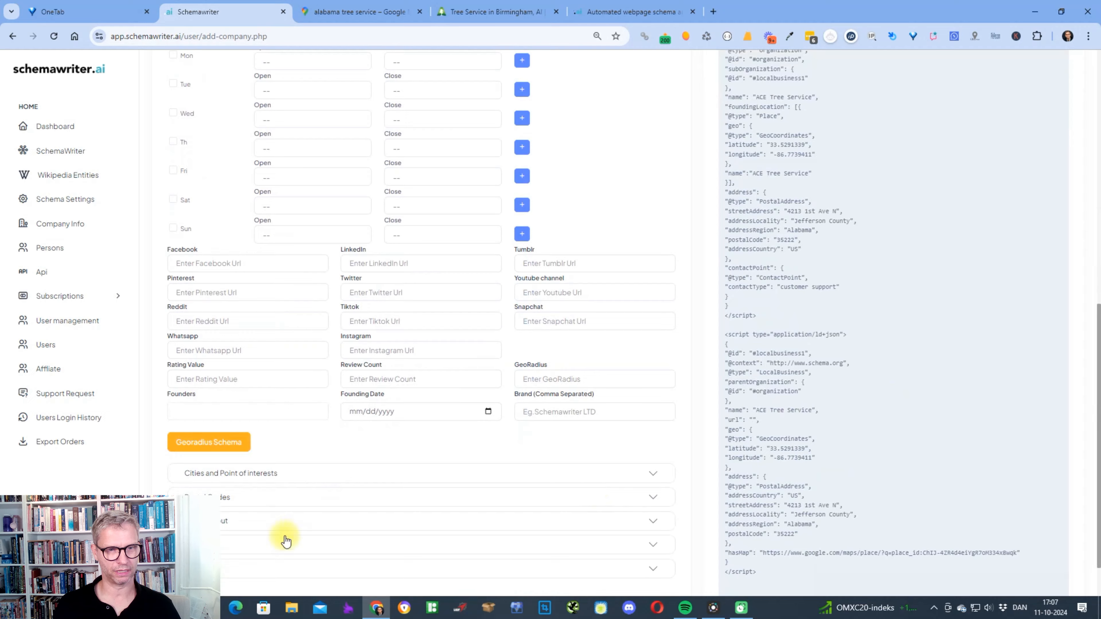
double_click(895, 11)
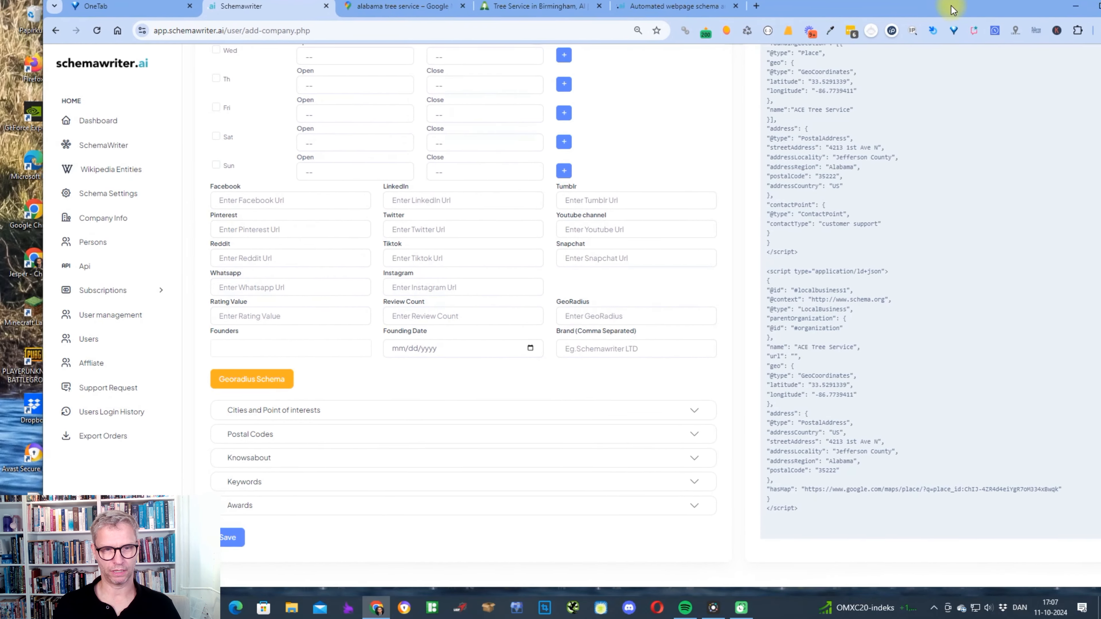
left_click(240, 550)
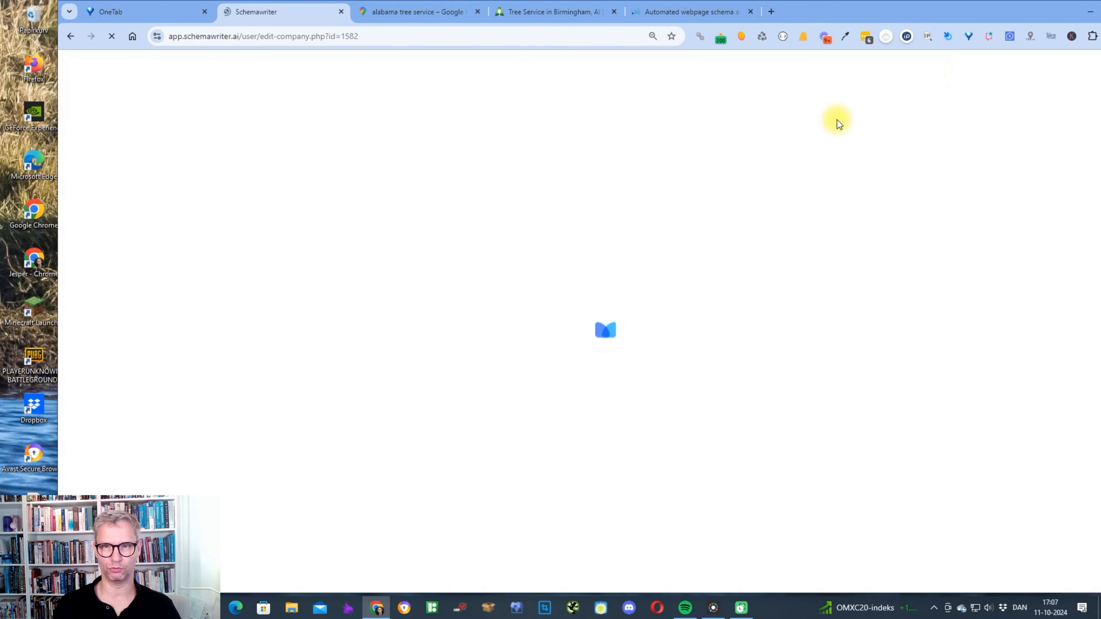
double_click(1067, 12)
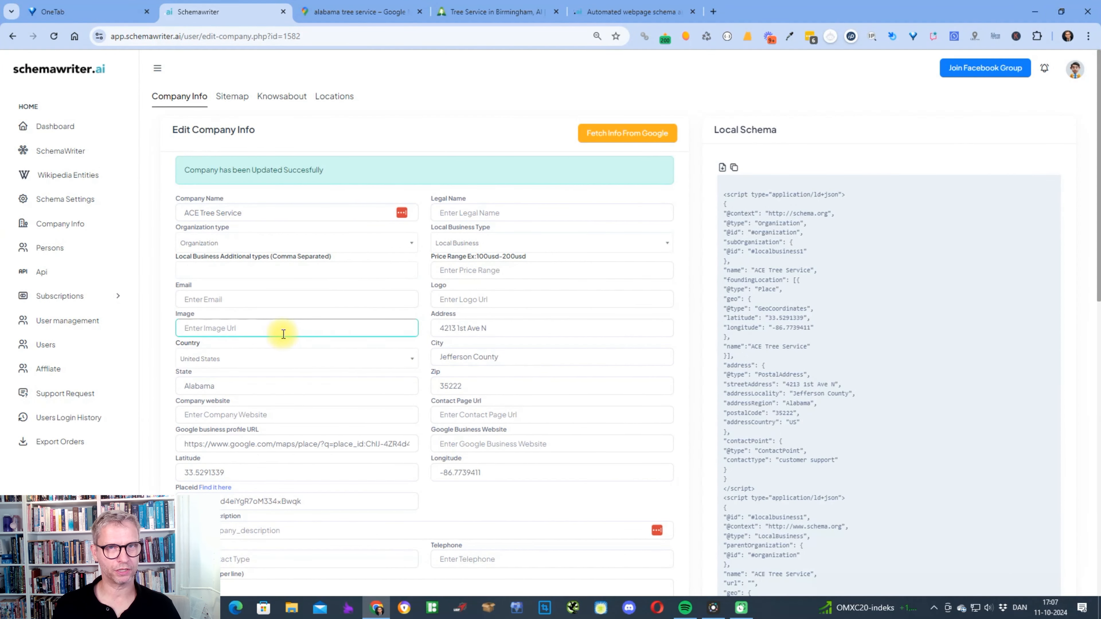
left_click(502, 12)
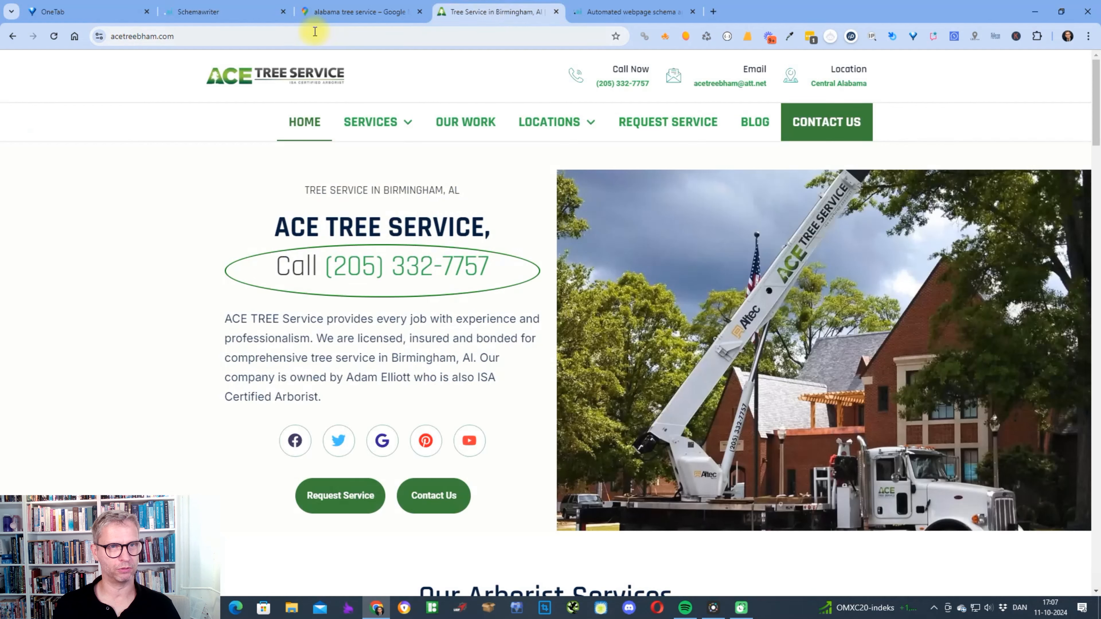
left_click(296, 37)
key("ctrl+c")
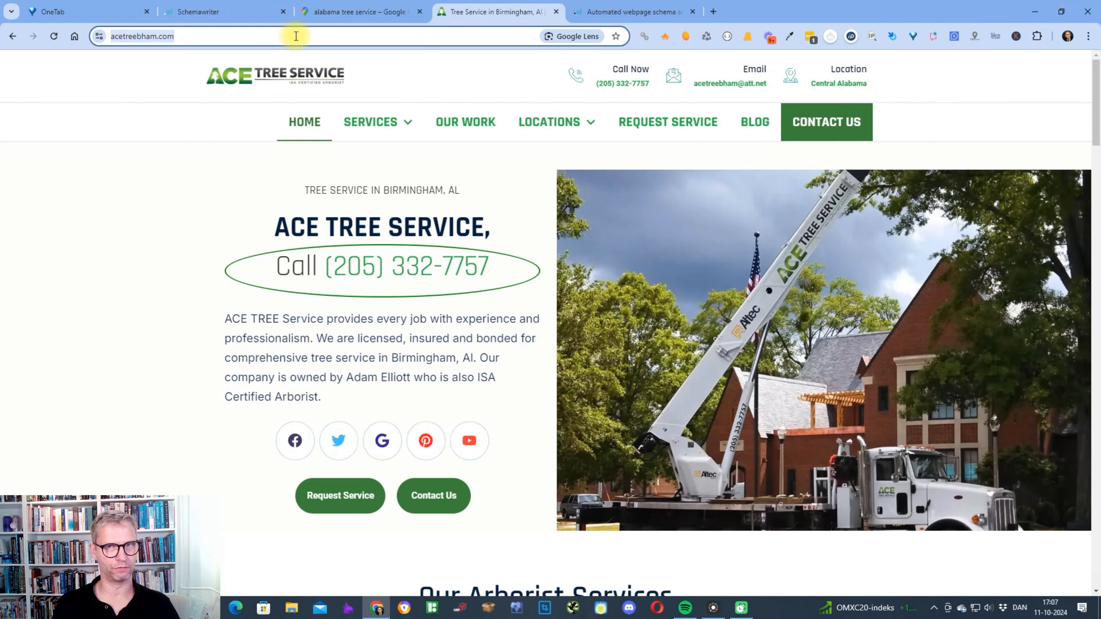
left_click(247, 13)
left_click(226, 414)
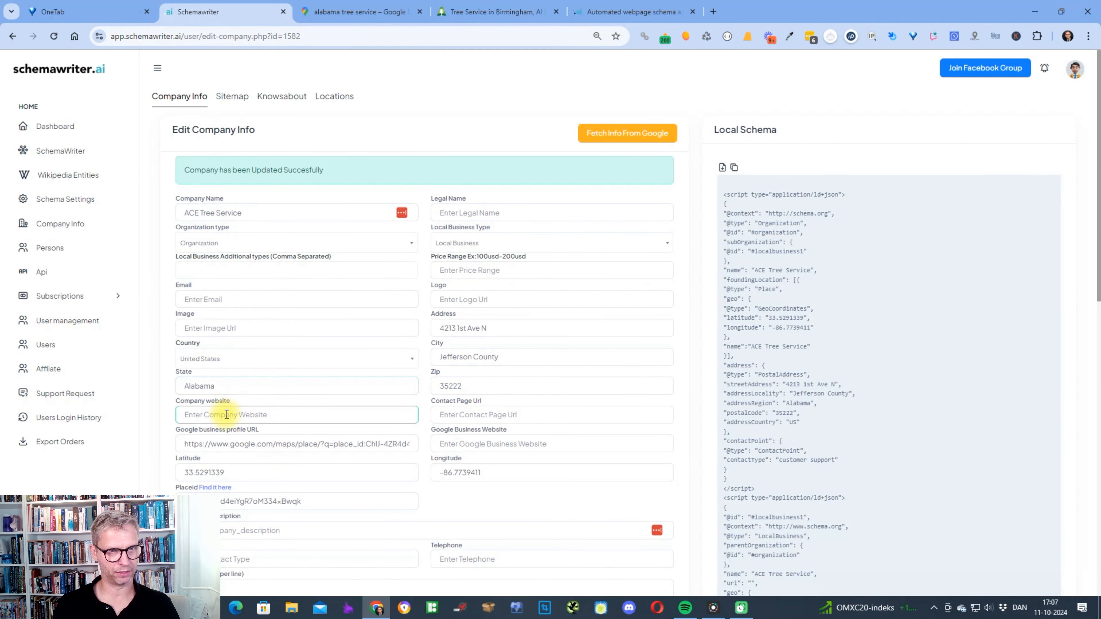
key("ctrl+v")
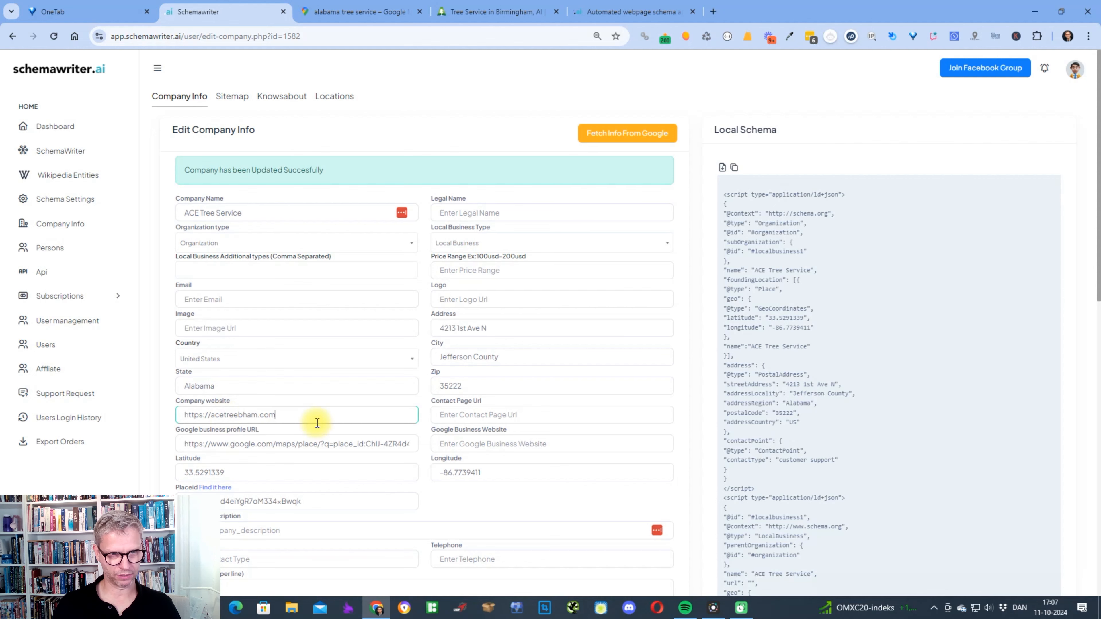
Generate the georadius schema's cities and postal codes for a radius of 5 km without points of interest
scroll(819, 395, "down", 12)
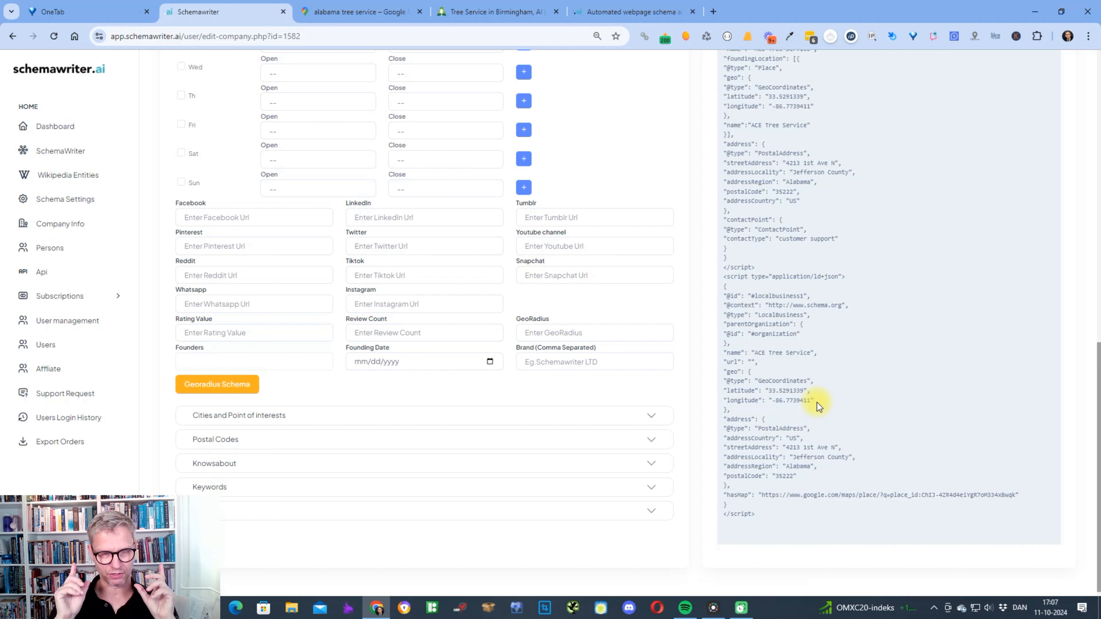
left_click(211, 388)
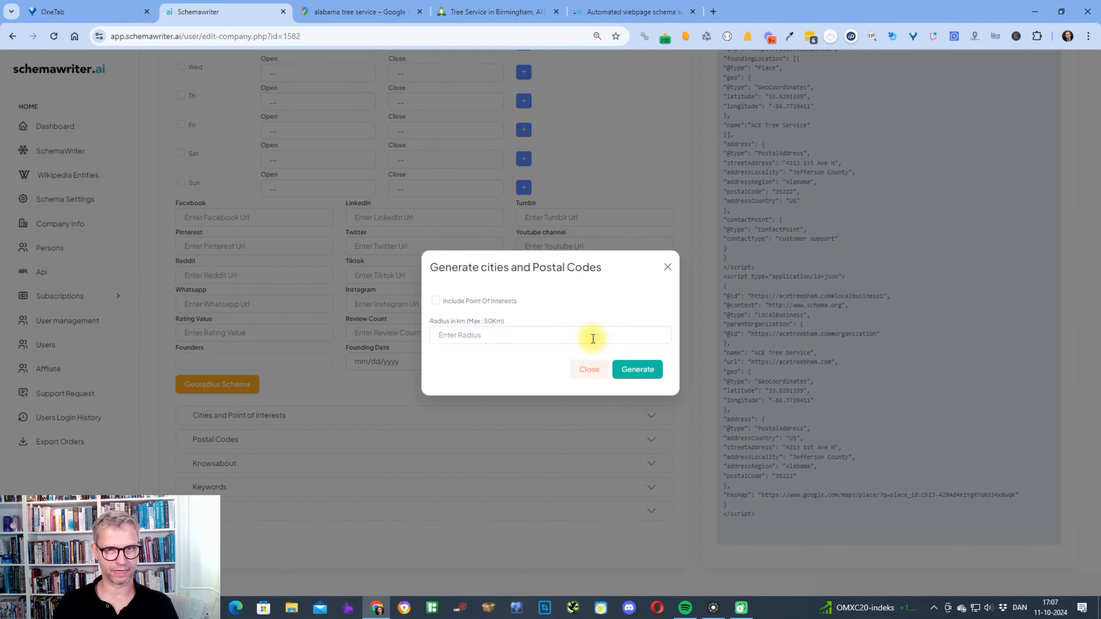
left_click(534, 337)
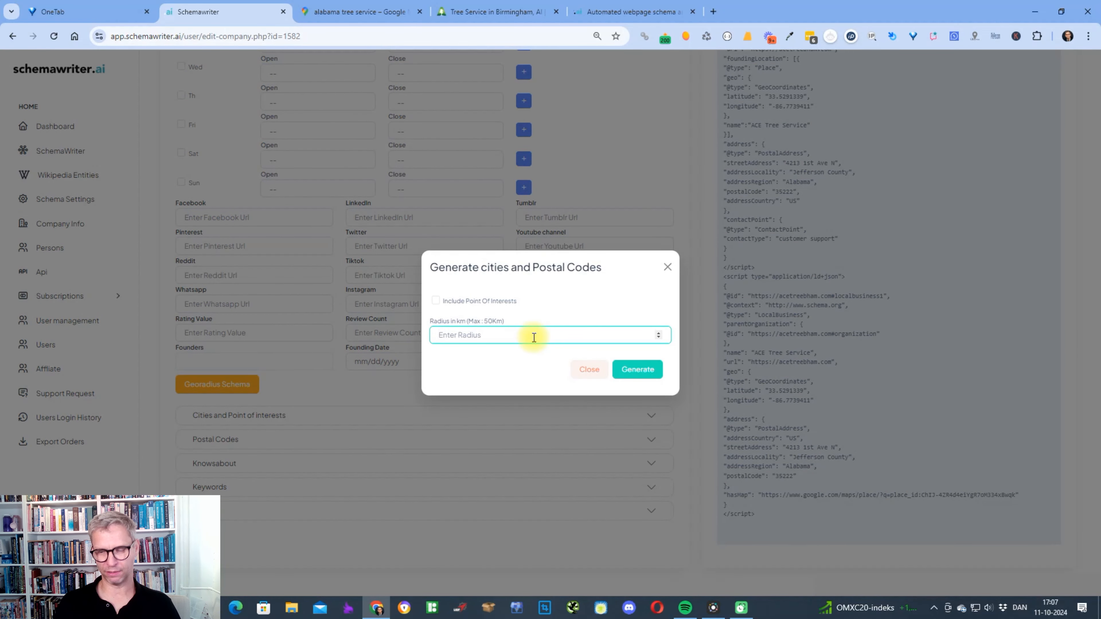
type("5")
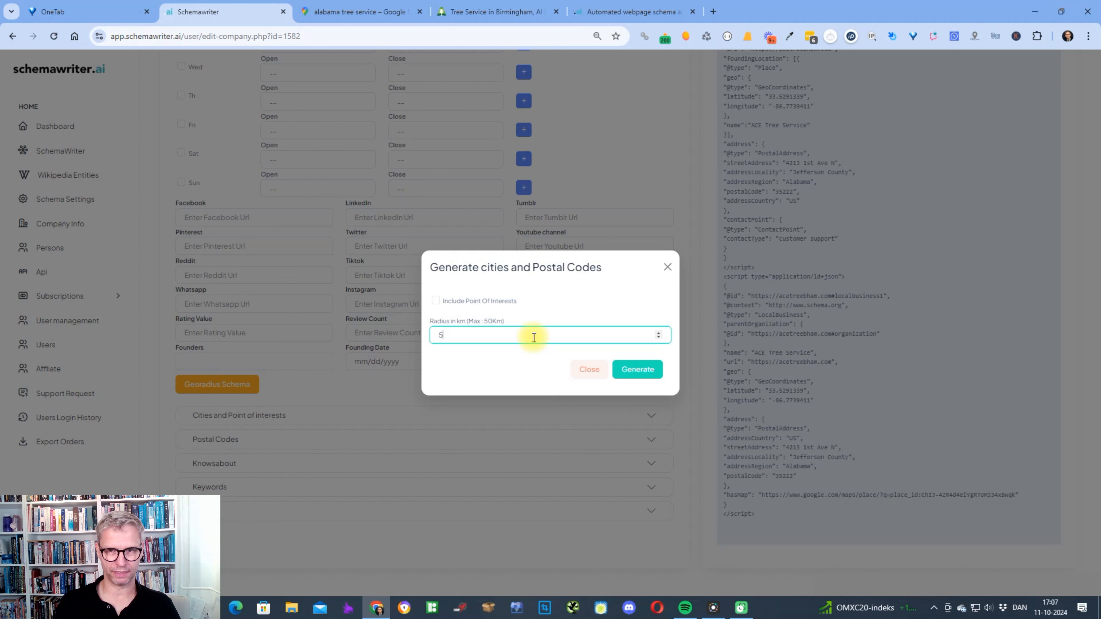
left_click(642, 367)
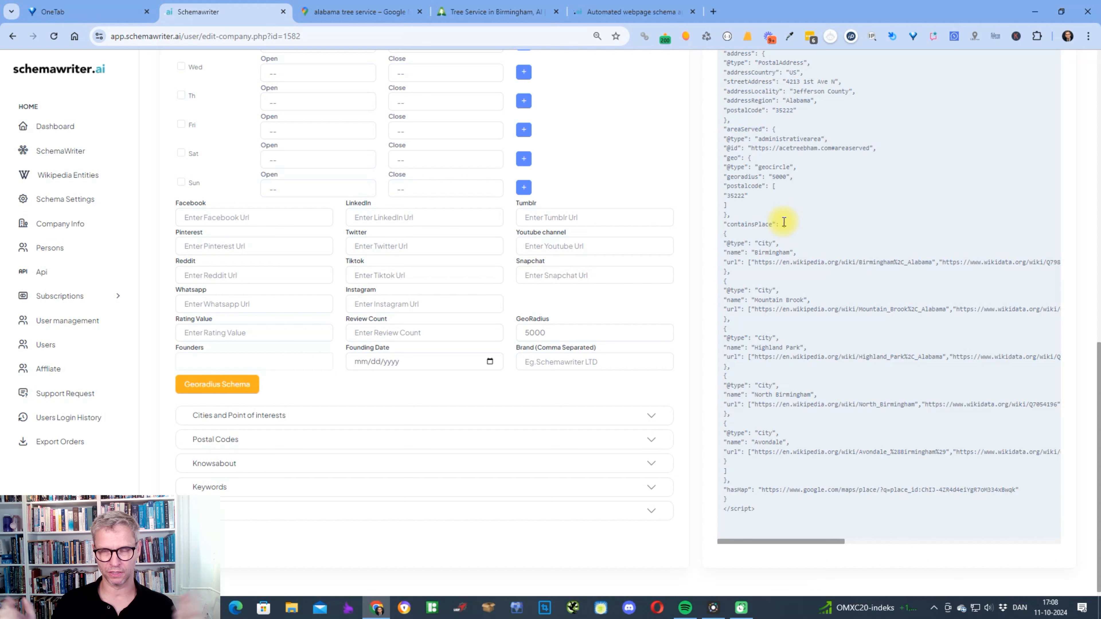
Regenerate the georadius schema with points of interest included at a 5 km radius, and look through the resulting places
left_click(214, 385)
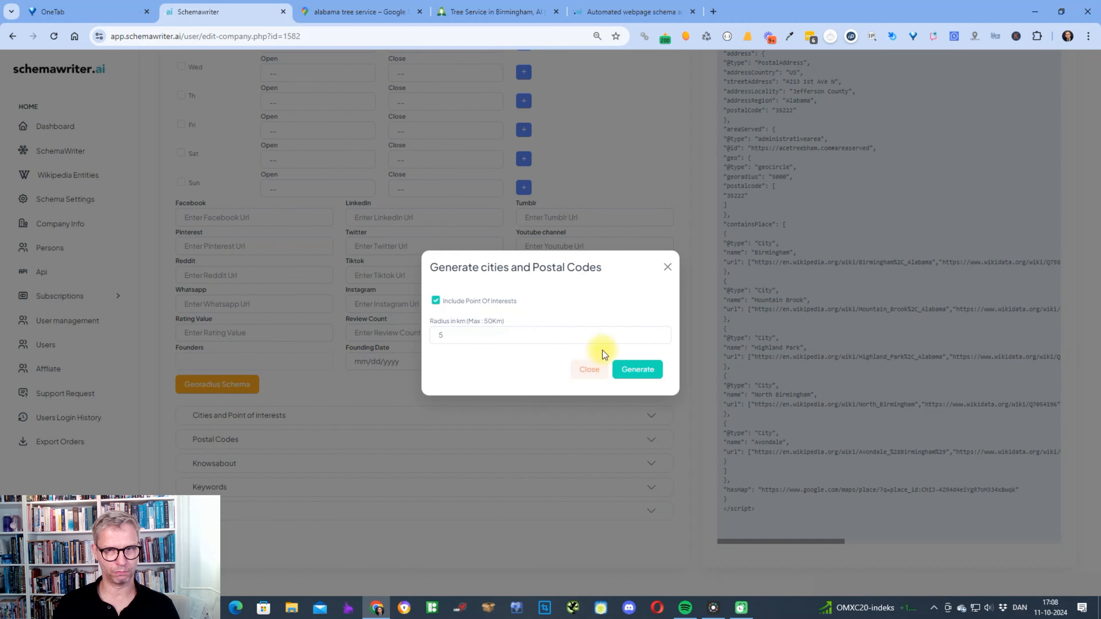
left_click(634, 369)
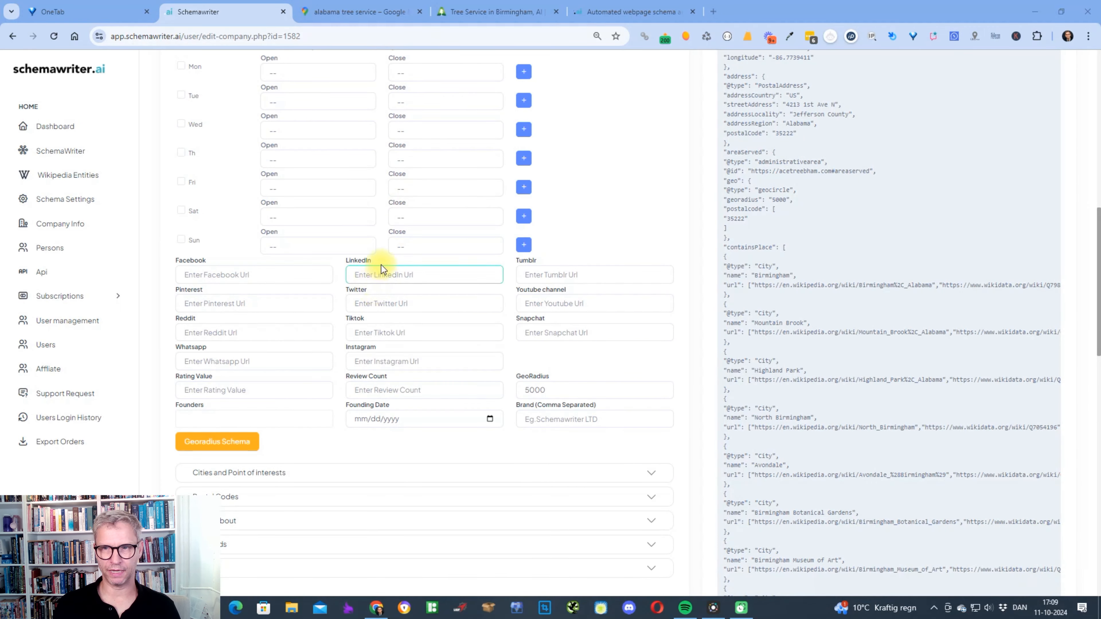
scroll(900, 286, "down", 5)
scroll(863, 274, "down", 5)
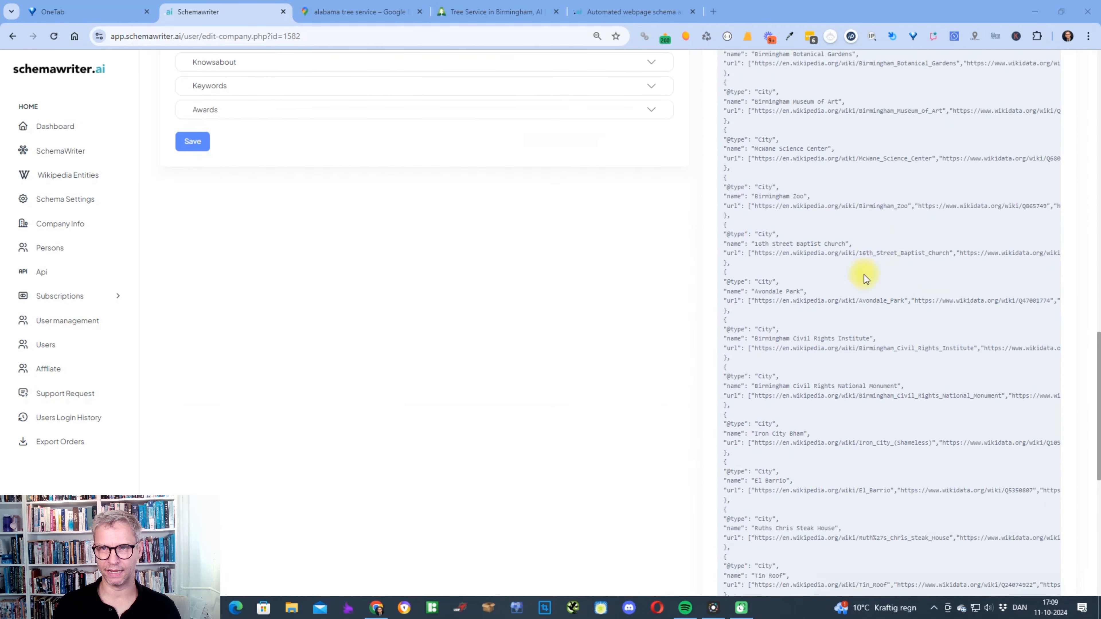
Review the points of interest in the ACE Tree Service schema and save the company with its georadius schema
left_click_drag(756, 197, 803, 197)
left_click_drag(758, 243, 828, 242)
left_click(791, 295)
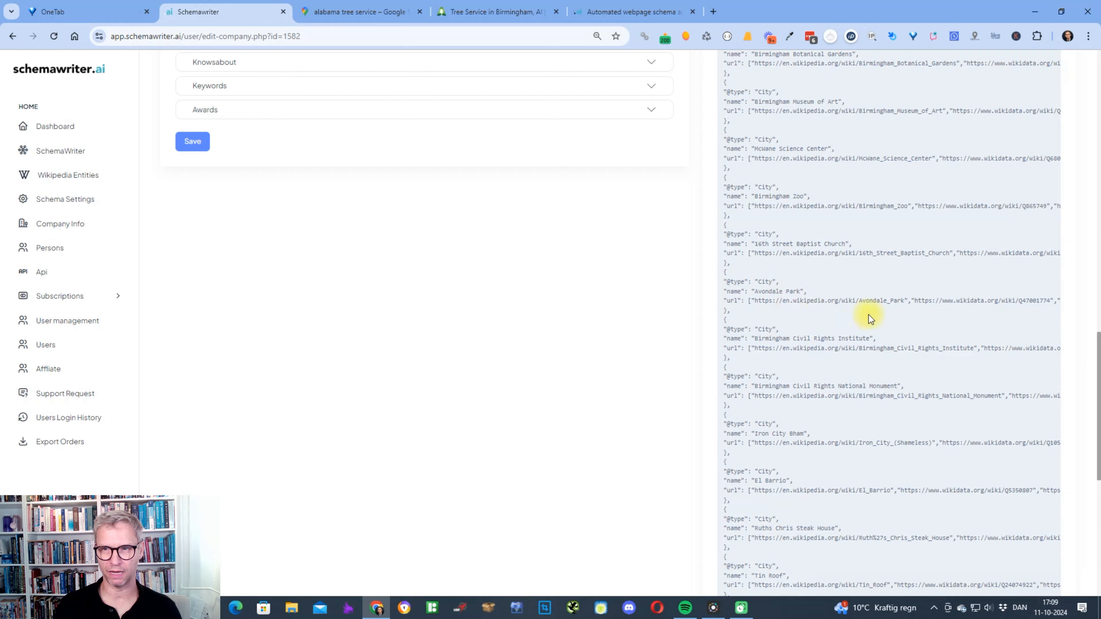
scroll(868, 316, "up", 8)
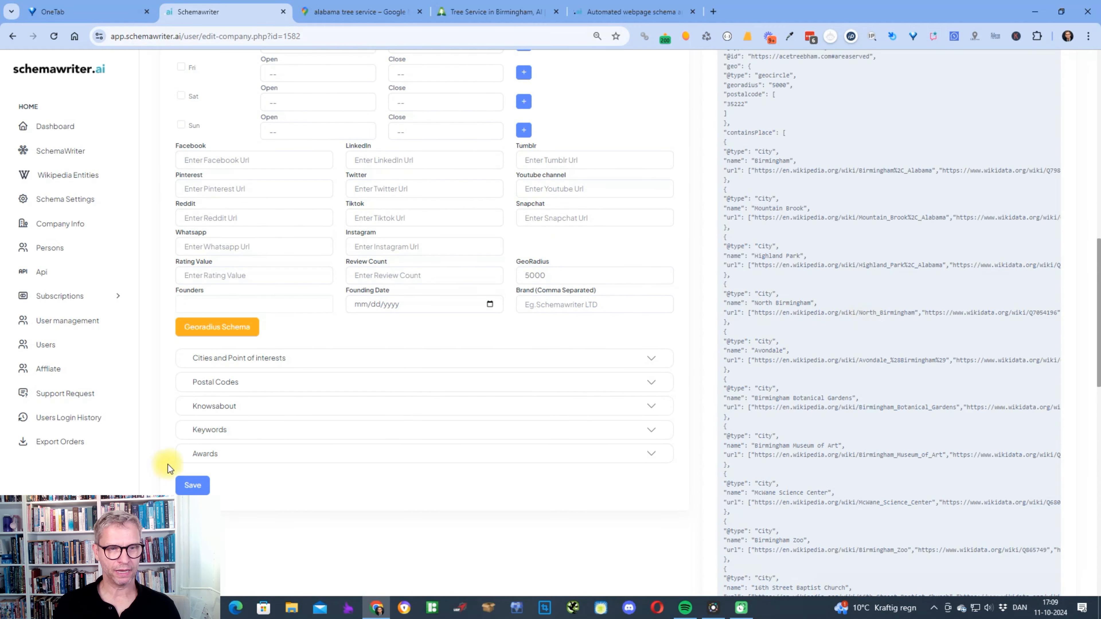
left_click(190, 485)
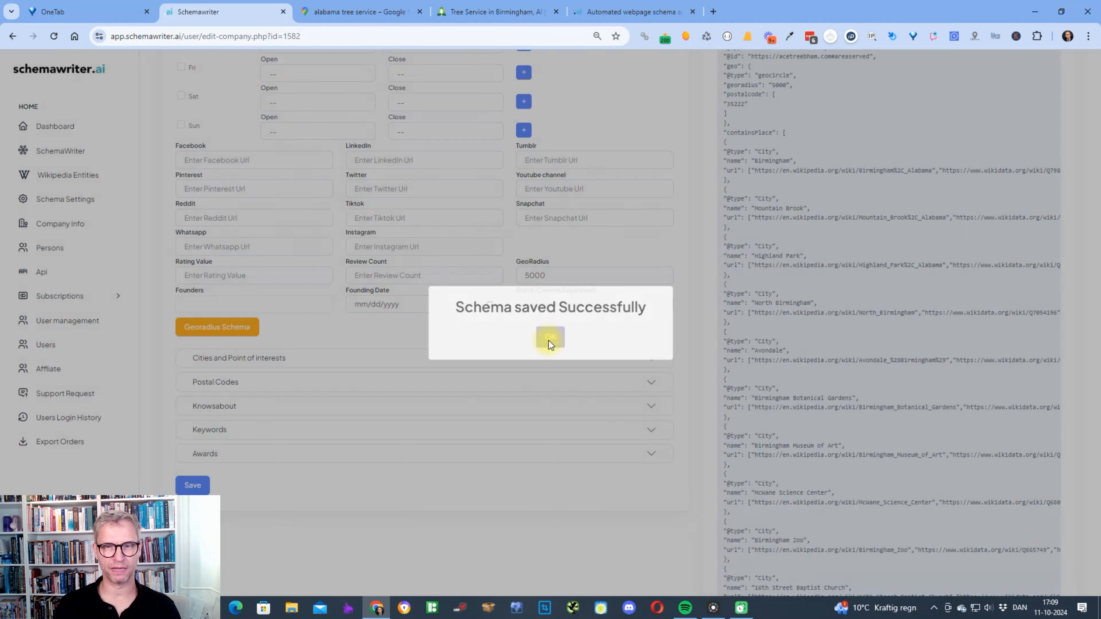
left_click(549, 340)
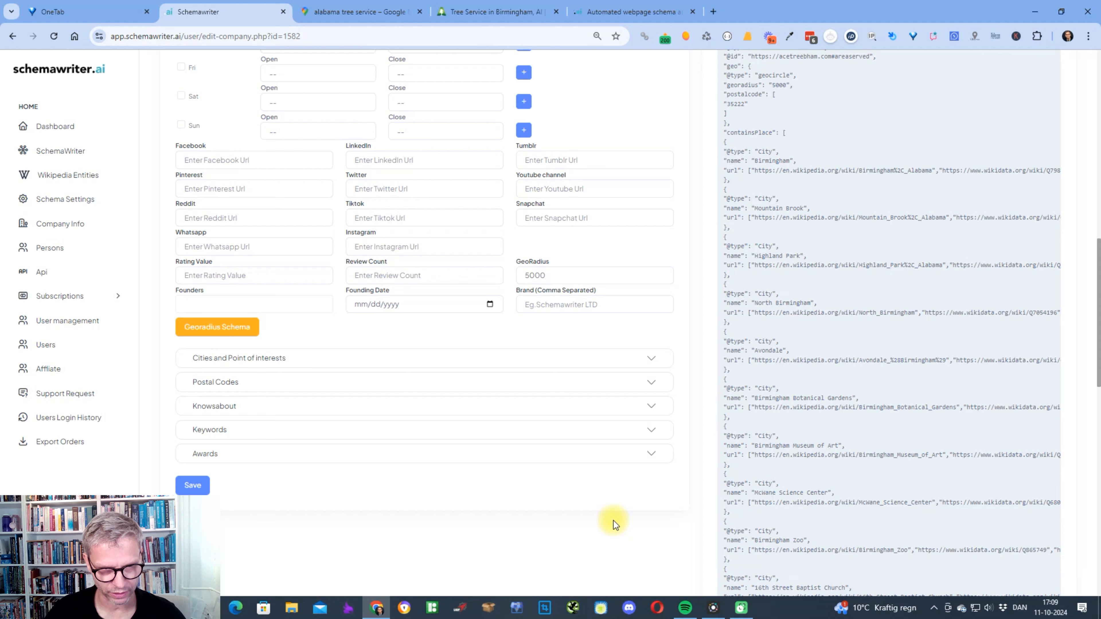
Start a new location for the company and fetch its info from Google using the "ace tree service" listing in Huntsville, AL
scroll(503, 371, "up", 1)
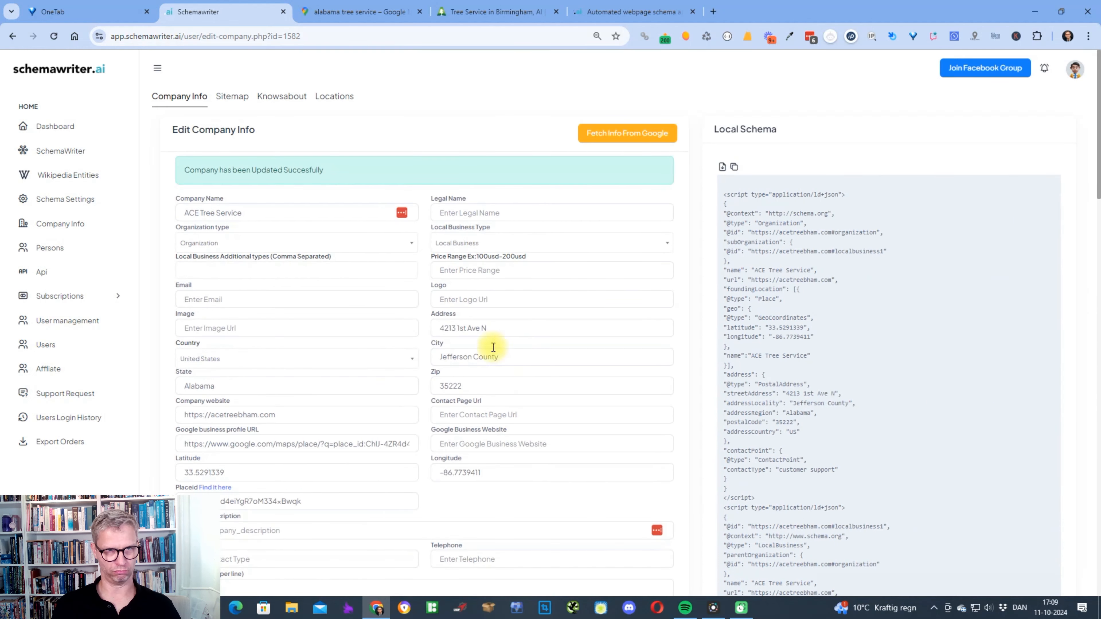
left_click(345, 100)
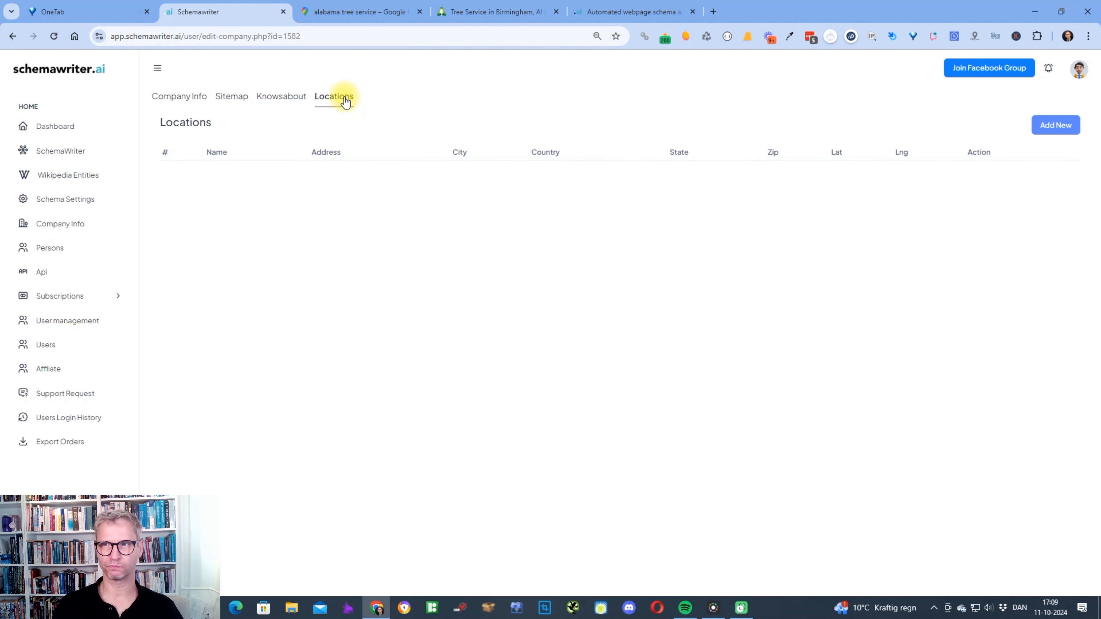
left_click(1060, 134)
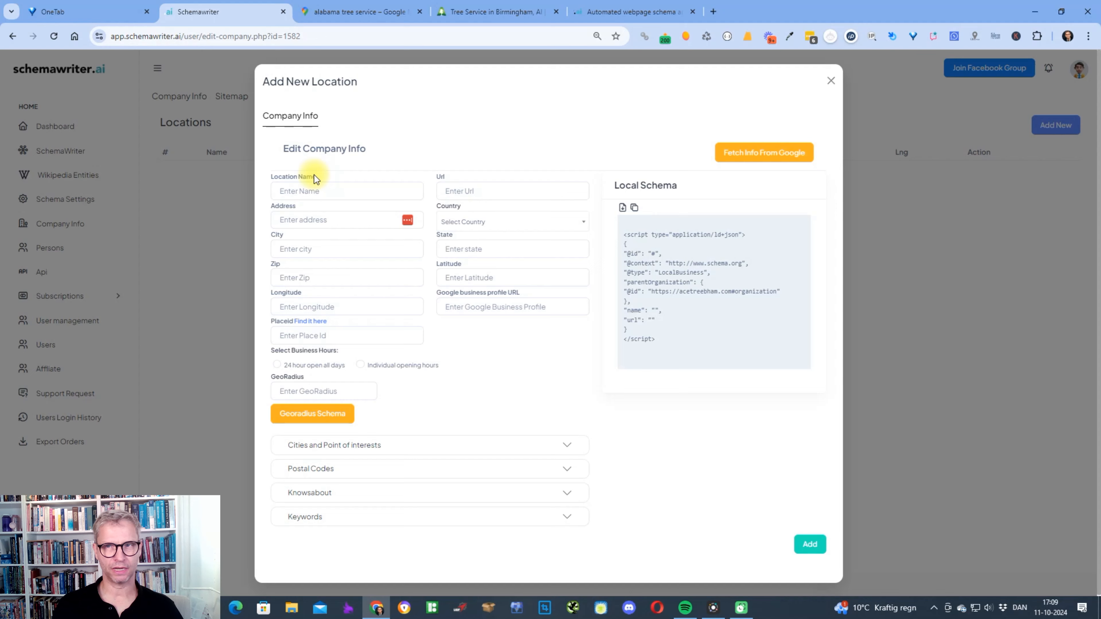
left_click(737, 152)
left_click(495, 161)
type("ac")
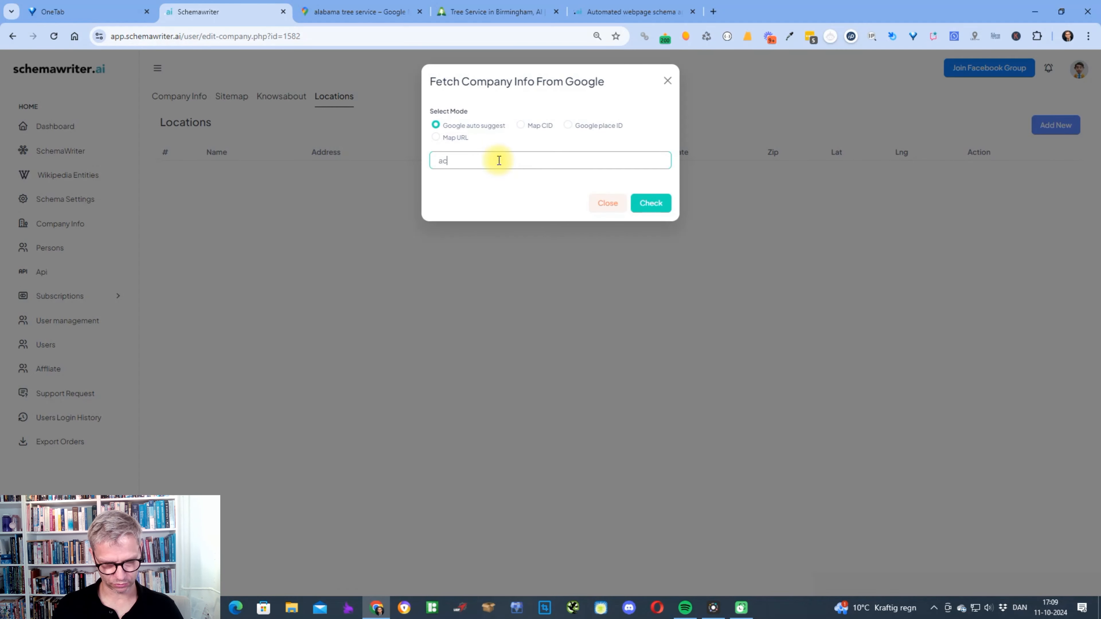
type("e tree service")
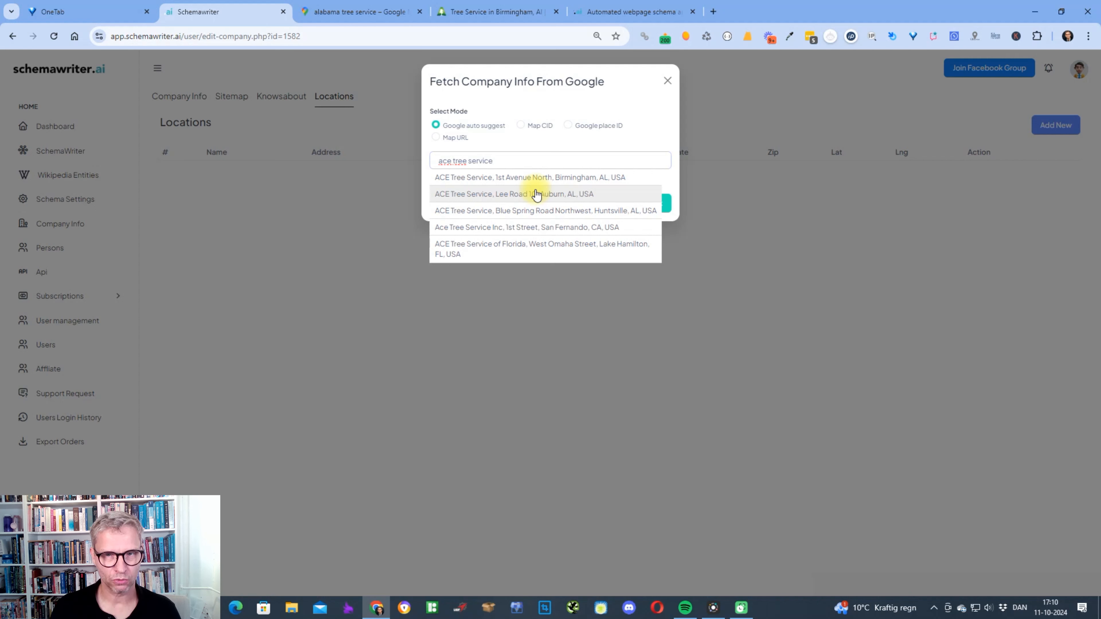
left_click(546, 213)
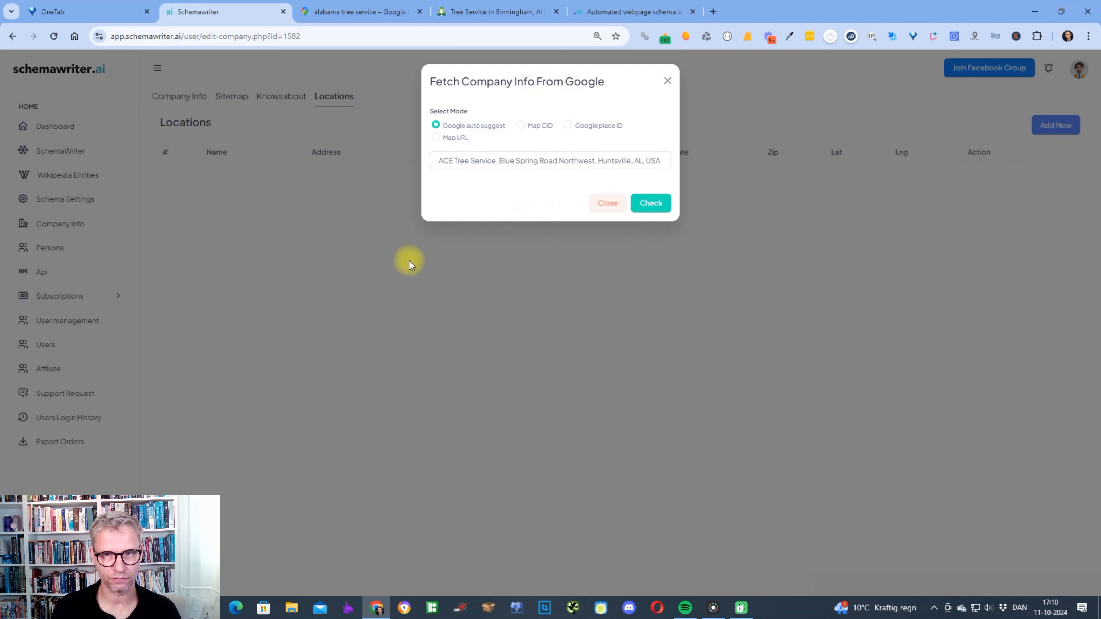
left_click(650, 203)
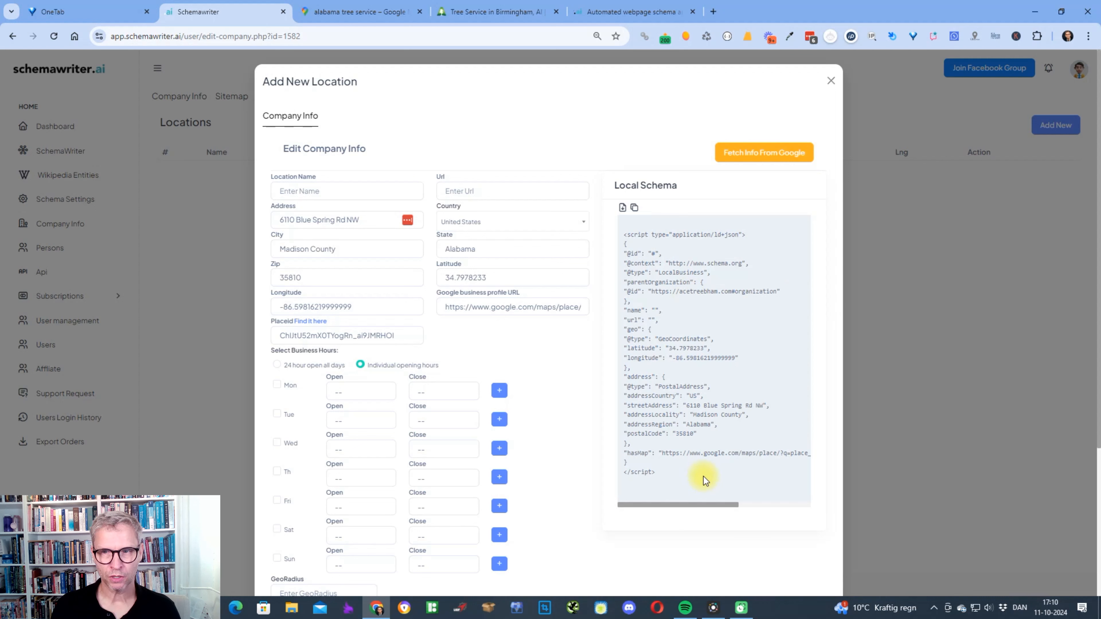
Name the new location huntsville
left_click(337, 194)
type("hun")
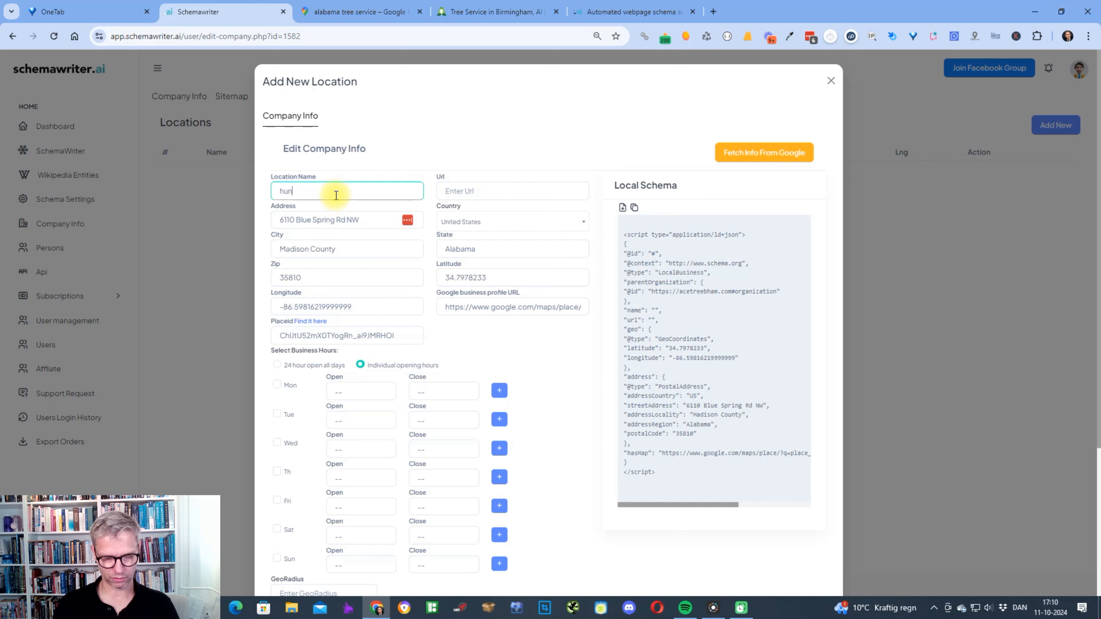
type("tsville")
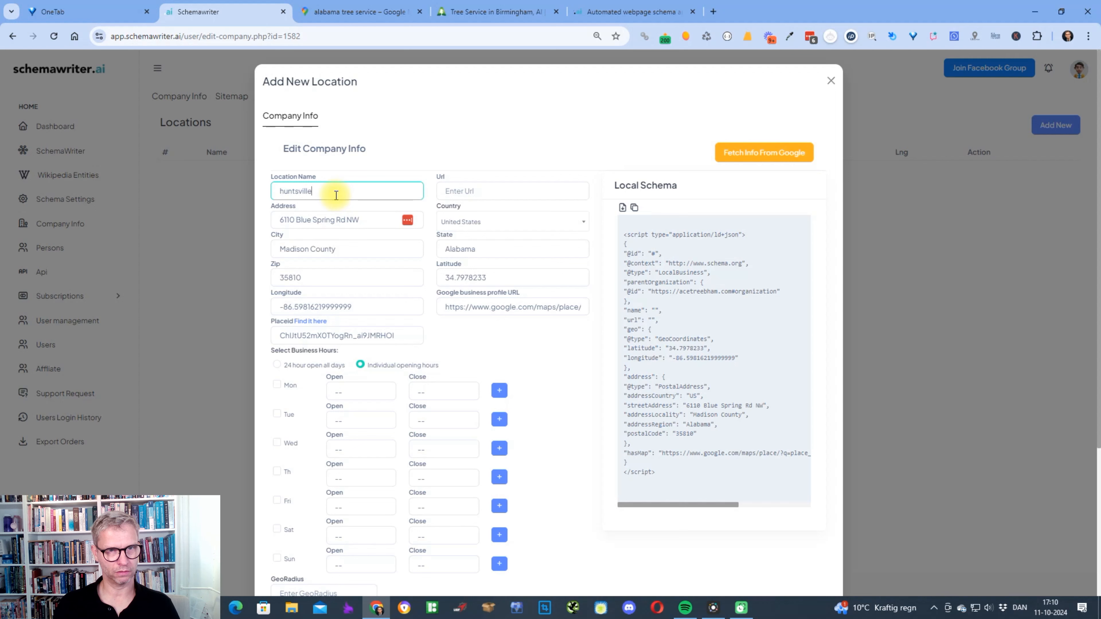
key("Tab")
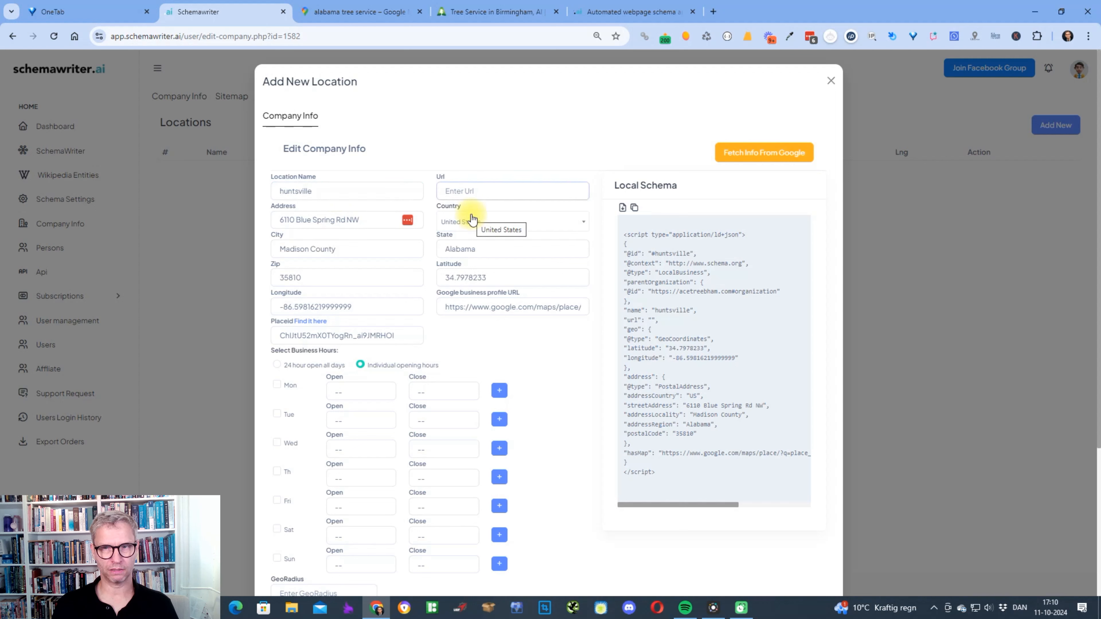
left_click(496, 17)
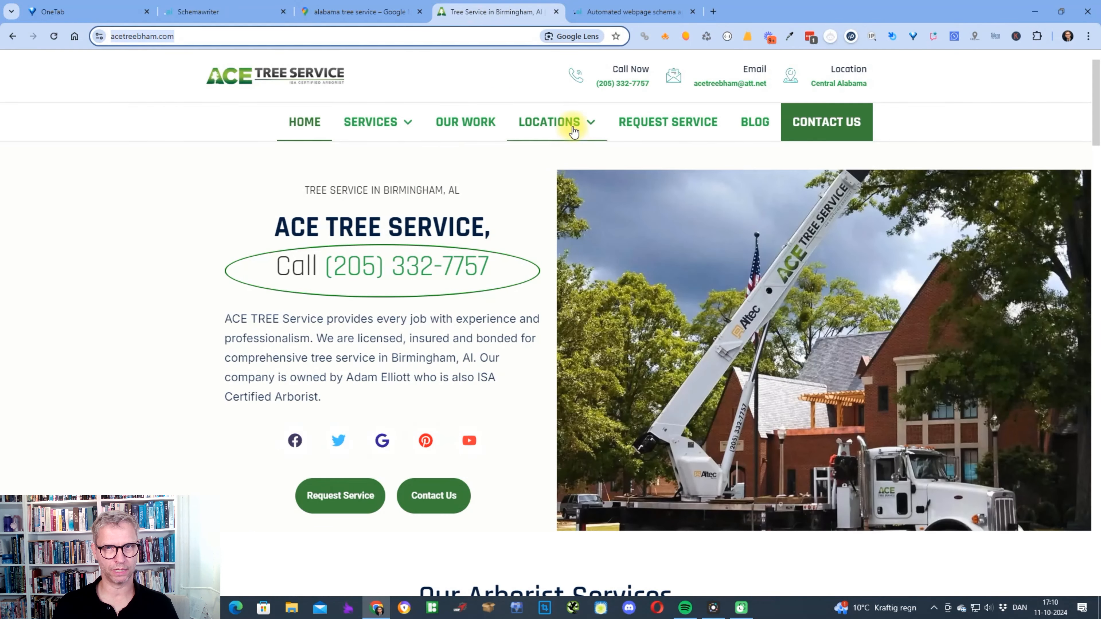
left_click(559, 153)
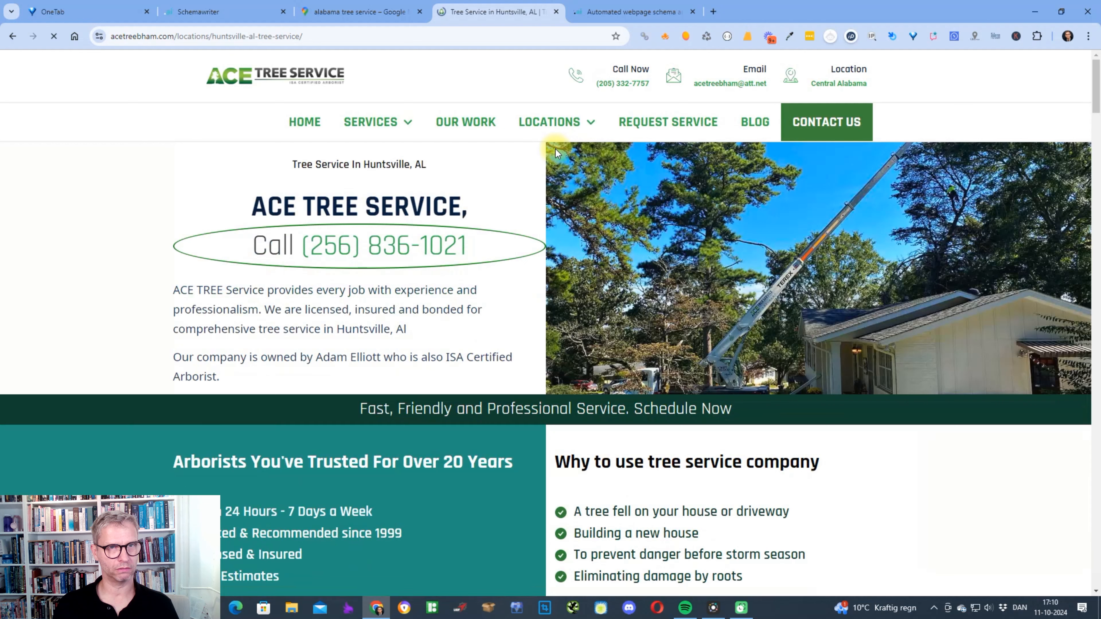
left_click(316, 36)
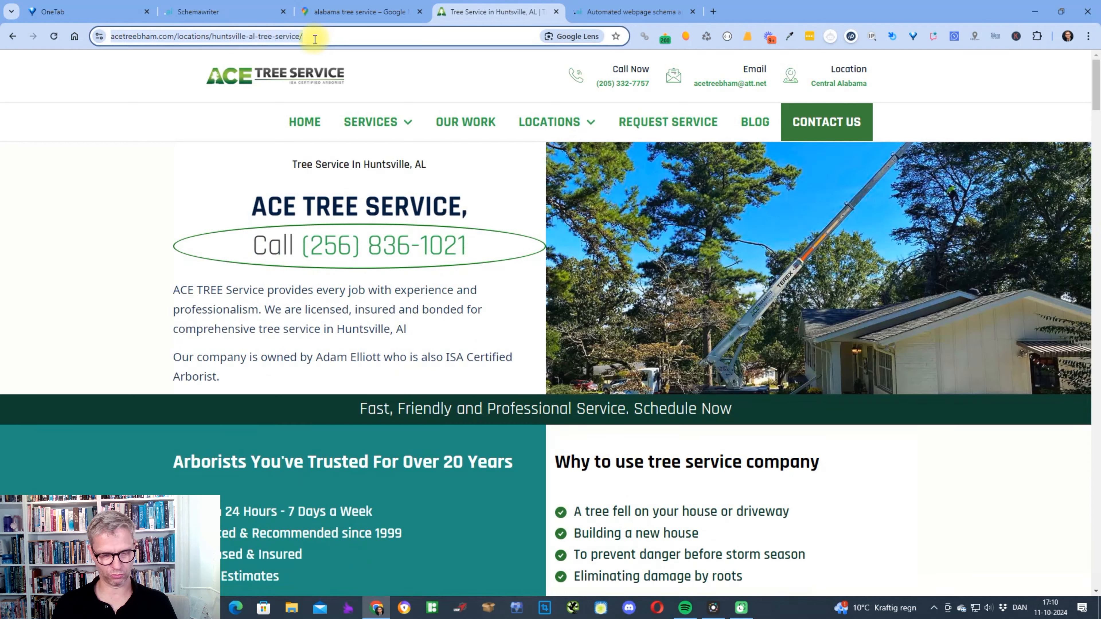
mouse_move(576, 130)
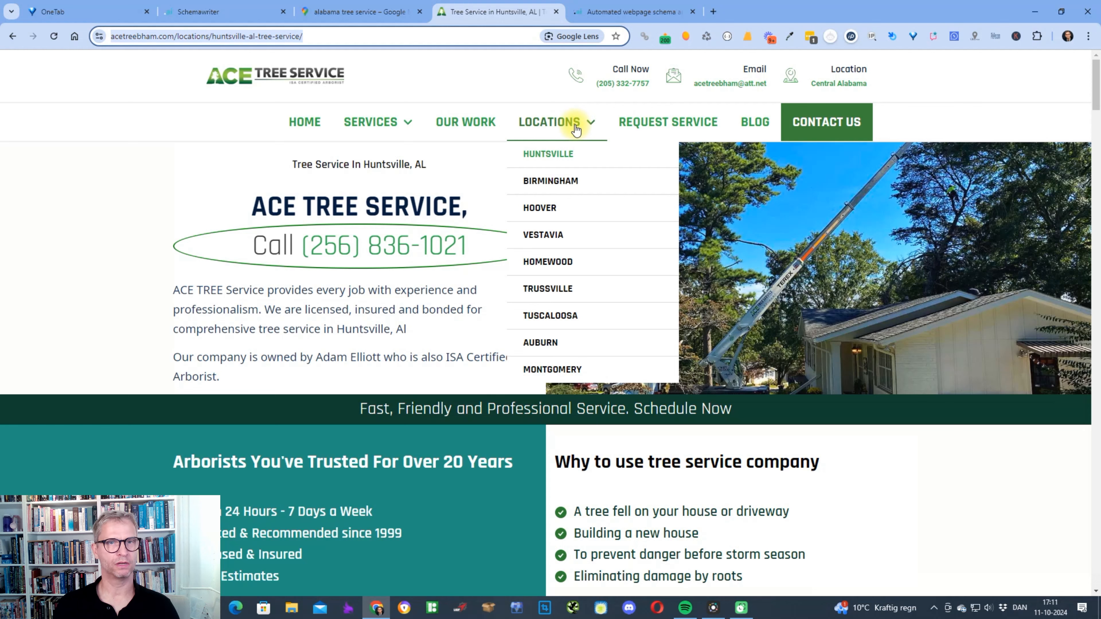
left_click(334, 36)
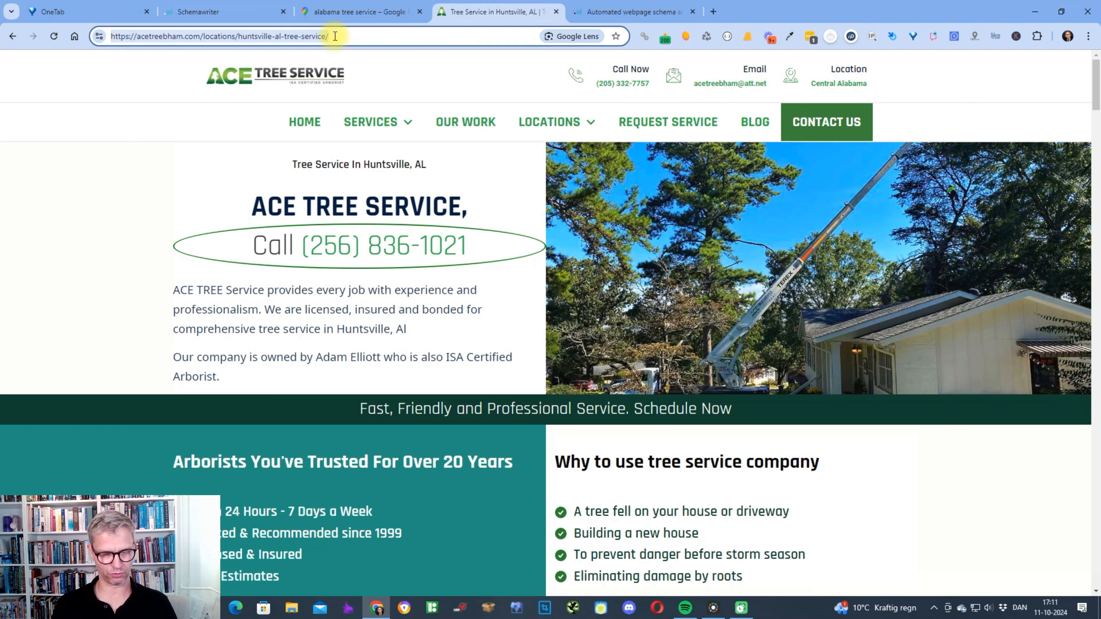
left_click(242, 11)
left_click(470, 192)
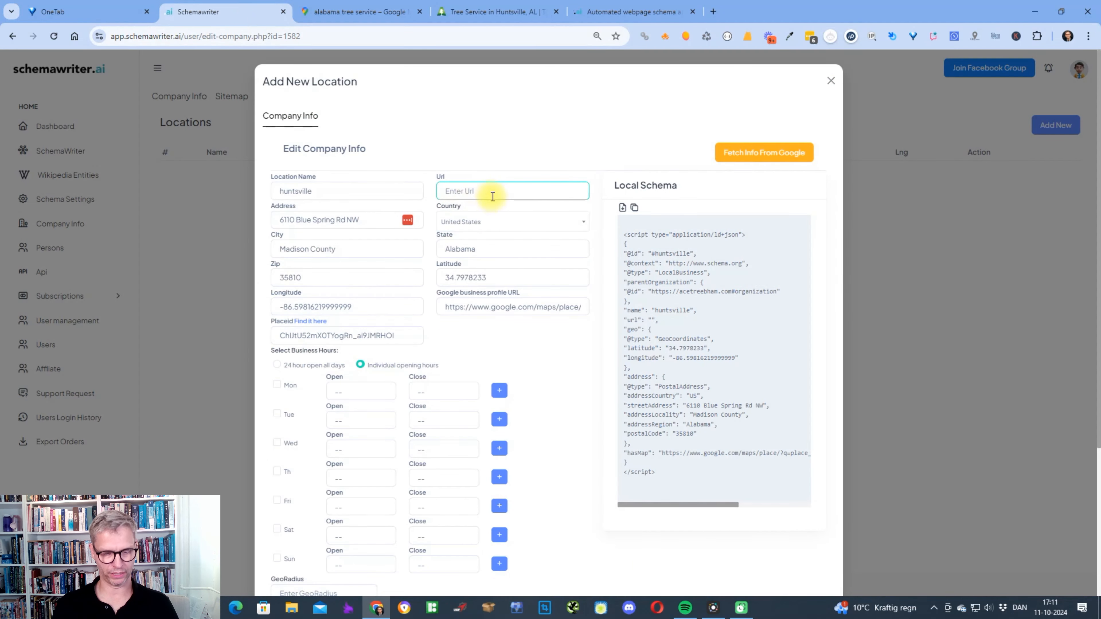
key("ctrl+v")
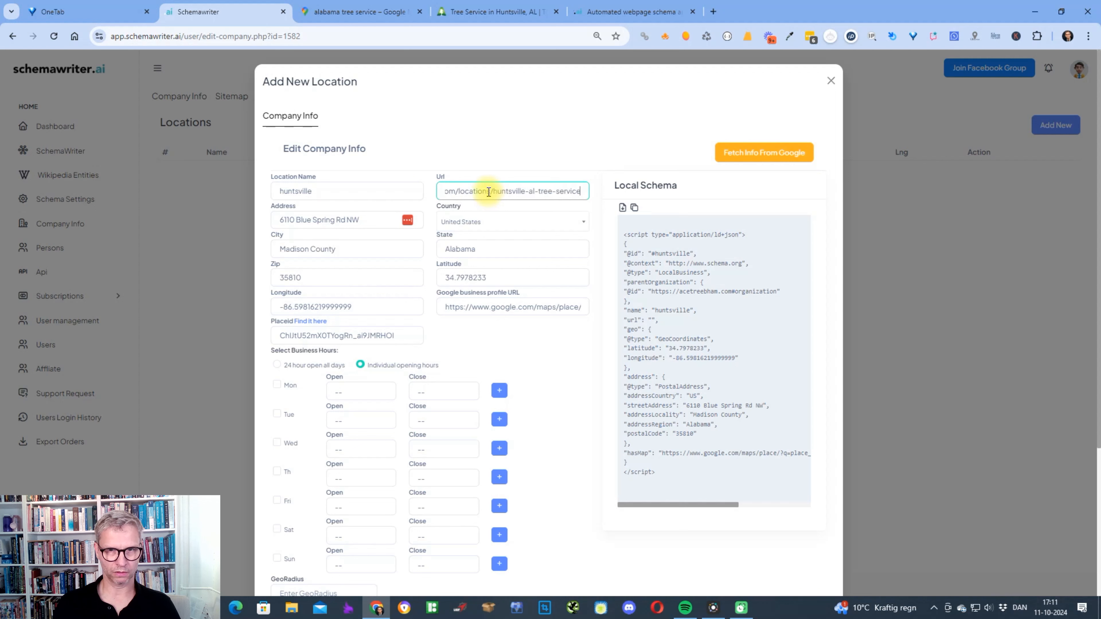
key("Tab")
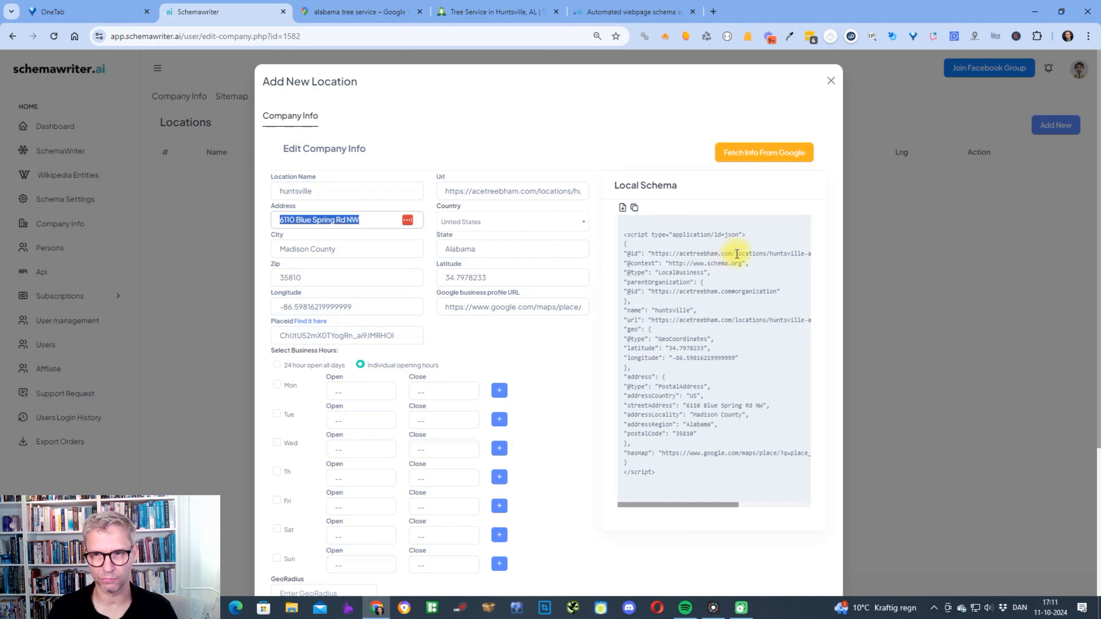
left_click_drag(699, 504, 780, 496)
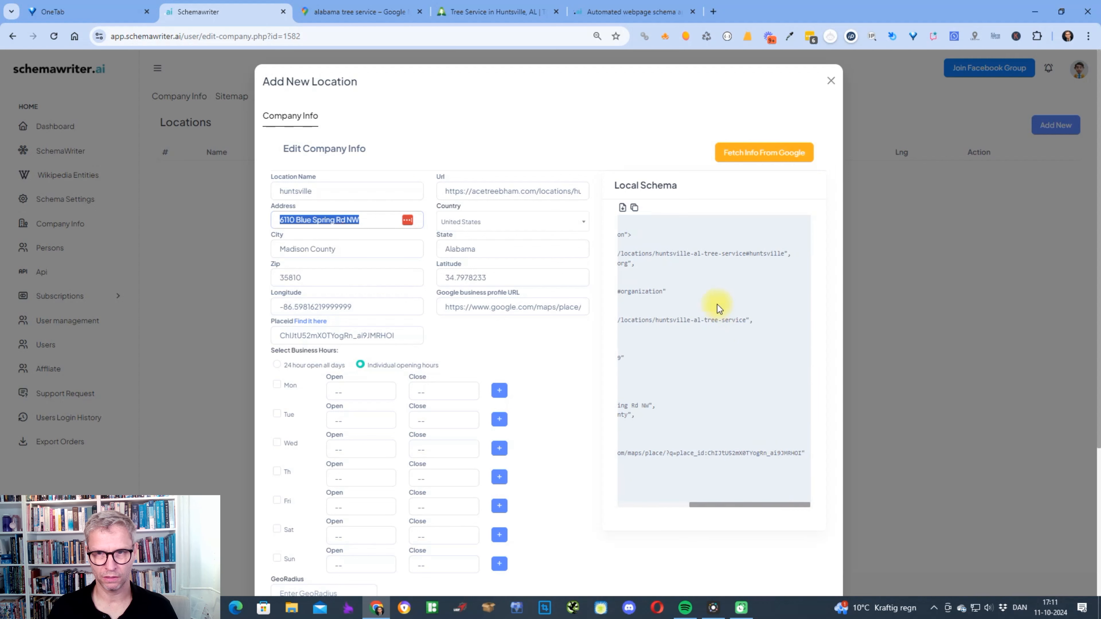
left_click(748, 253)
left_click_drag(749, 253, 784, 251)
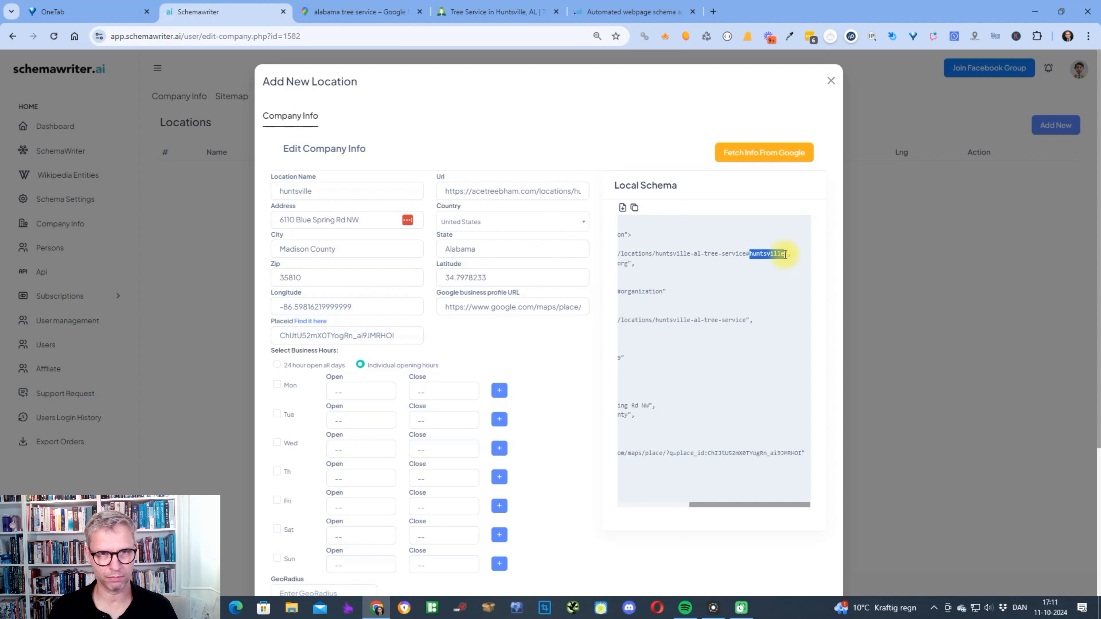
double_click(315, 191)
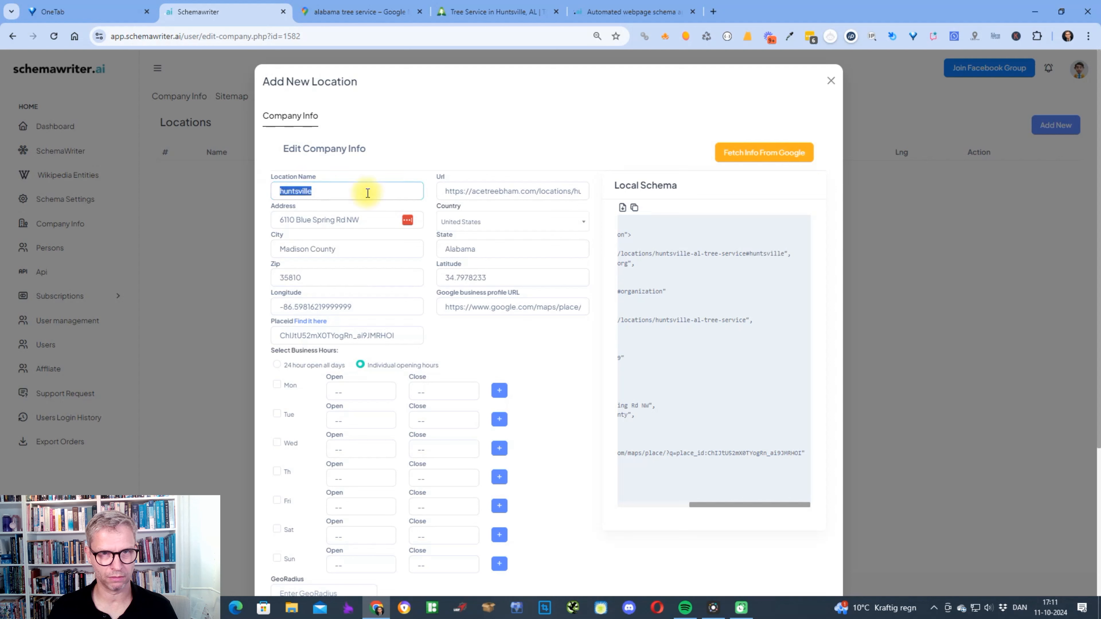
left_click(688, 253)
scroll(650, 254, "left", 3)
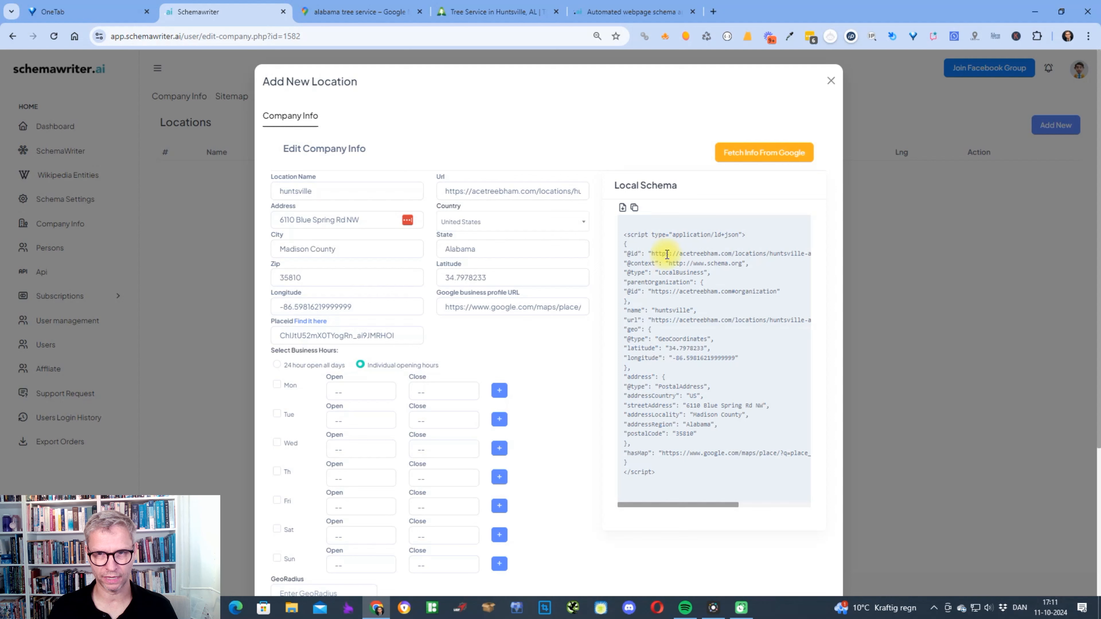
left_click_drag(651, 254, 731, 254)
left_click(524, 192)
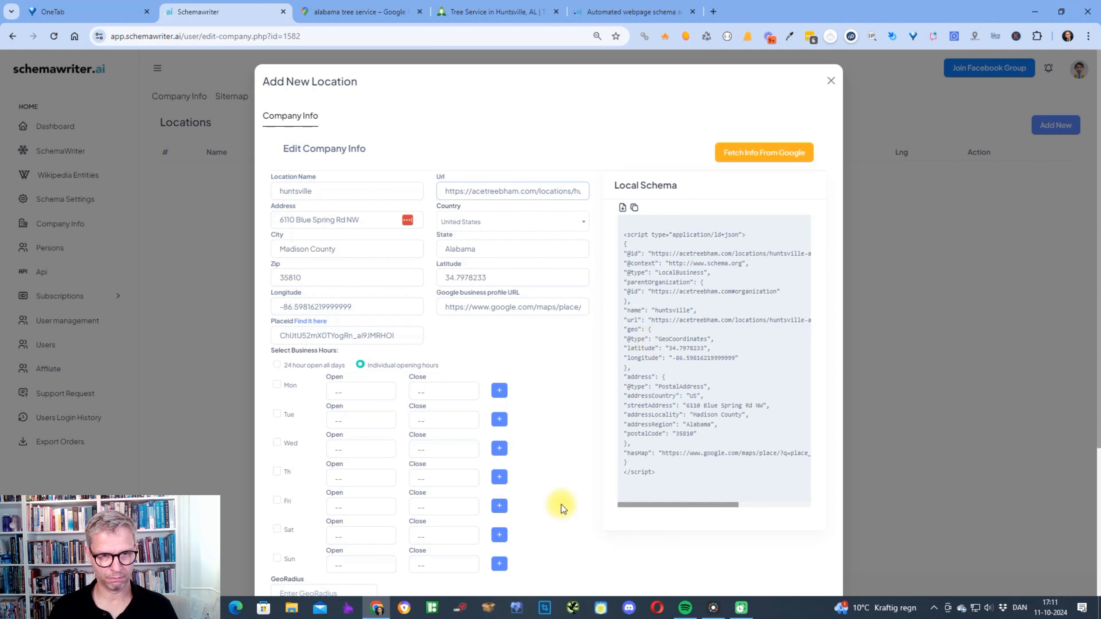
scroll(561, 504, "down", 5)
left_click(808, 540)
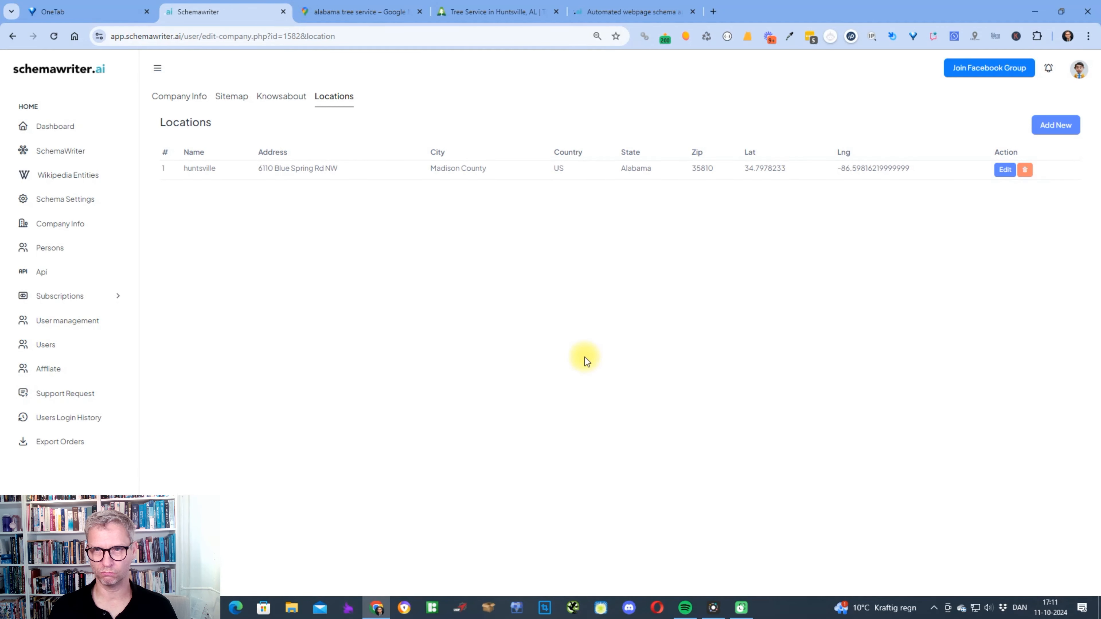
Reopen the huntsville location, generate its georadius schema with points of interest at a 5 km radius, and look through the resulting places
left_click(997, 173)
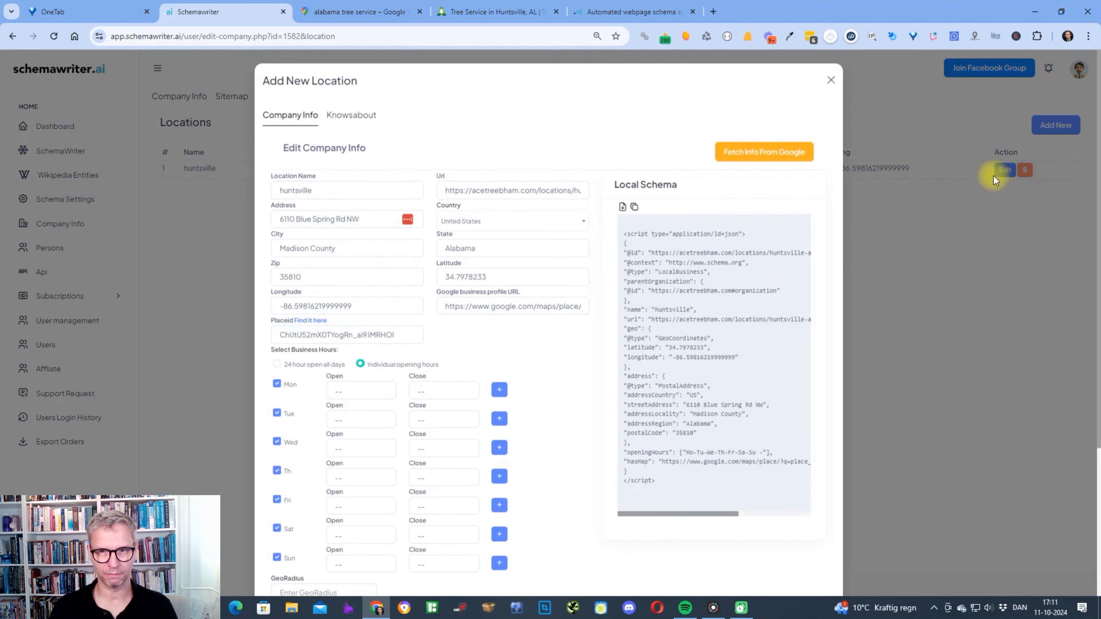
scroll(567, 432, "down", 3)
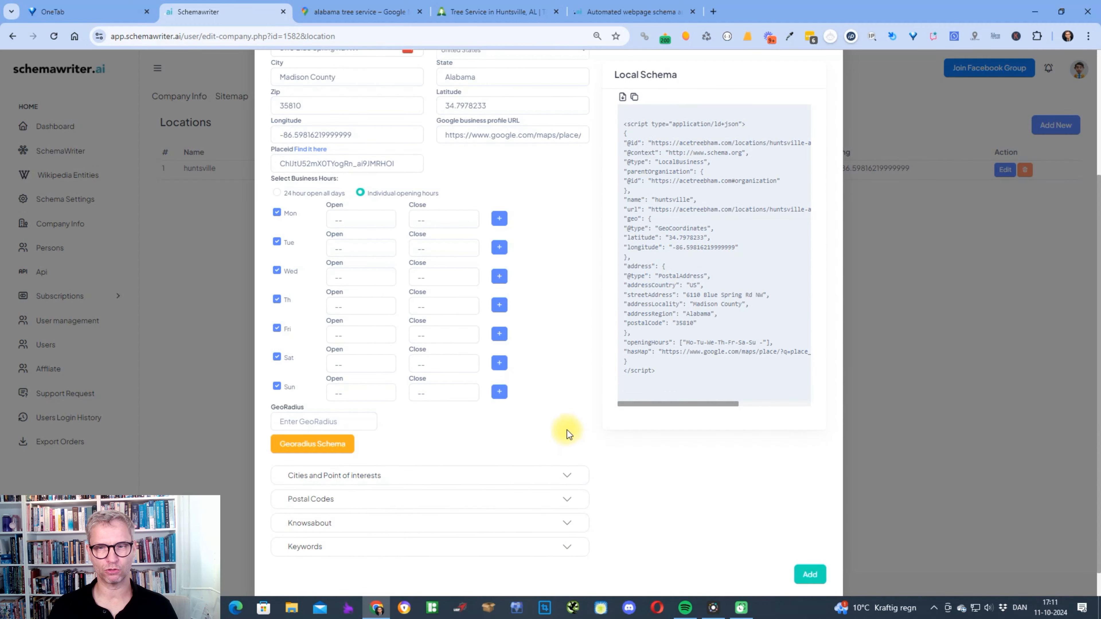
left_click(313, 444)
left_click(534, 336)
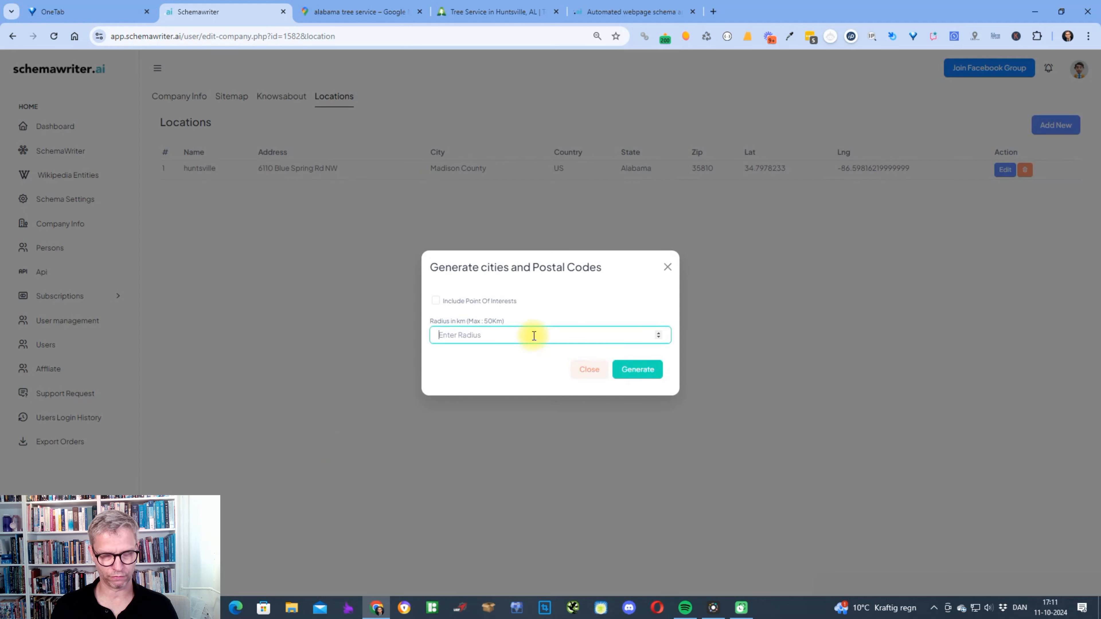
type("5")
left_click(435, 301)
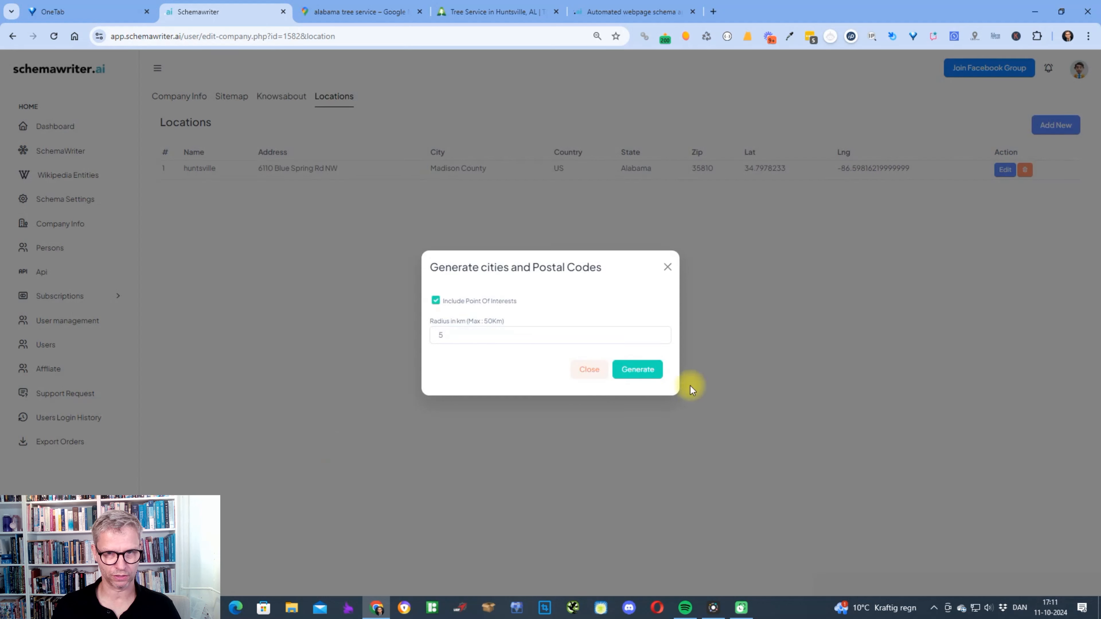
left_click(643, 375)
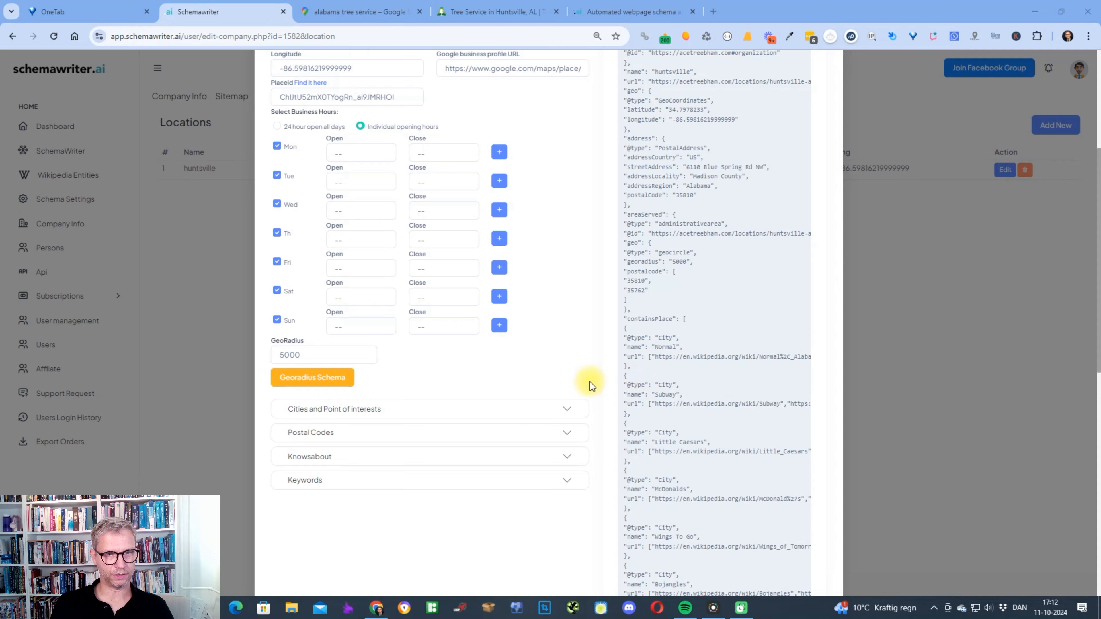
scroll(590, 382, "up", 5)
scroll(778, 346, "down", 10)
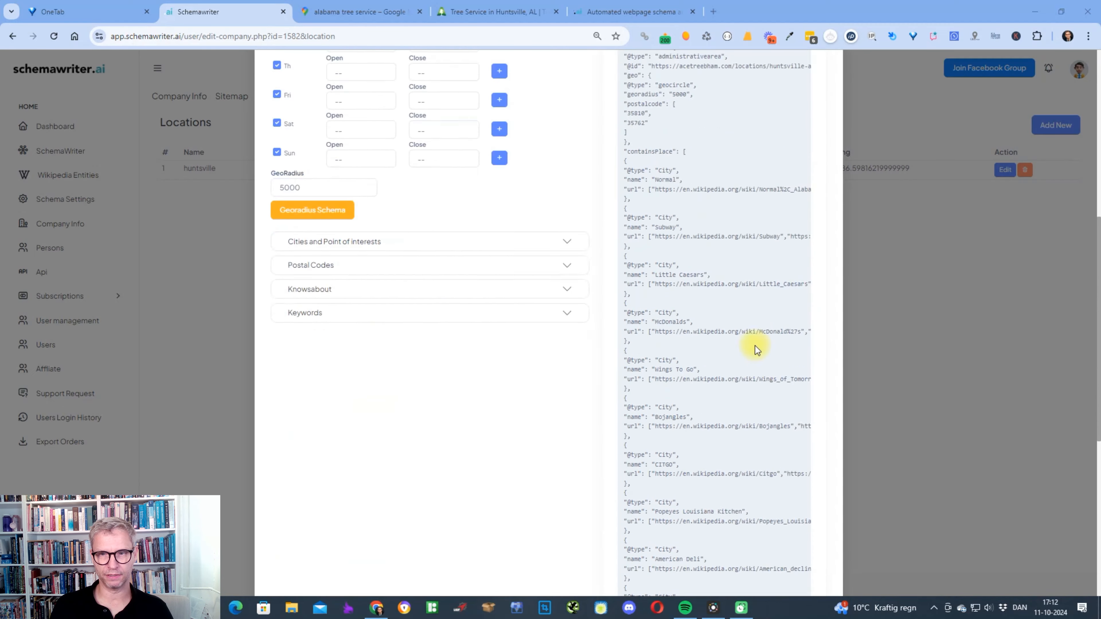
scroll(715, 334, "up", 10)
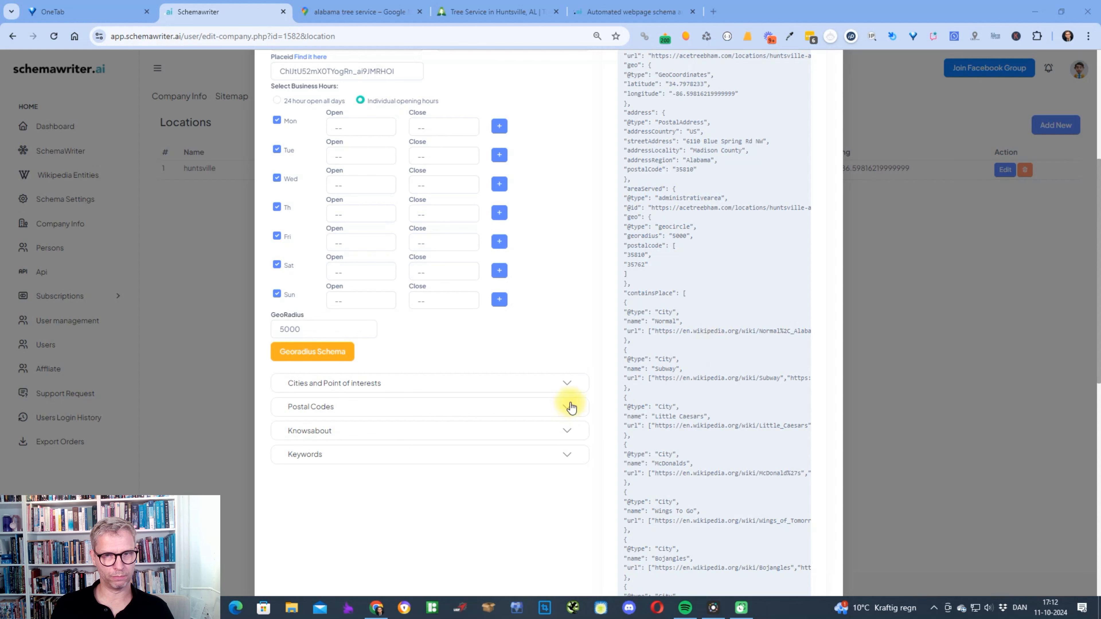
Save the huntsville location with its generated georadius schema
scroll(570, 396, "down", 5)
scroll(568, 399, "down", 5)
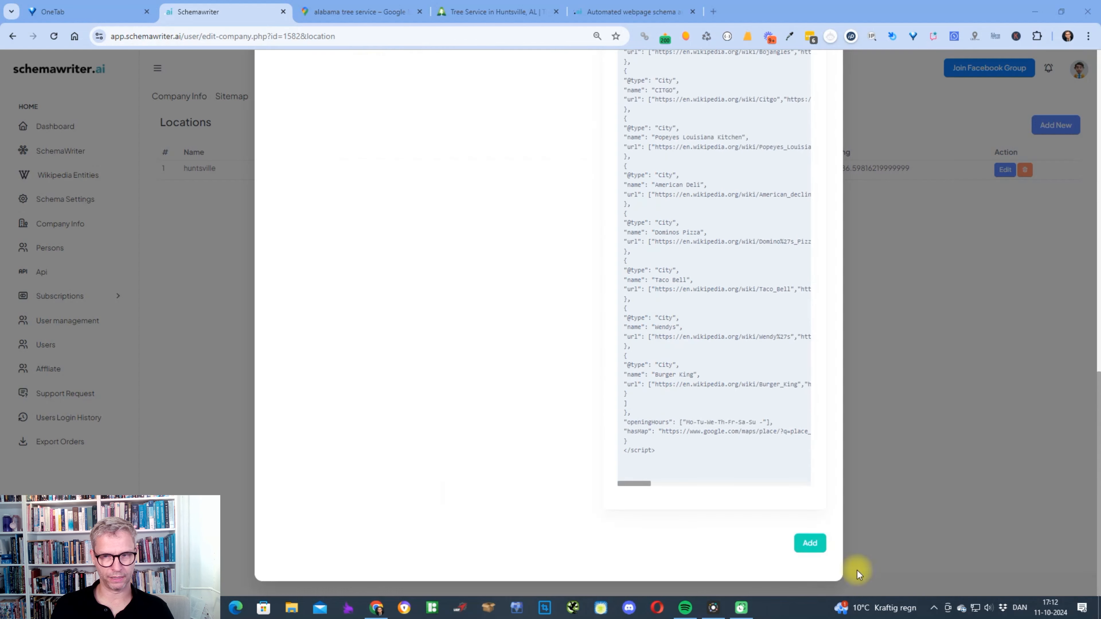
left_click(808, 541)
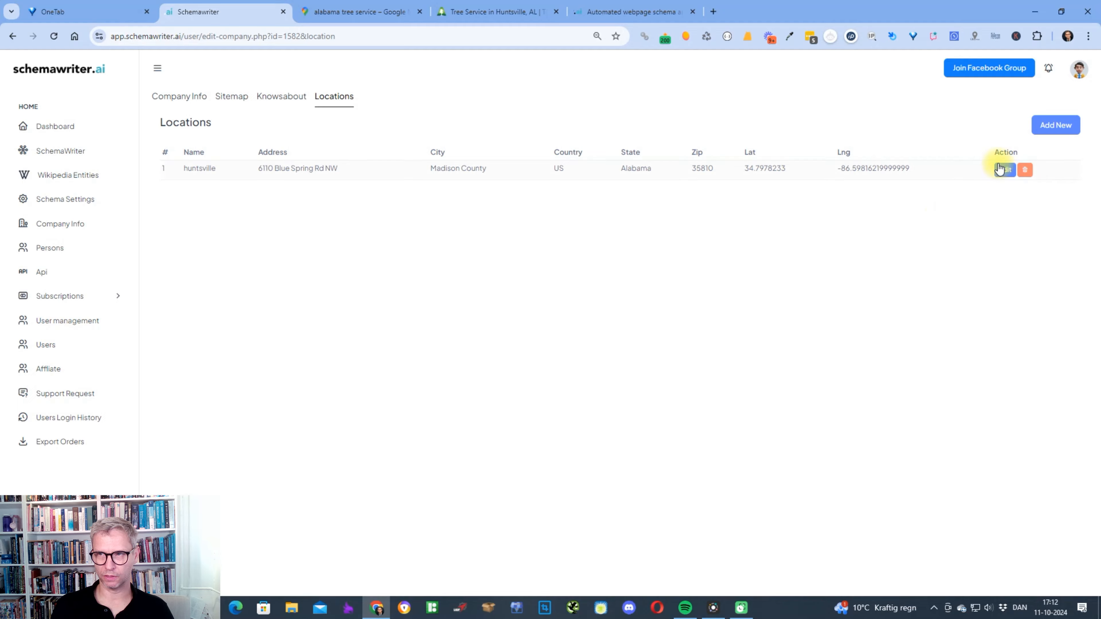
Reopen the huntsville location and examine the URLs attached to the McDonalds entry among its cities and points of interest
left_click(1004, 169)
scroll(536, 367, "down", 6)
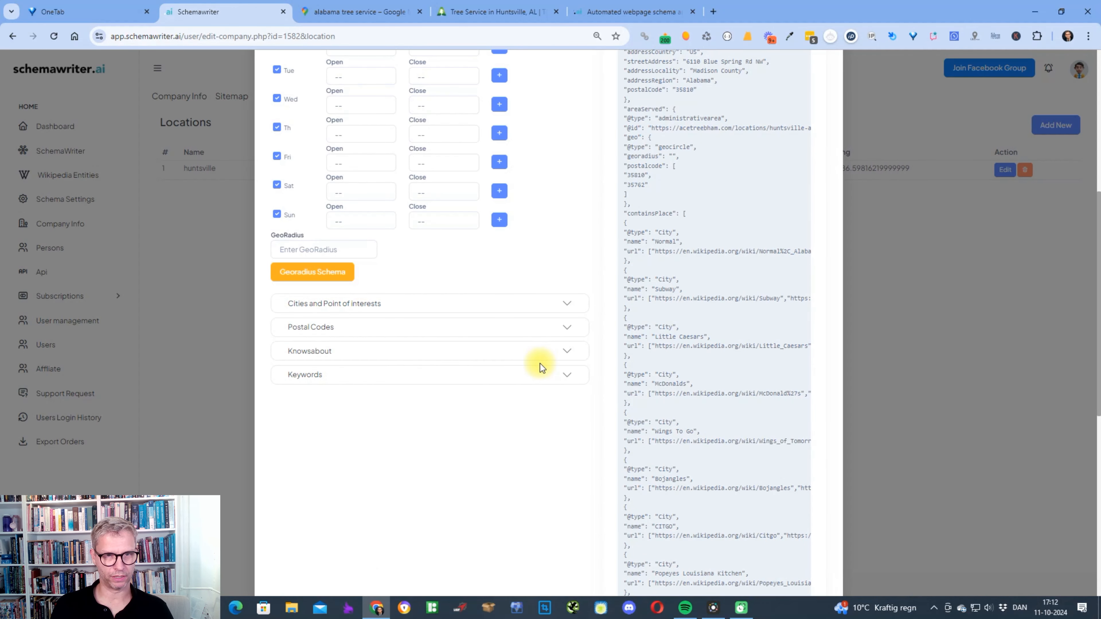
left_click(566, 308)
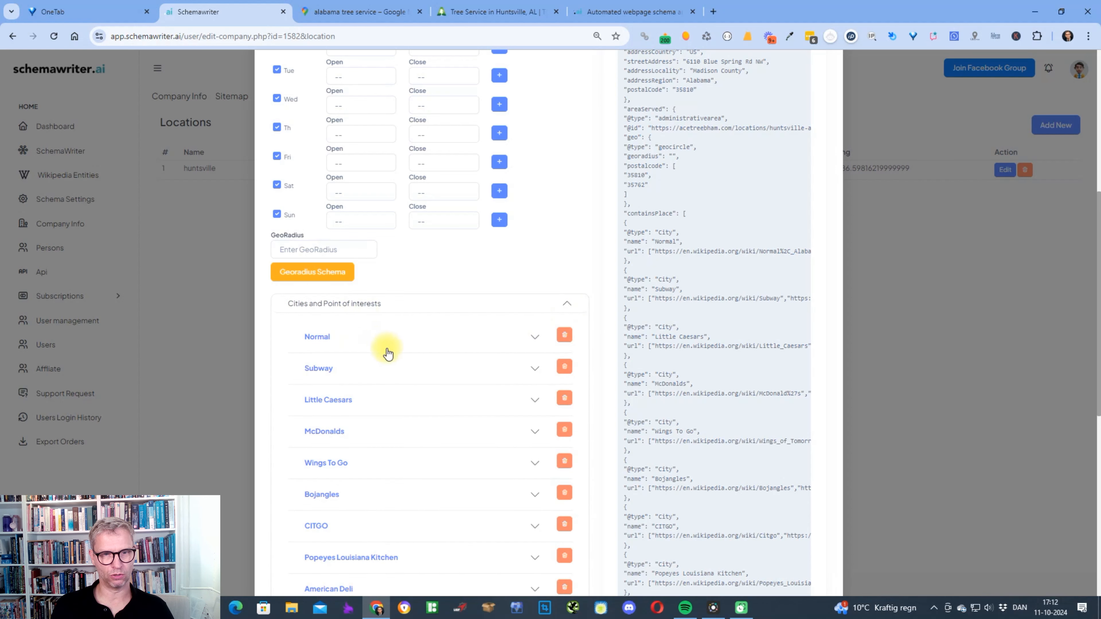
scroll(373, 323, "down", 3)
left_click(532, 259)
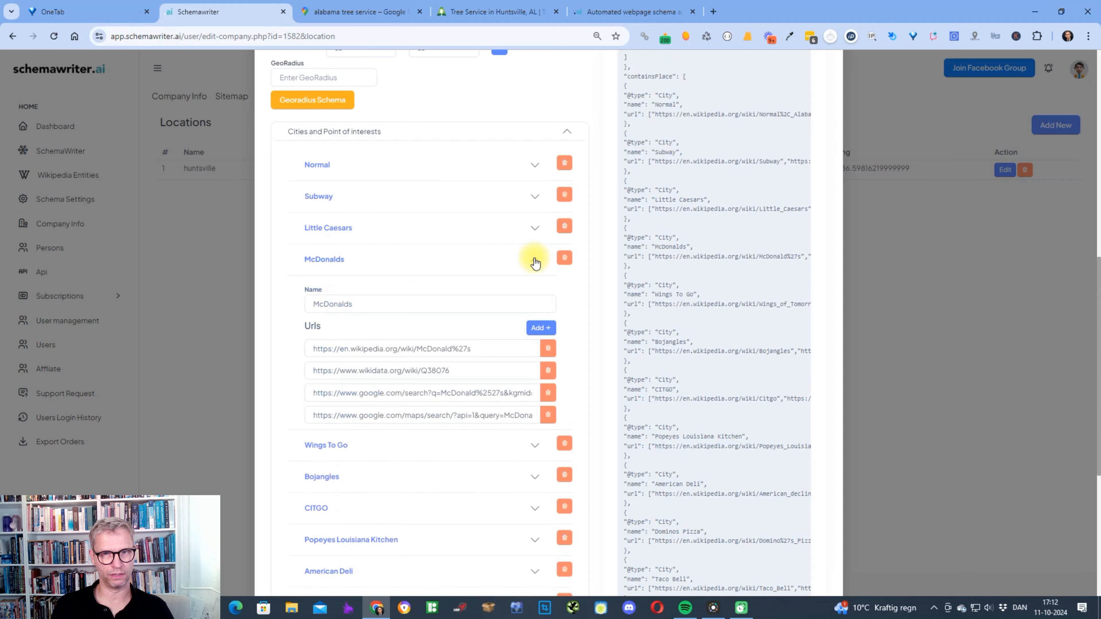
left_click(467, 417)
left_click(460, 398)
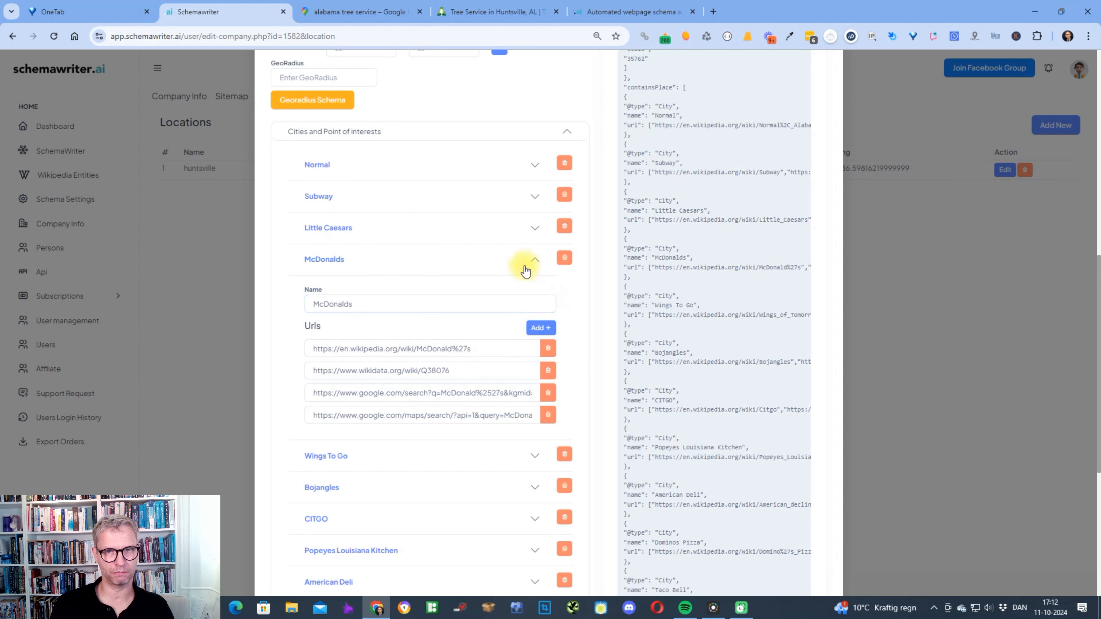
left_click(534, 260)
left_click(559, 133)
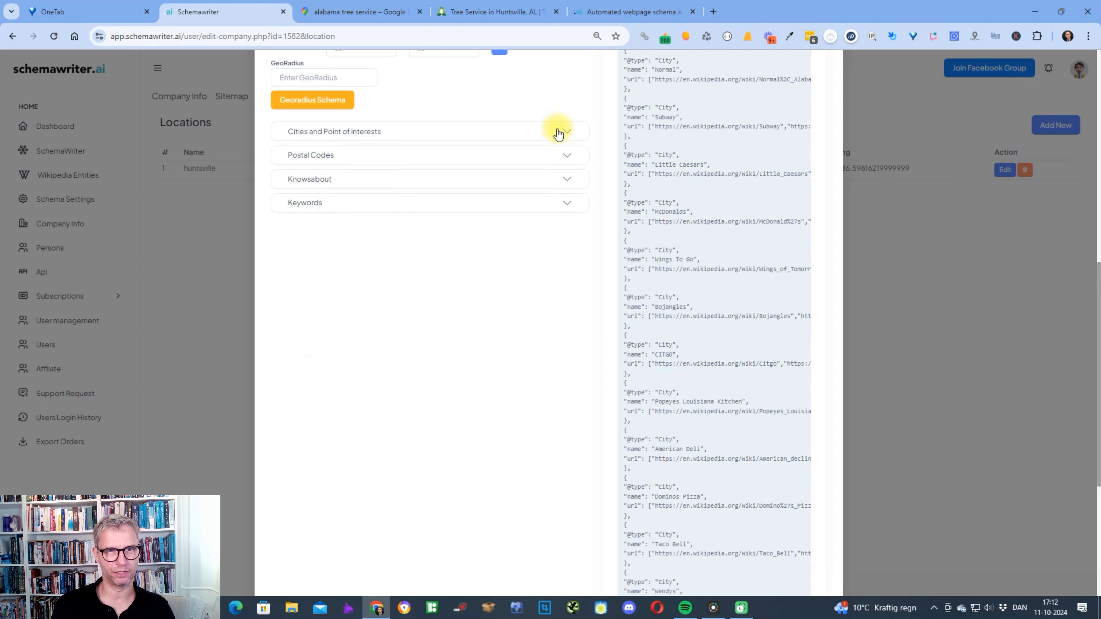
Examine the huntsville location's Postal Codes, Keywords and Knowsabout sections, including their CSV upload options, and collapse them again
left_click(566, 153)
left_click(567, 155)
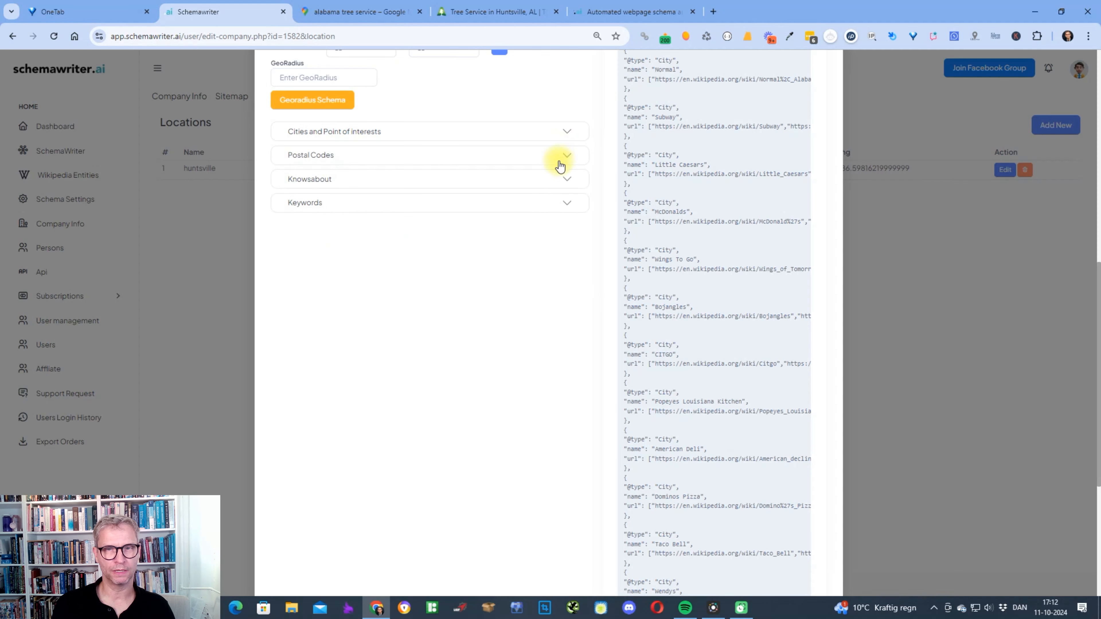
scroll(537, 417, "up", 8)
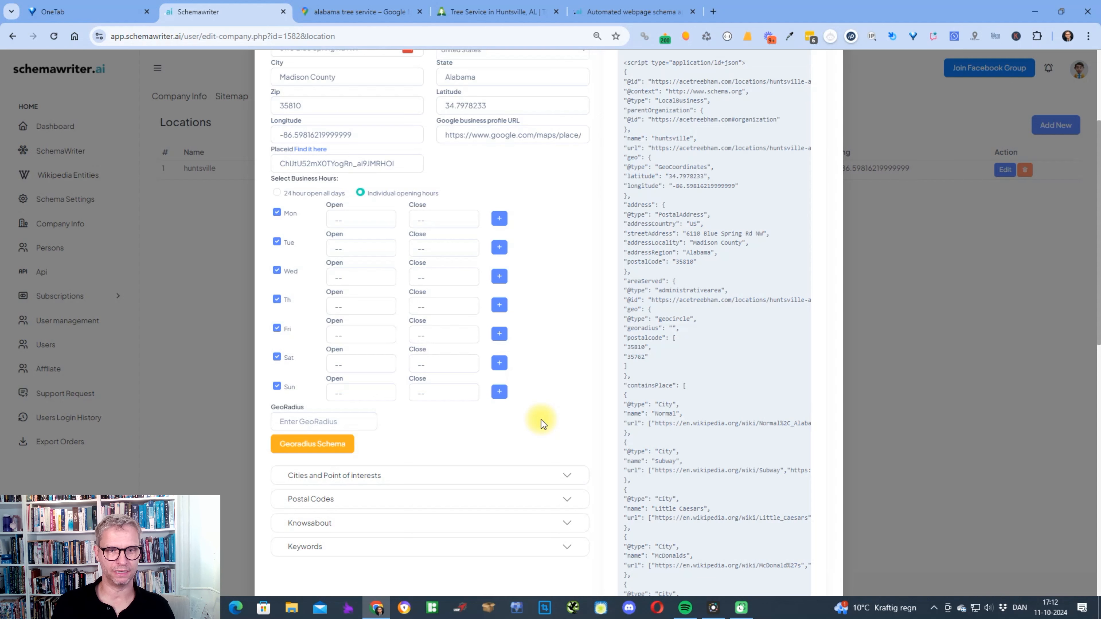
left_click(567, 548)
scroll(559, 498, "down", 3)
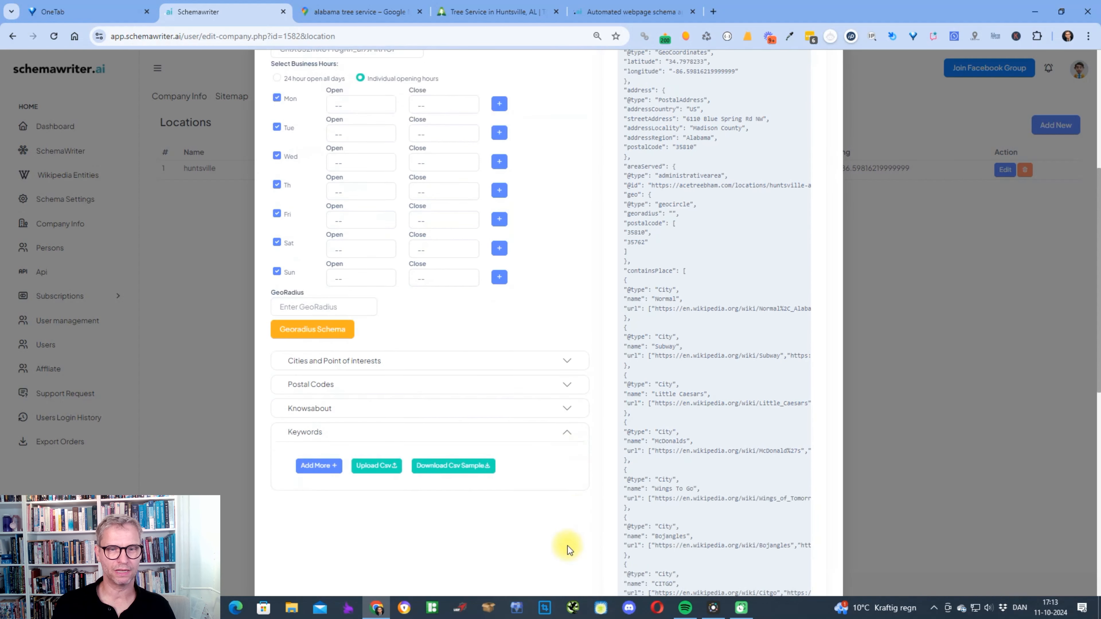
left_click(567, 410)
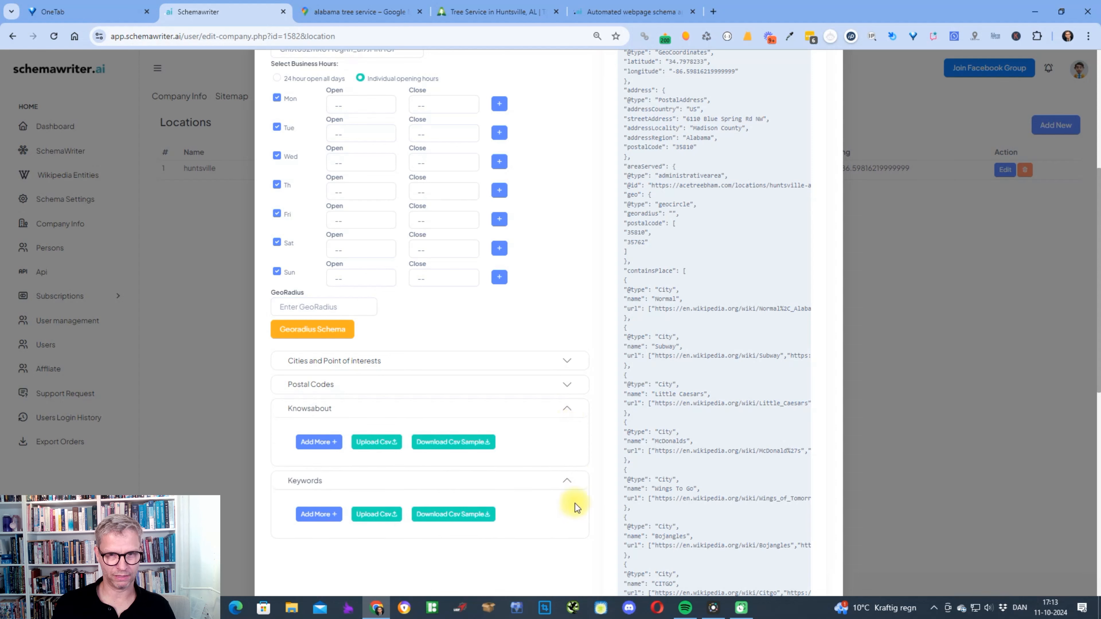
left_click(568, 477)
left_click(571, 414)
left_click(570, 404)
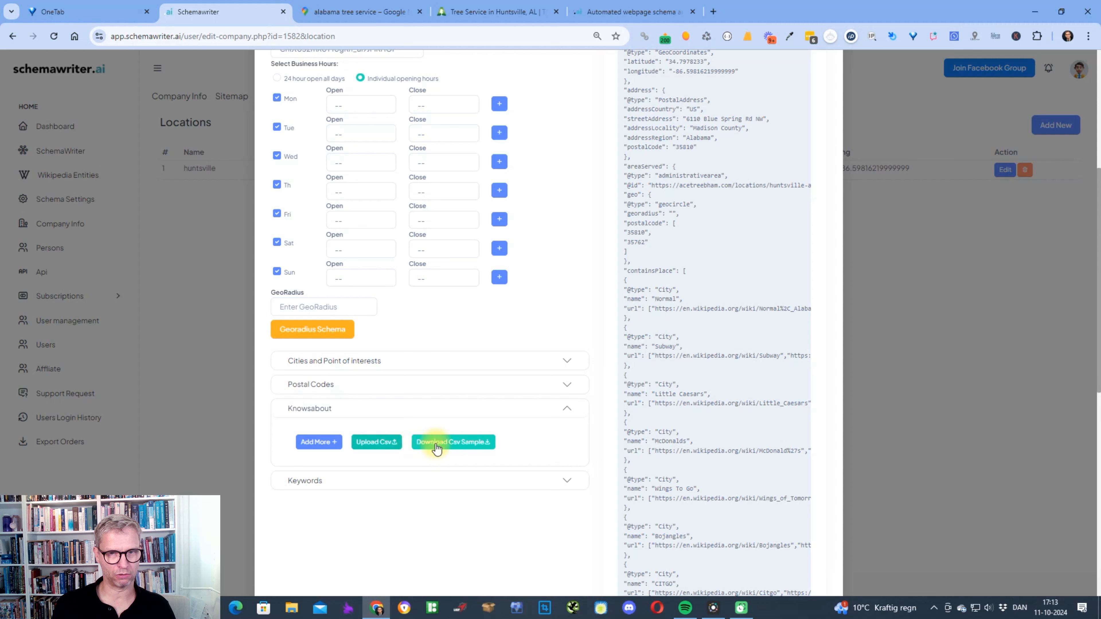
left_click(569, 410)
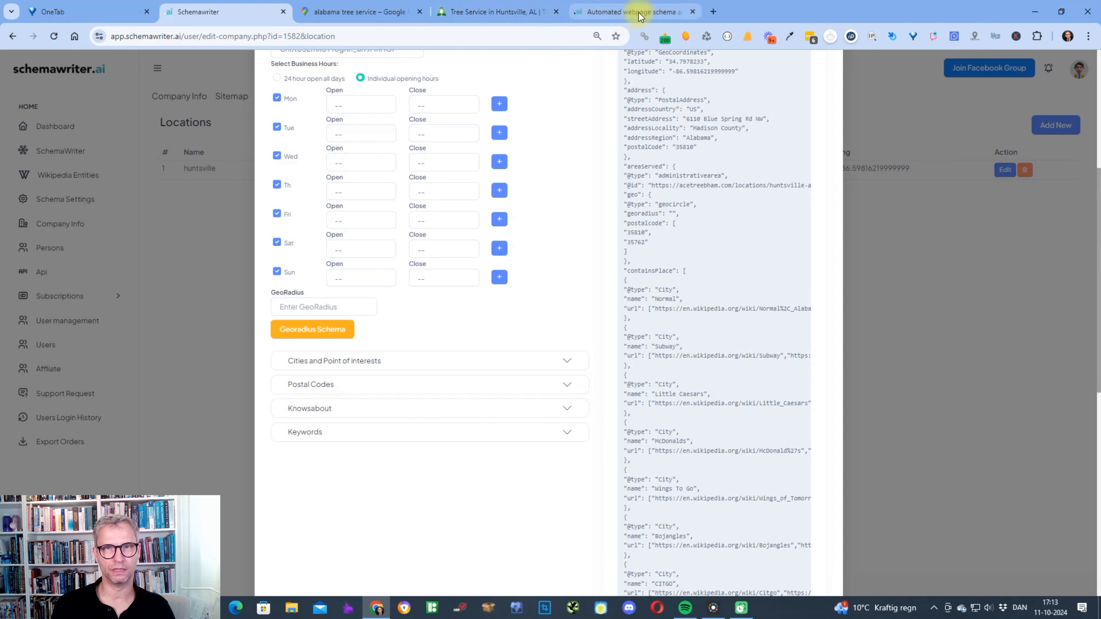
Switch to the ACE Tree Service website and try to open its sitemap at acetreebham.com/sitemaps.xml
mouse_move(504, 16)
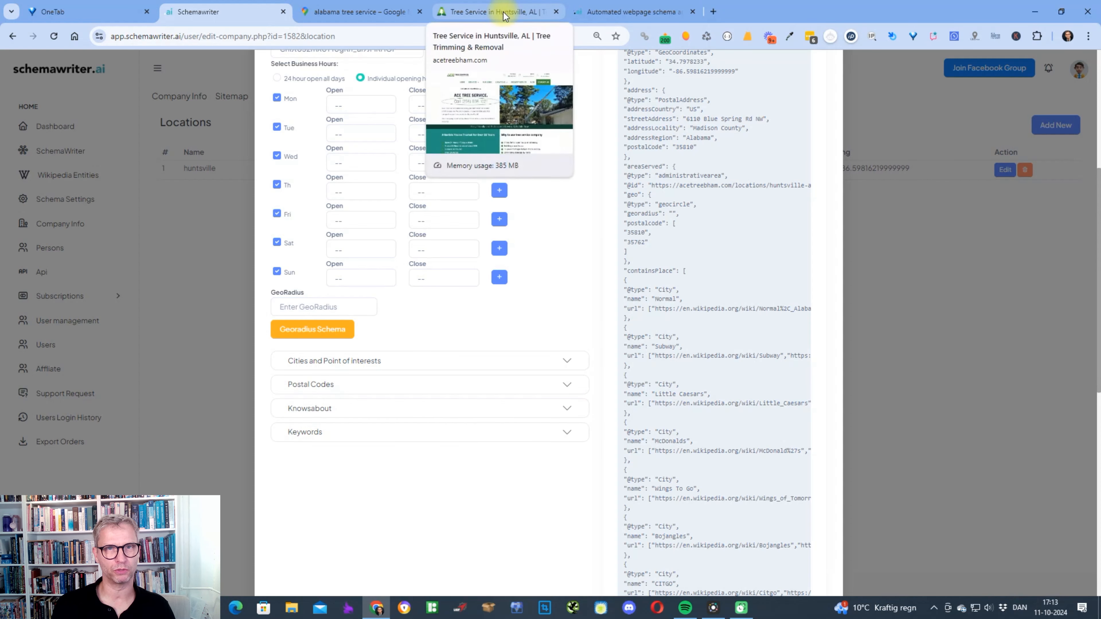
left_click(504, 16)
left_click(245, 38)
left_click_drag(205, 38, 729, 45)
key("BackSpace")
type("sitemaps.xml")
key("Return")
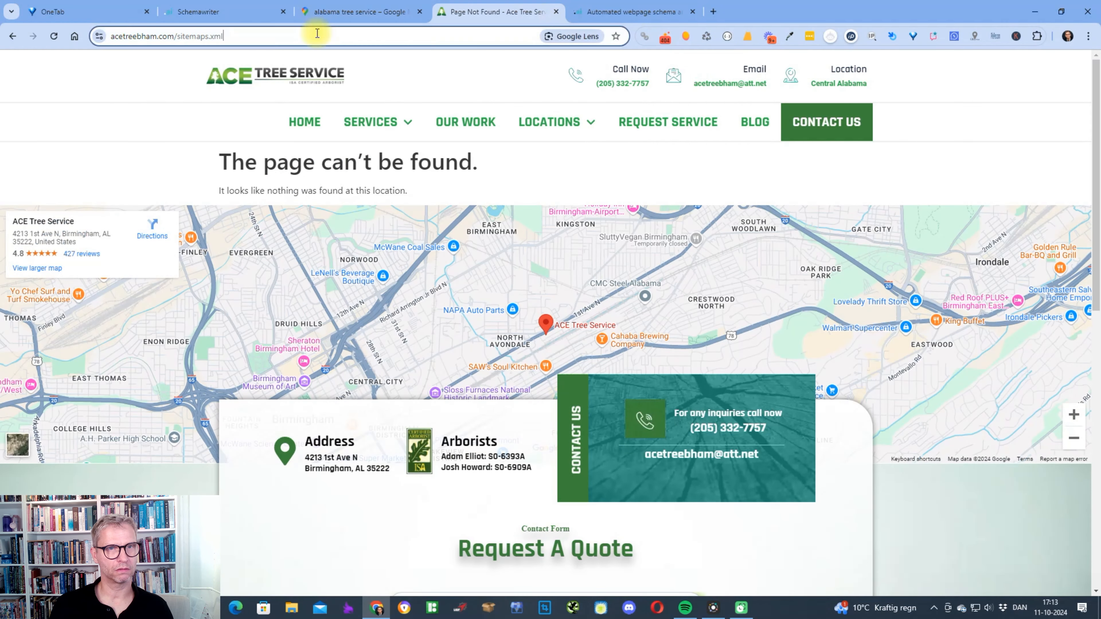
Correct the sitemap address to acetreebham.com/sitemap.xml and load it
left_click(317, 33)
key("Right")
key("Left")
key("Left")
key("Left")
key("Left")
key("BackSpace")
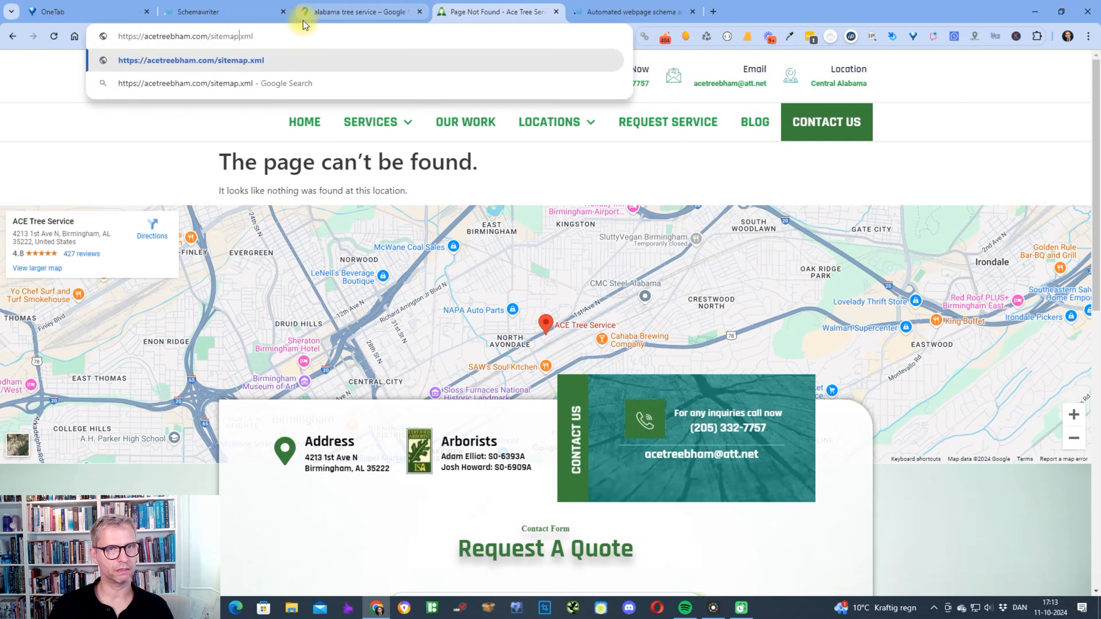
key("Return")
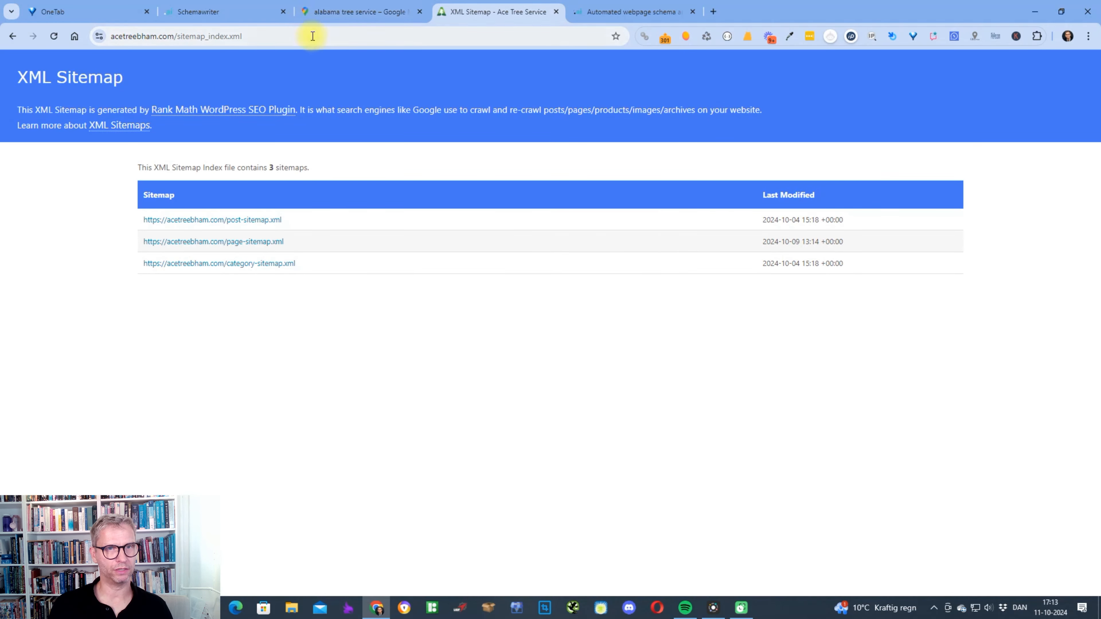
left_click(312, 37)
key("ctrl+c")
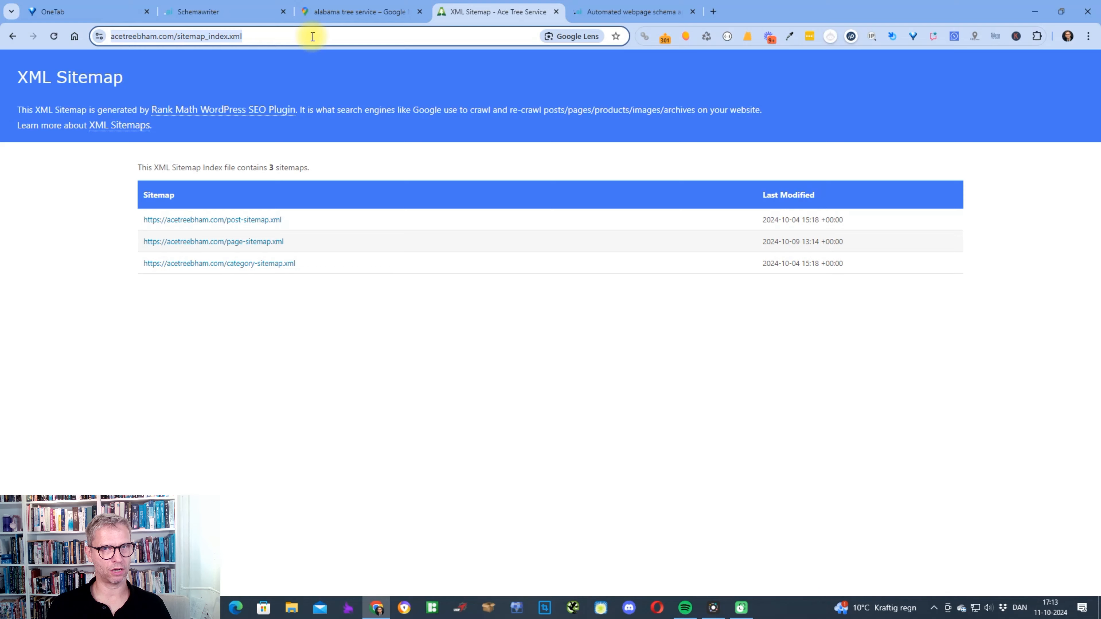
left_click(234, 13)
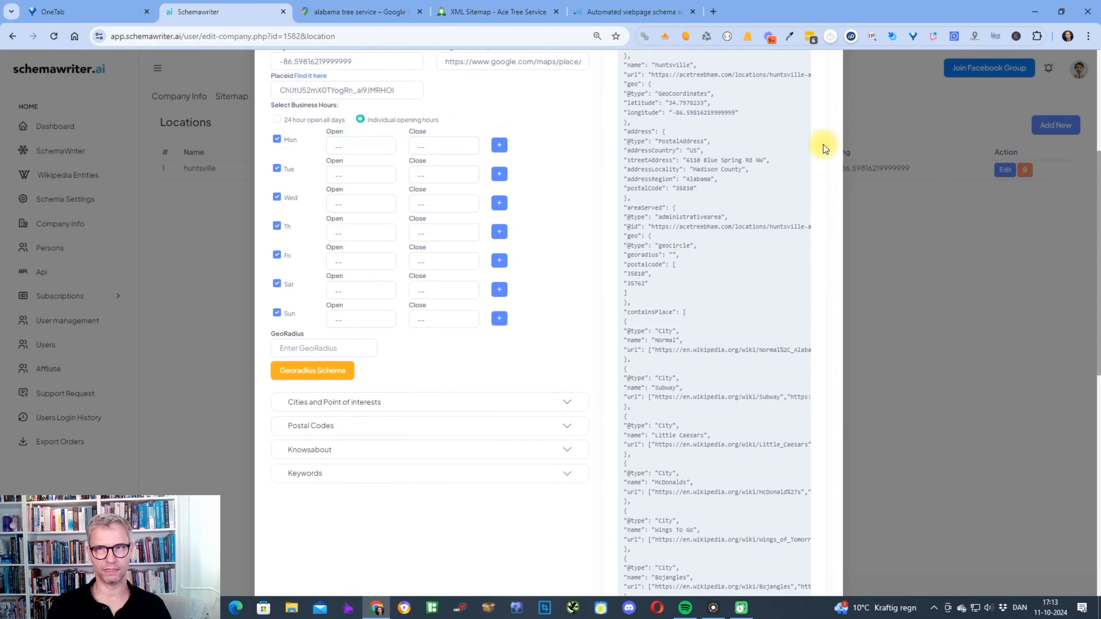
scroll(823, 144, "up", 5)
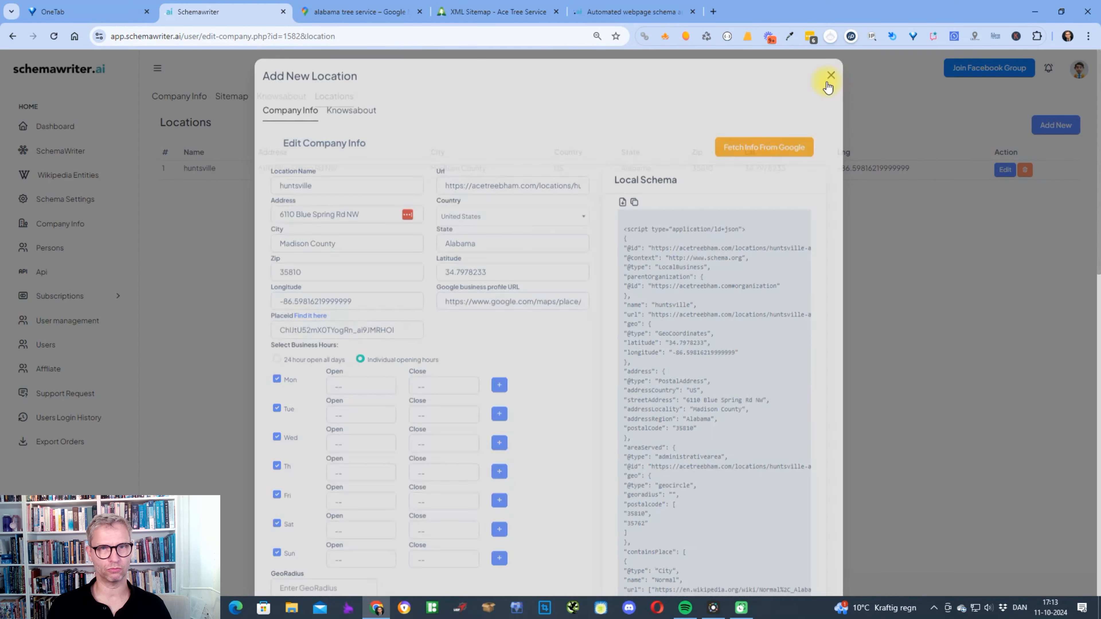
left_click(829, 81)
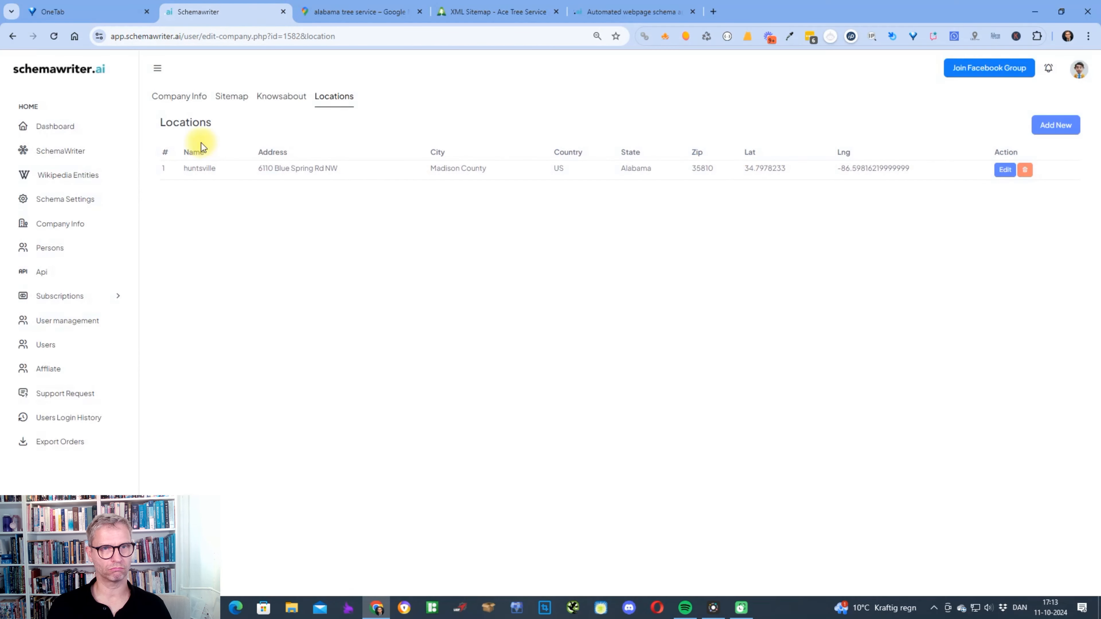
left_click(237, 103)
left_click(288, 204)
key("ctrl+v")
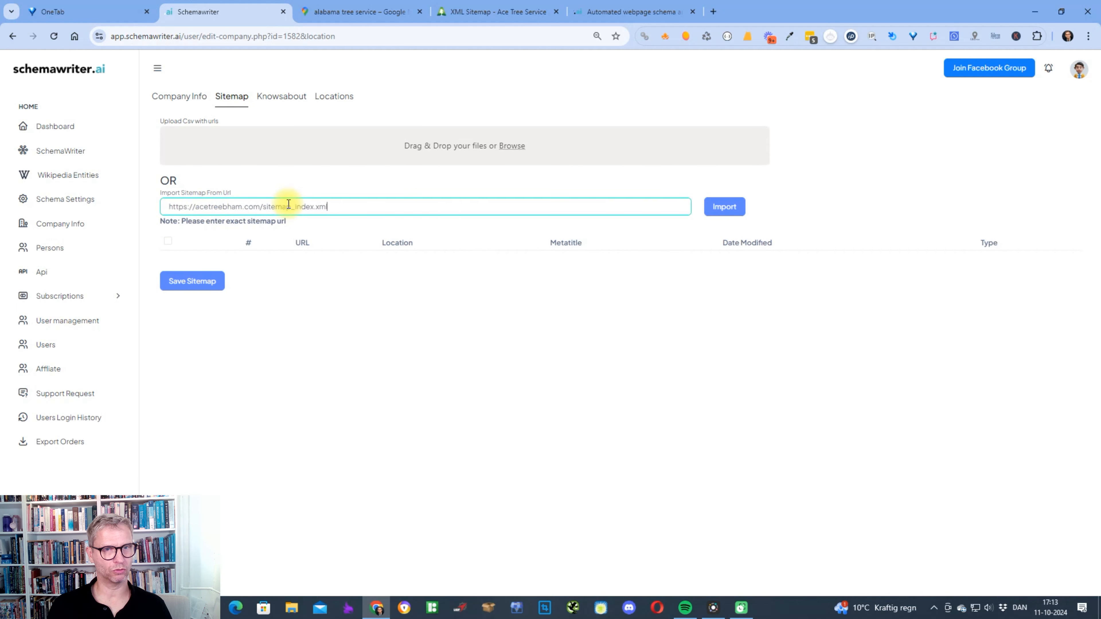
left_click(728, 211)
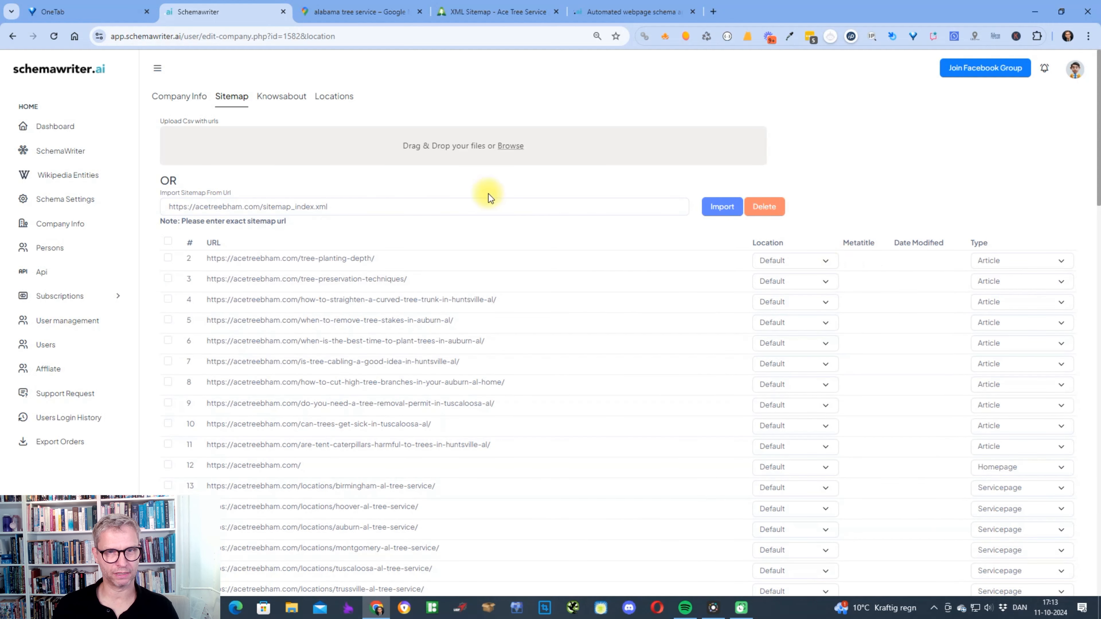
Check which locations can be assigned to the Tuscaloosa tree removal permit page in the imported sitemap
scroll(819, 173, "down", 1)
left_click(818, 347)
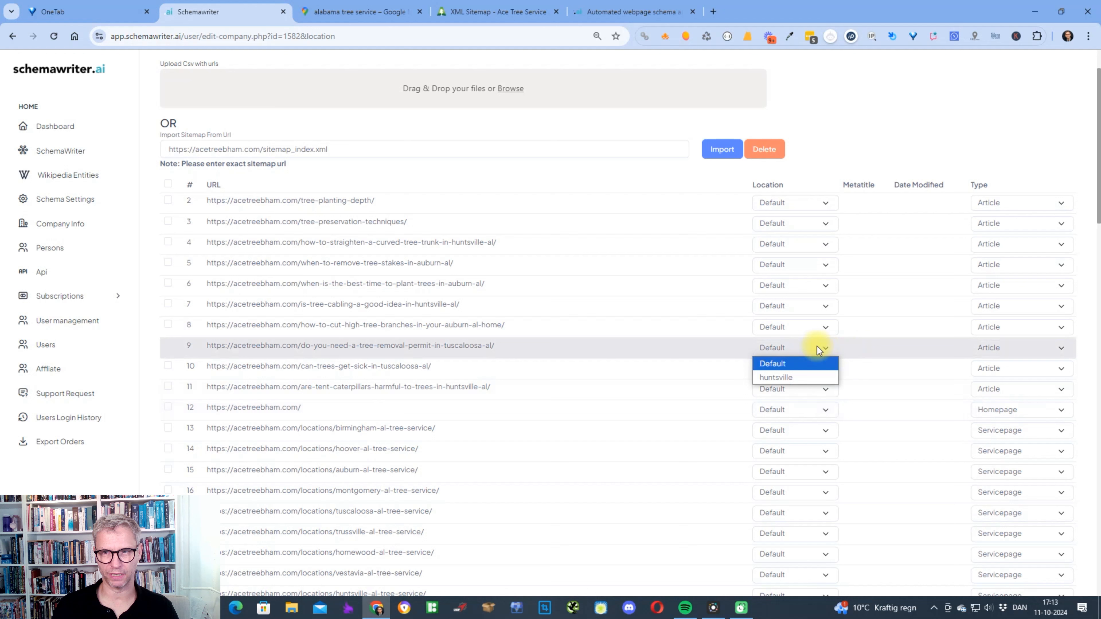
left_click(817, 348)
left_click(817, 348)
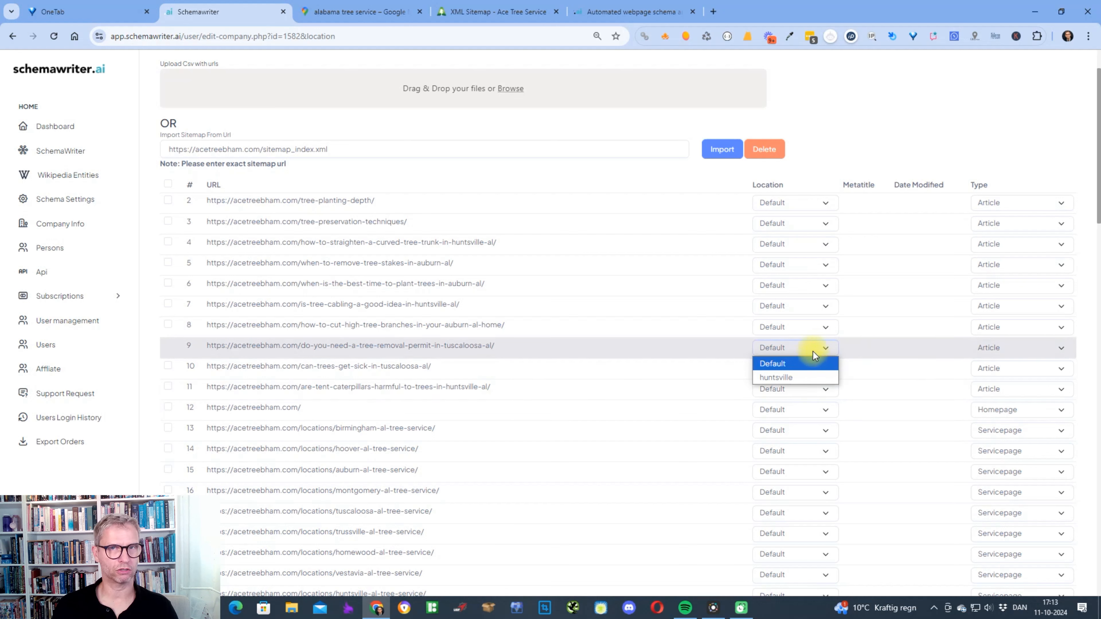
Switch to the ACE Tree Service website, open its homepage, and find the company's main street address
left_click(493, 9)
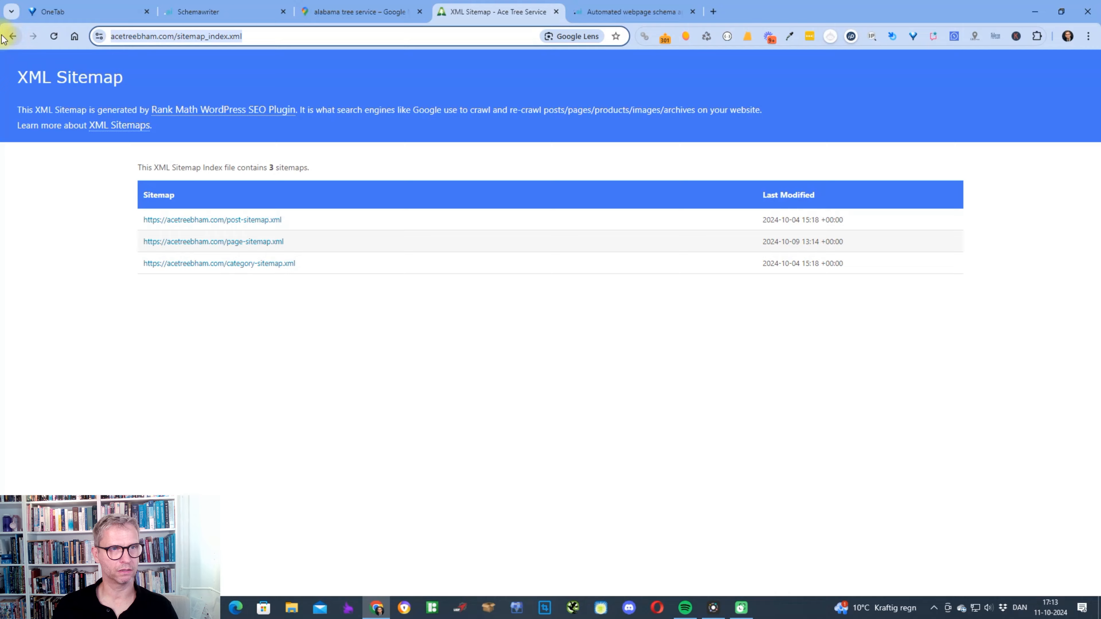
left_click(12, 36)
left_click(290, 90)
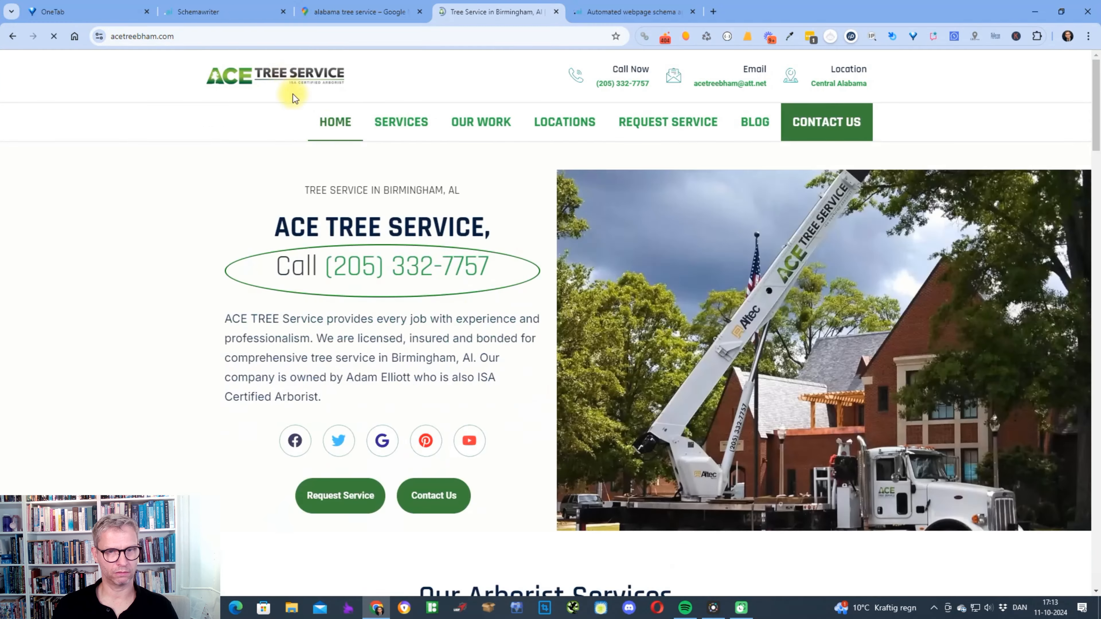
scroll(294, 98, "down", 15)
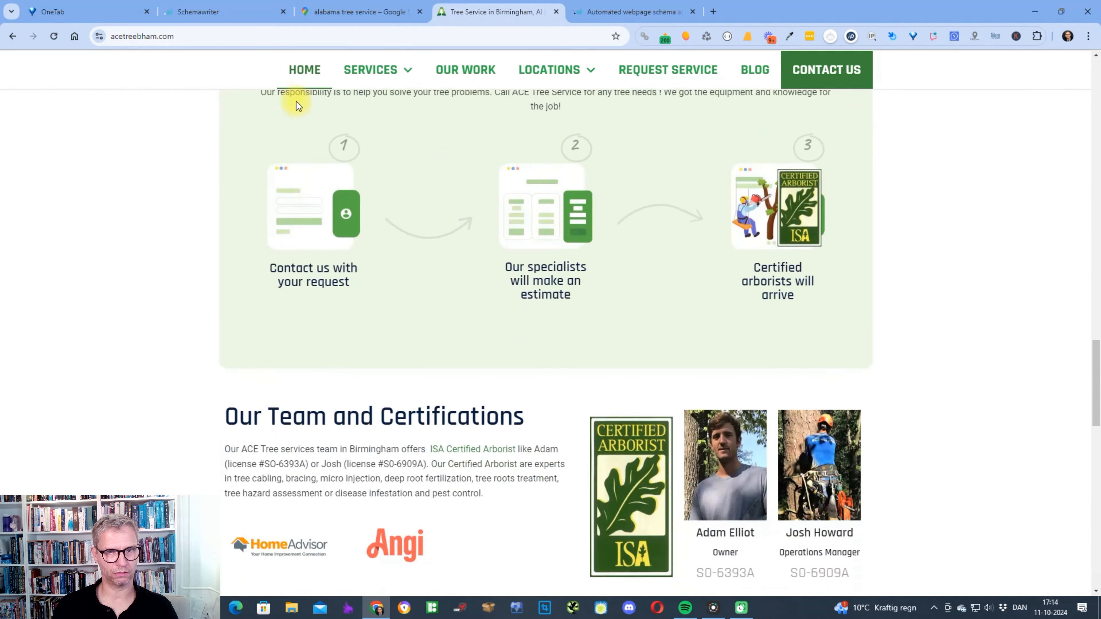
scroll(296, 102, "down", 10)
left_click_drag(323, 301, 364, 312)
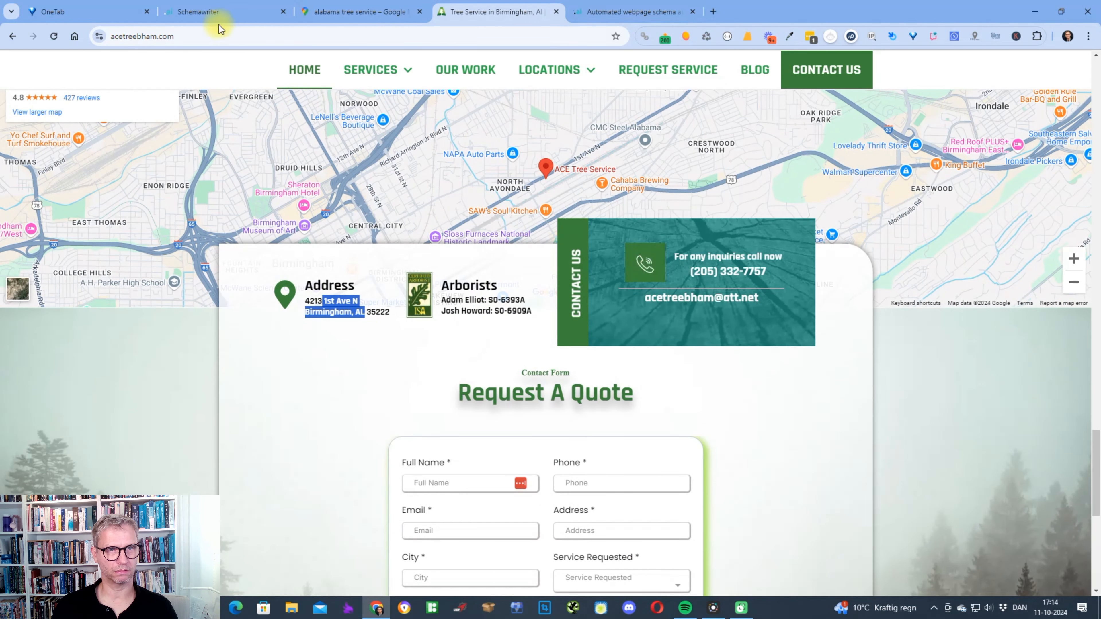
Compare the sitemap's location assignments in Schemawriter with the list of locations offered on the ACE Tree Service website
left_click(224, 13)
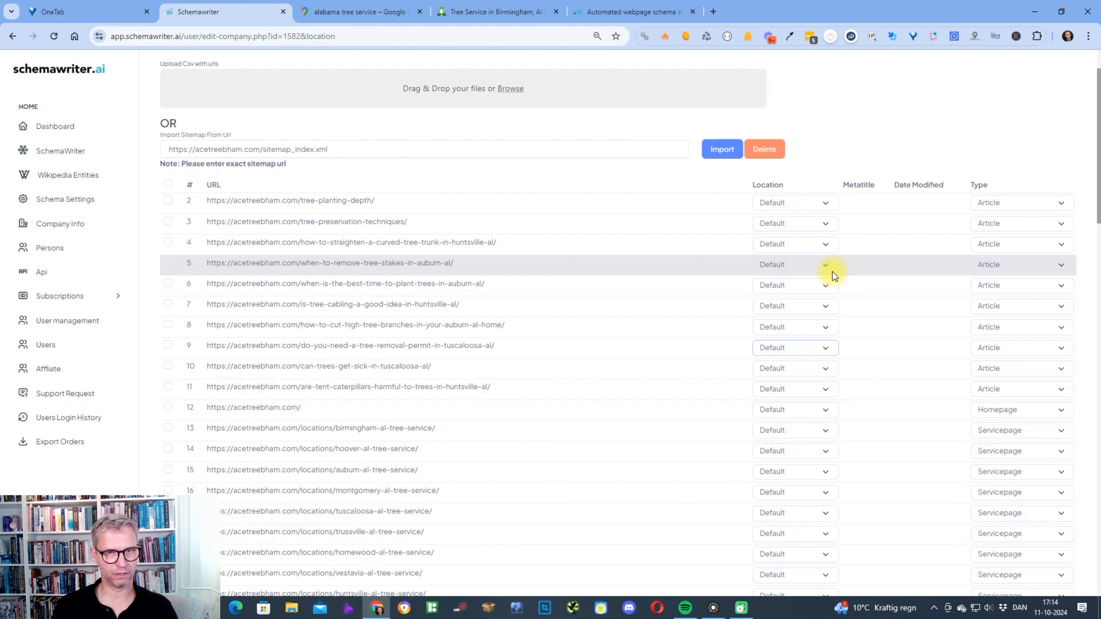
left_click(502, 11)
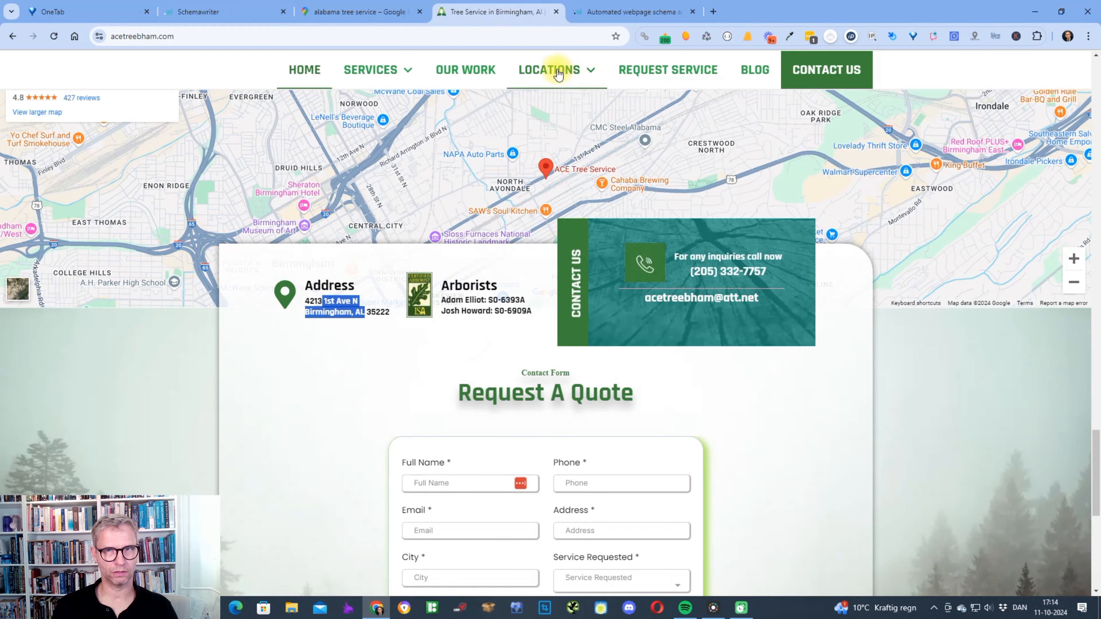
left_click(557, 74)
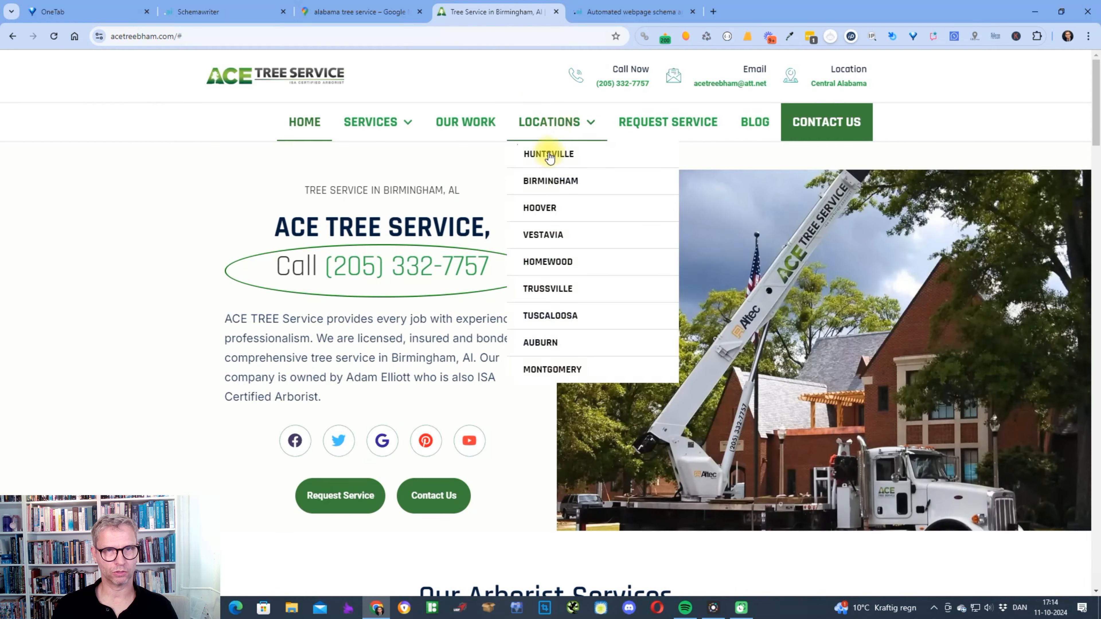
Return to Schemawriter and look through the imported sitemap URLs for the individual location pages
left_click(243, 16)
scroll(549, 203, "down", 6)
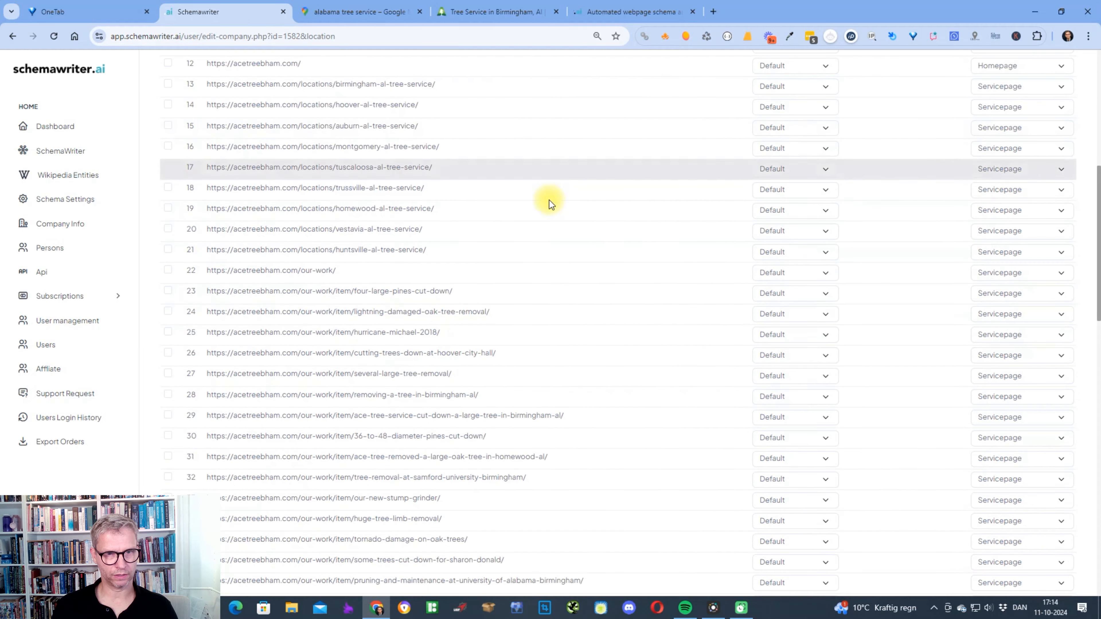
scroll(515, 195, "down", 5)
scroll(485, 189, "up", 3)
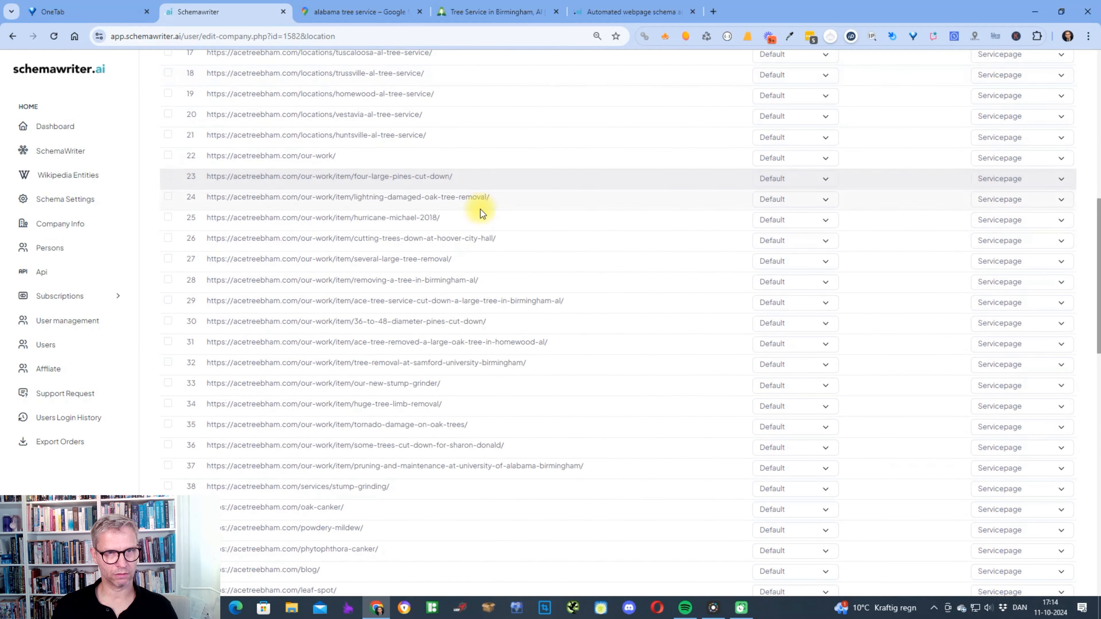
scroll(474, 272, "up", 4)
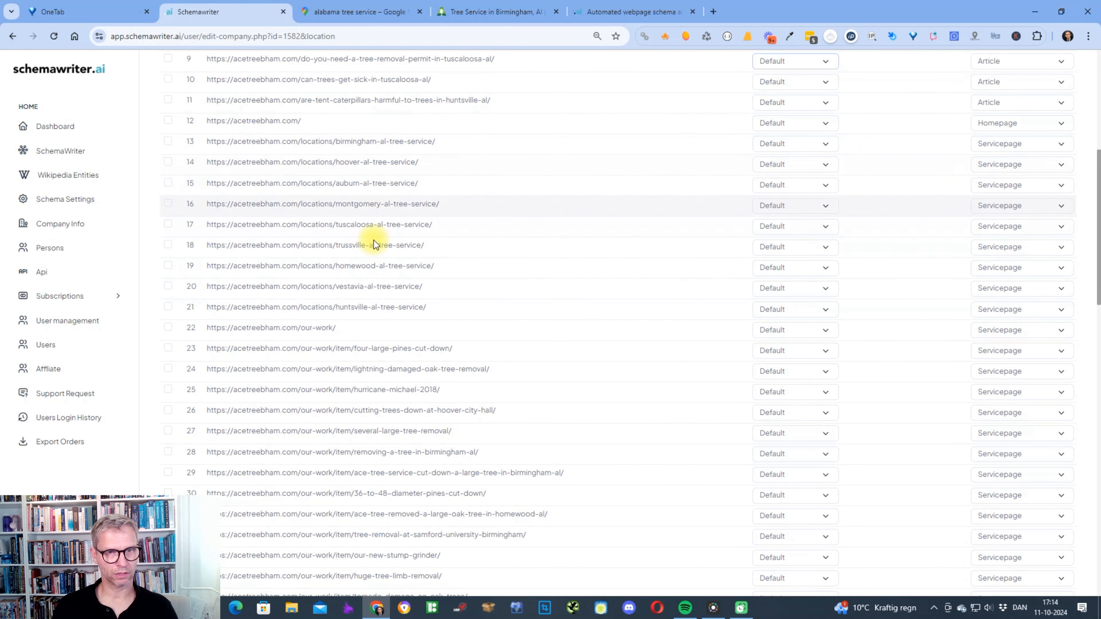
Assign the huntsville-al-tree-service page in the sitemap to the huntsville location
left_click(792, 310)
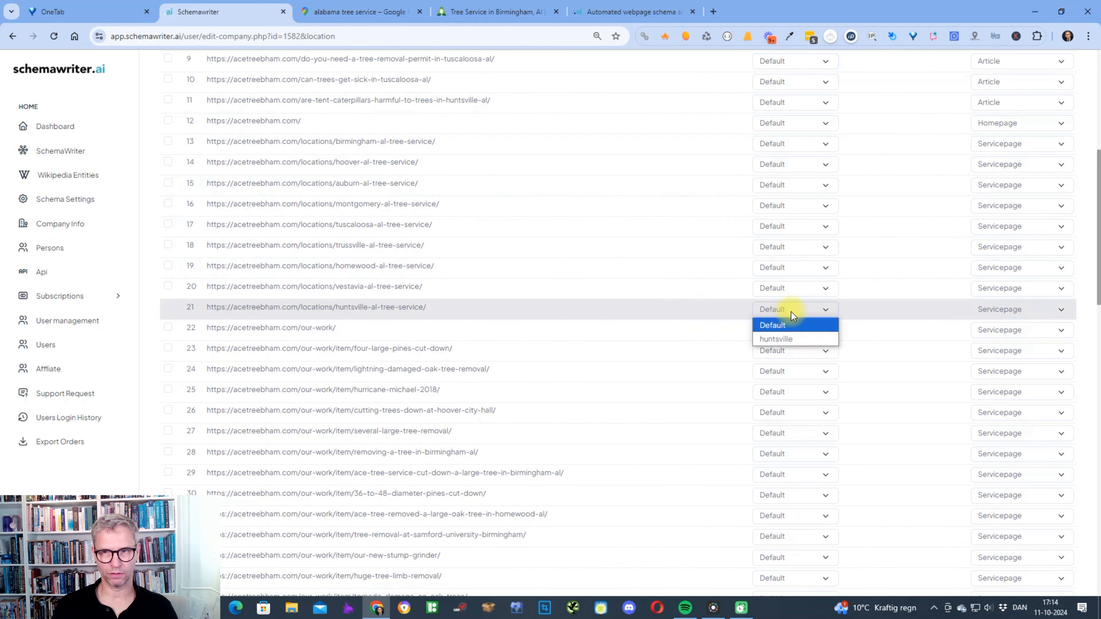
left_click(785, 339)
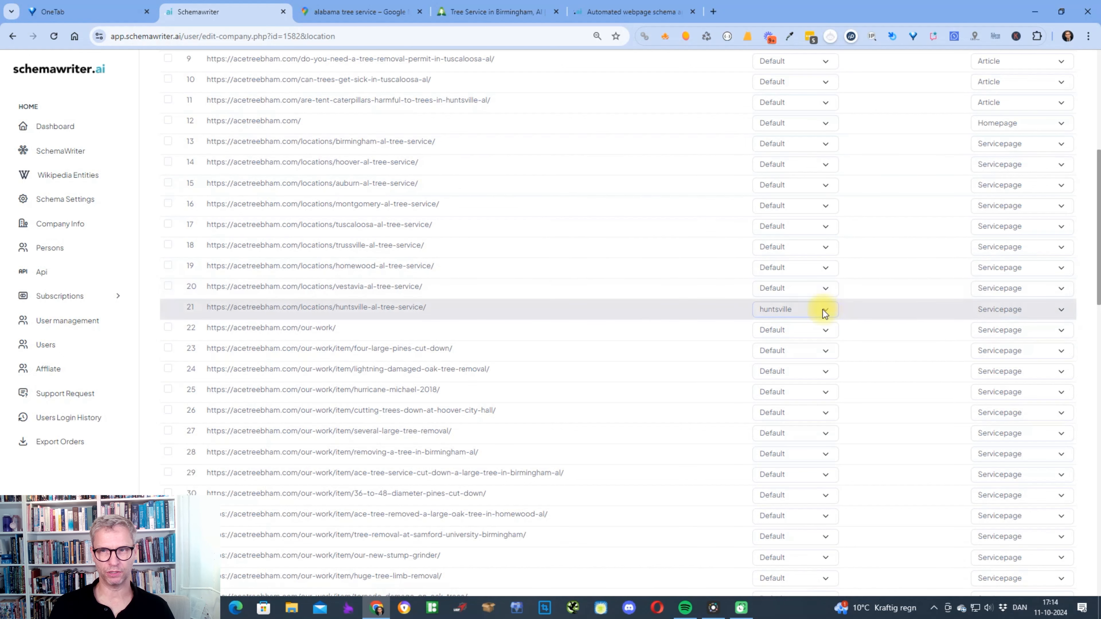
left_click(808, 308)
left_click(809, 308)
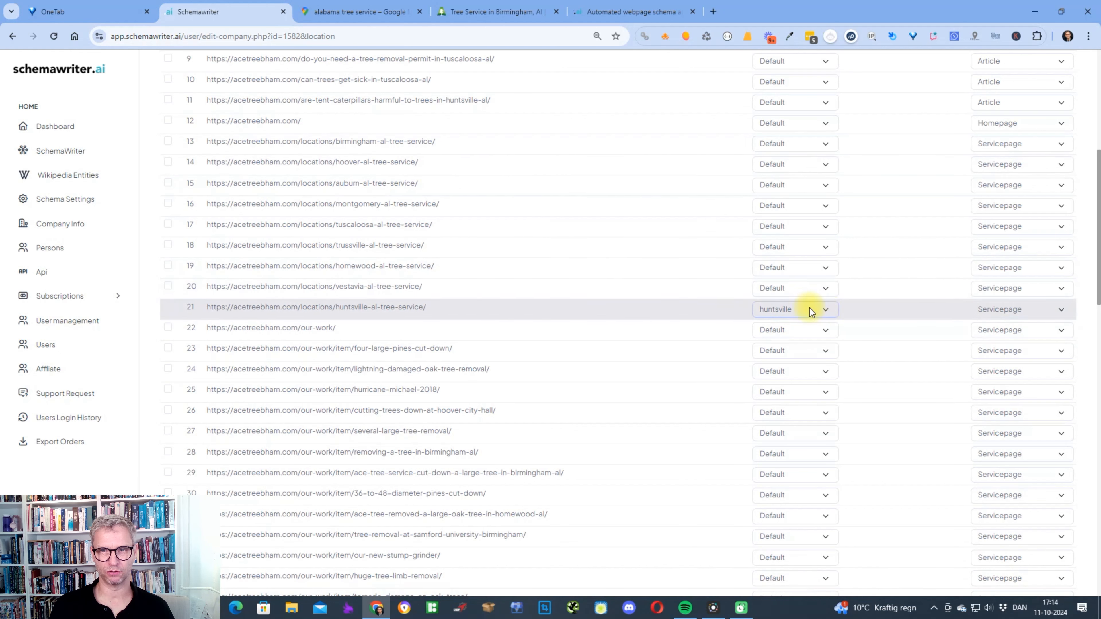
Check which locations are available for the Vestavia and Homewood tree service pages in the sitemap
left_click(810, 287)
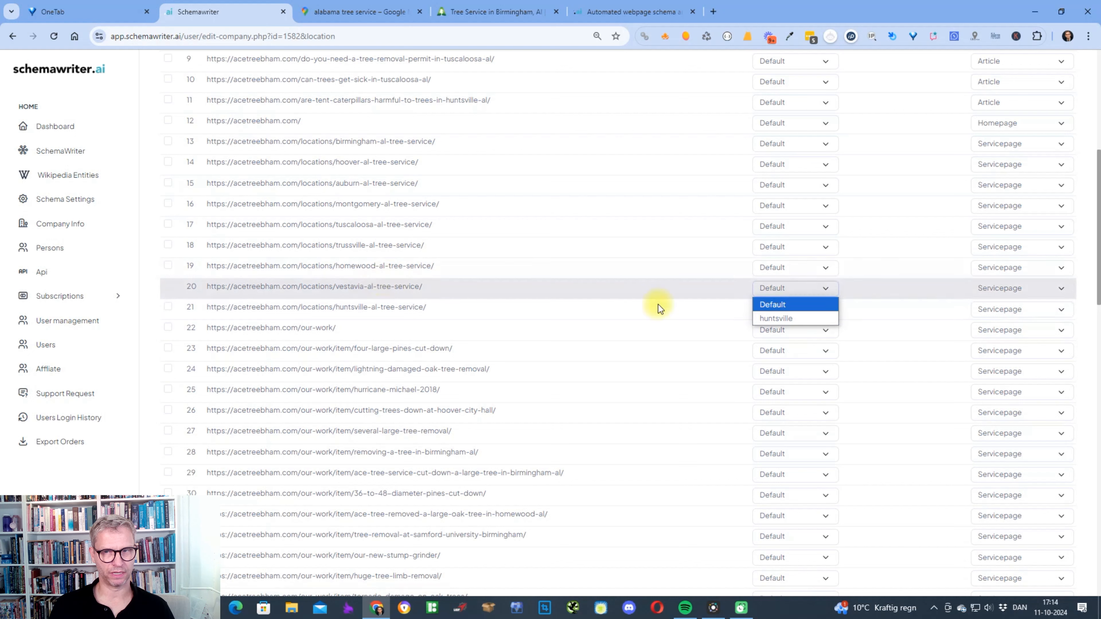
left_click(796, 264)
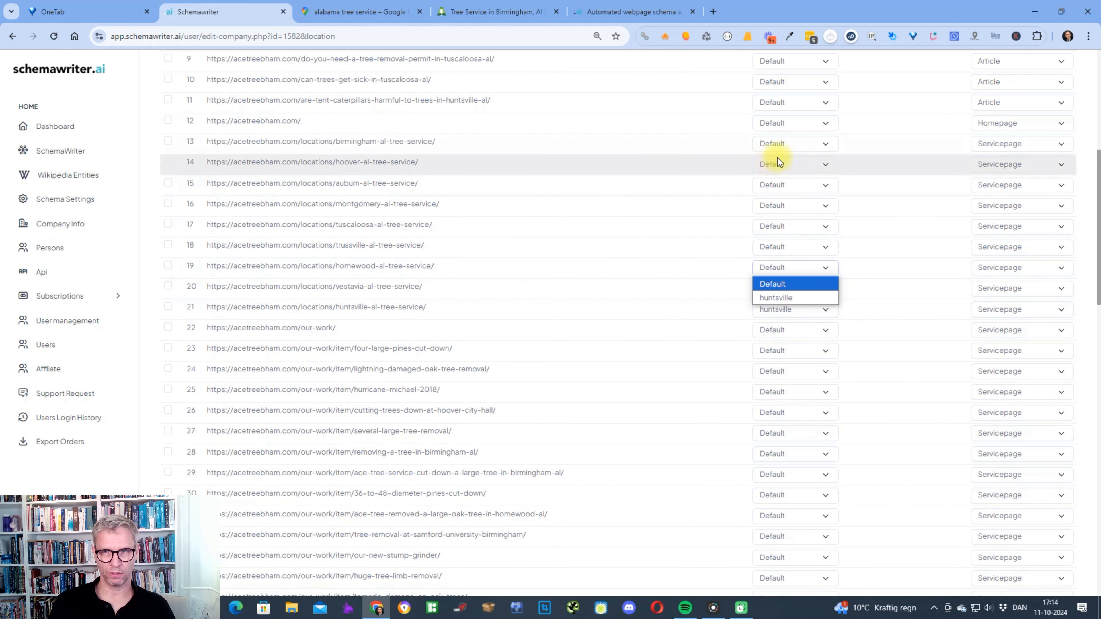
left_click(866, 275)
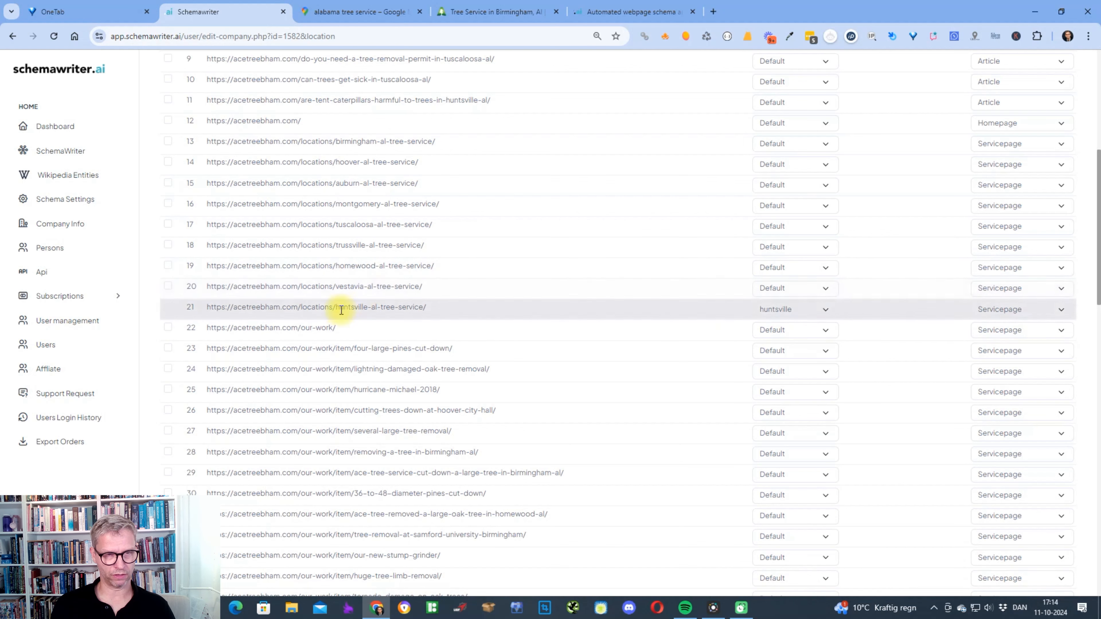
Save the sitemap's location assignments and dismiss the confirmation
scroll(852, 308, "down", 15)
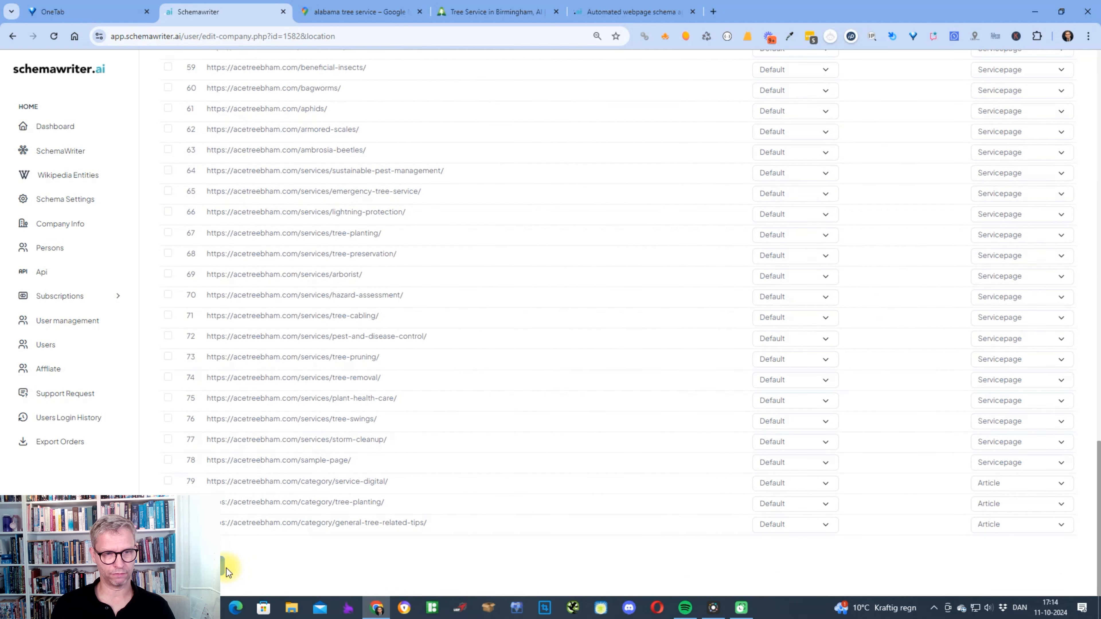
left_click(225, 570)
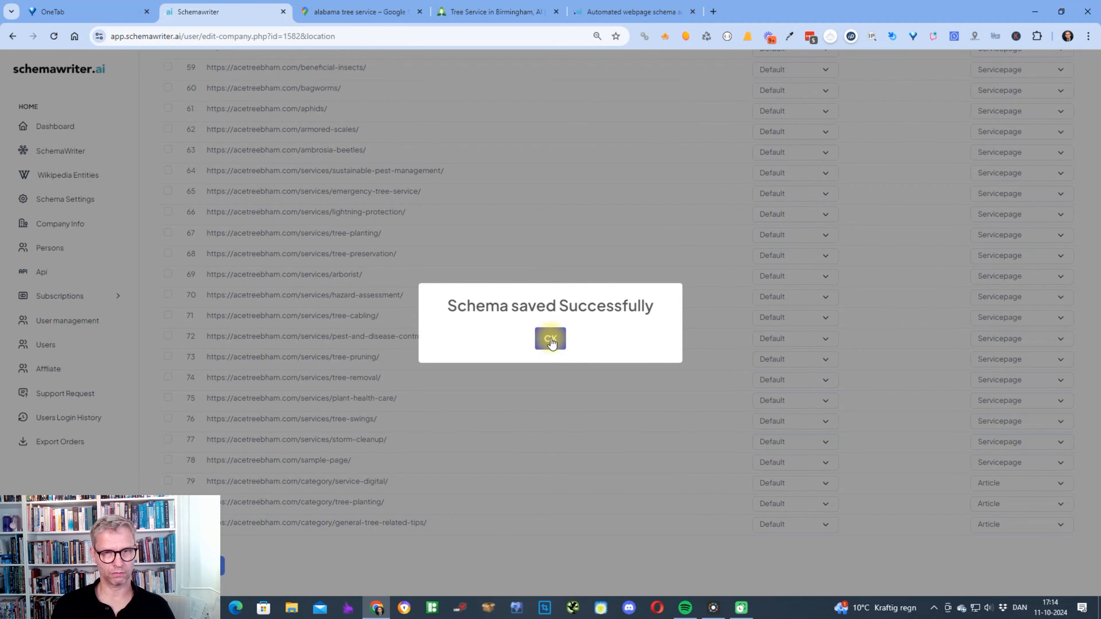
left_click(550, 339)
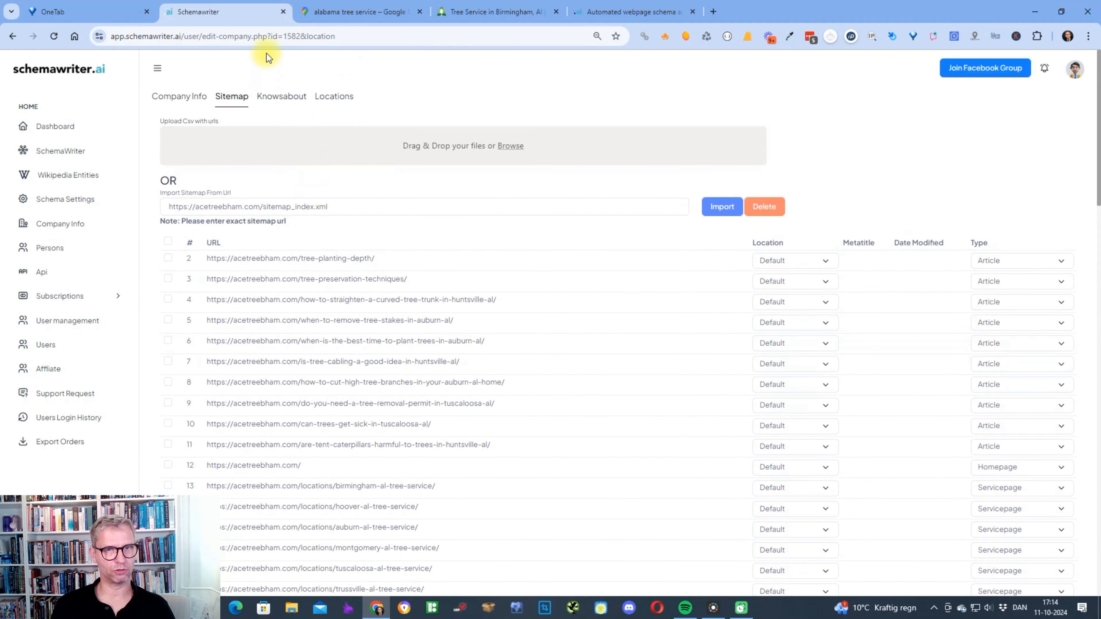
left_click(282, 96)
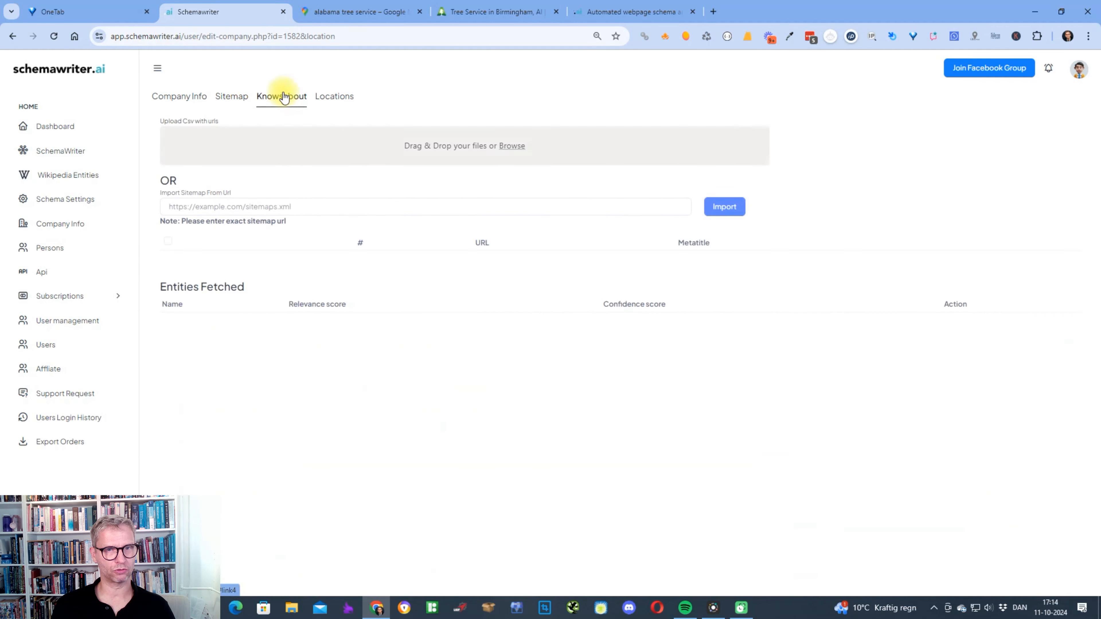
left_click(285, 215)
type("https://acetreebham.com/sitemap_index.xml")
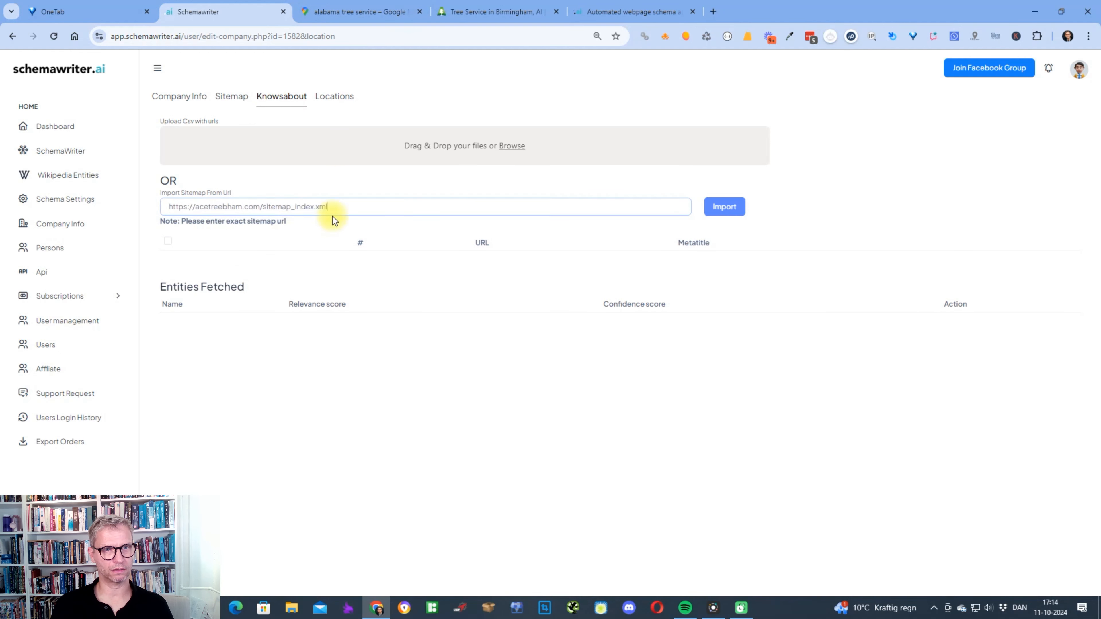
left_click(724, 206)
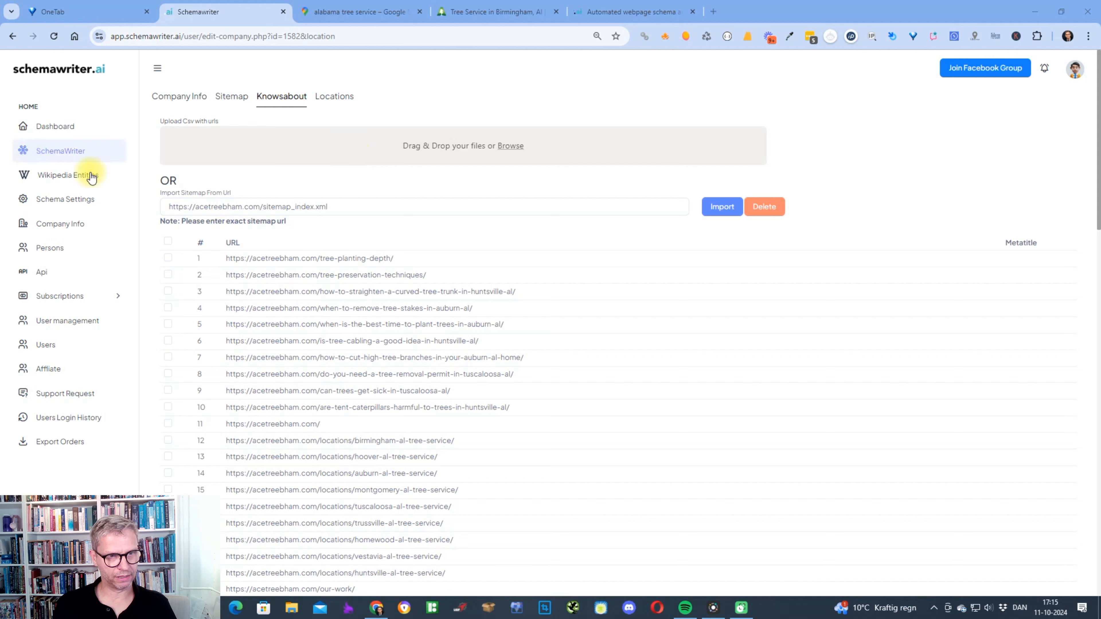
Fetch Knowsabout entities from the homepage, tree-planting-depth and tree-preservation-techniques pages, and add all of them to the company
left_click(168, 423)
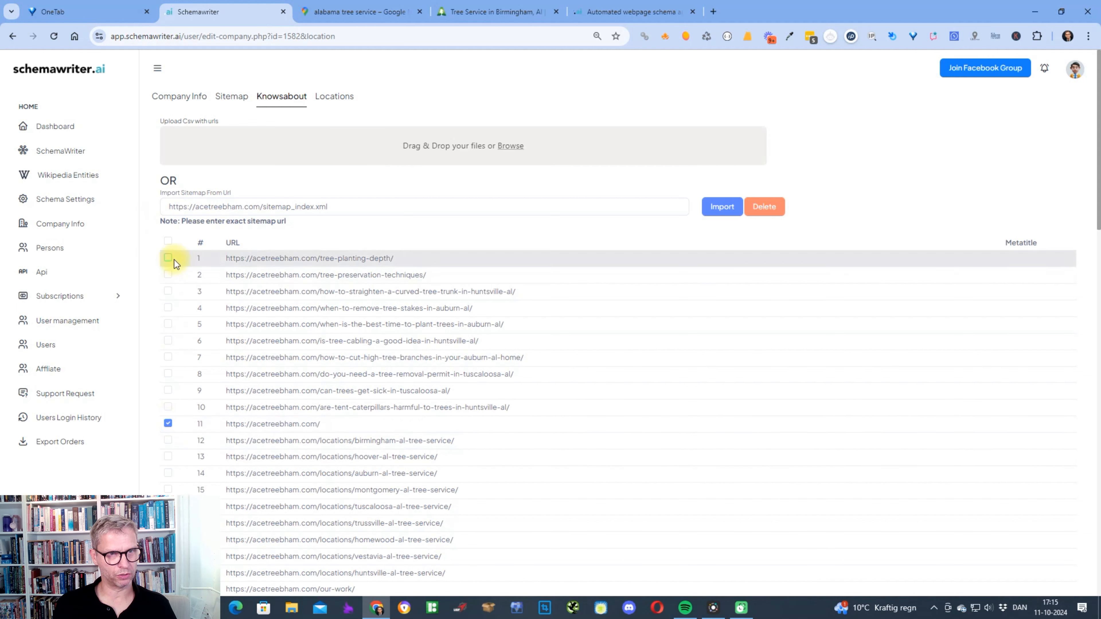
left_click(168, 274)
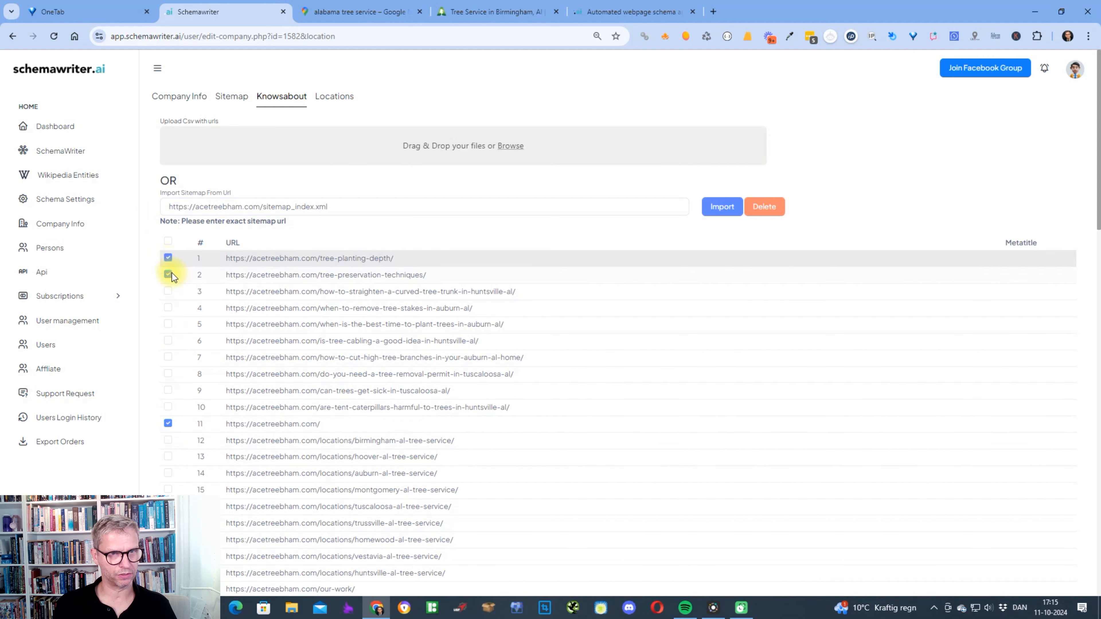
scroll(904, 328, "down", 15)
scroll(672, 459, "down", 7)
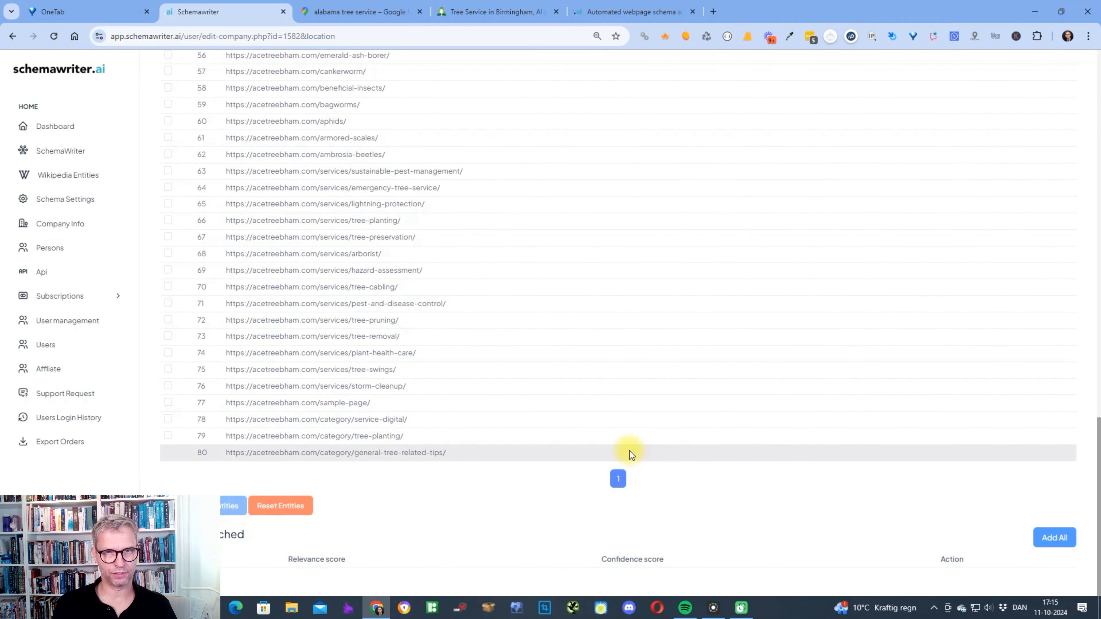
scroll(757, 461, "up", 20)
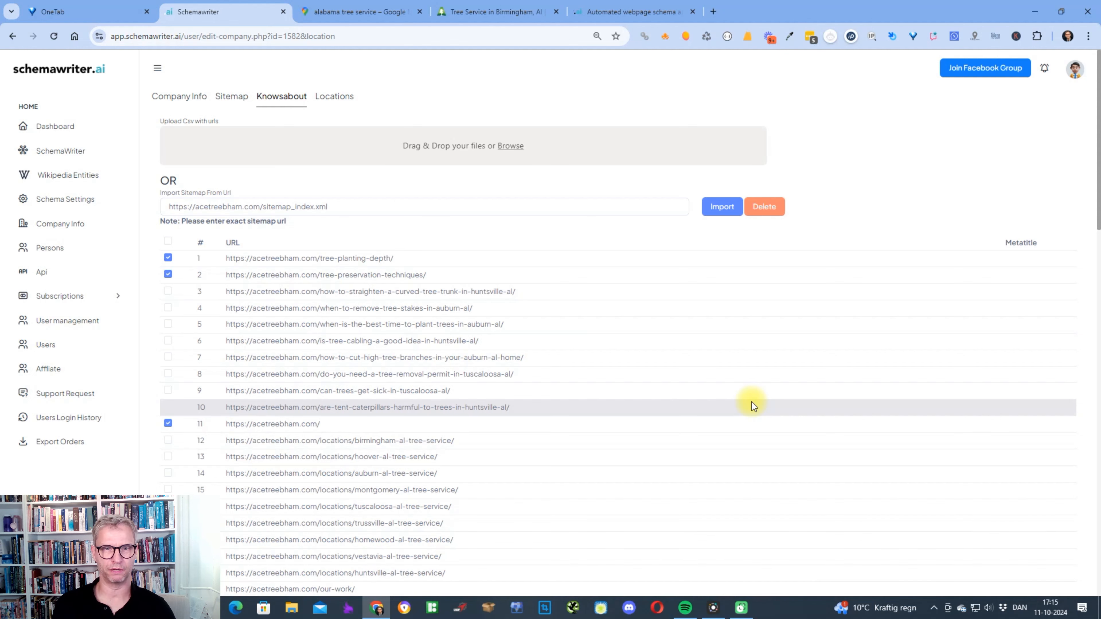
scroll(773, 401, "down", 20)
scroll(772, 401, "up", 3)
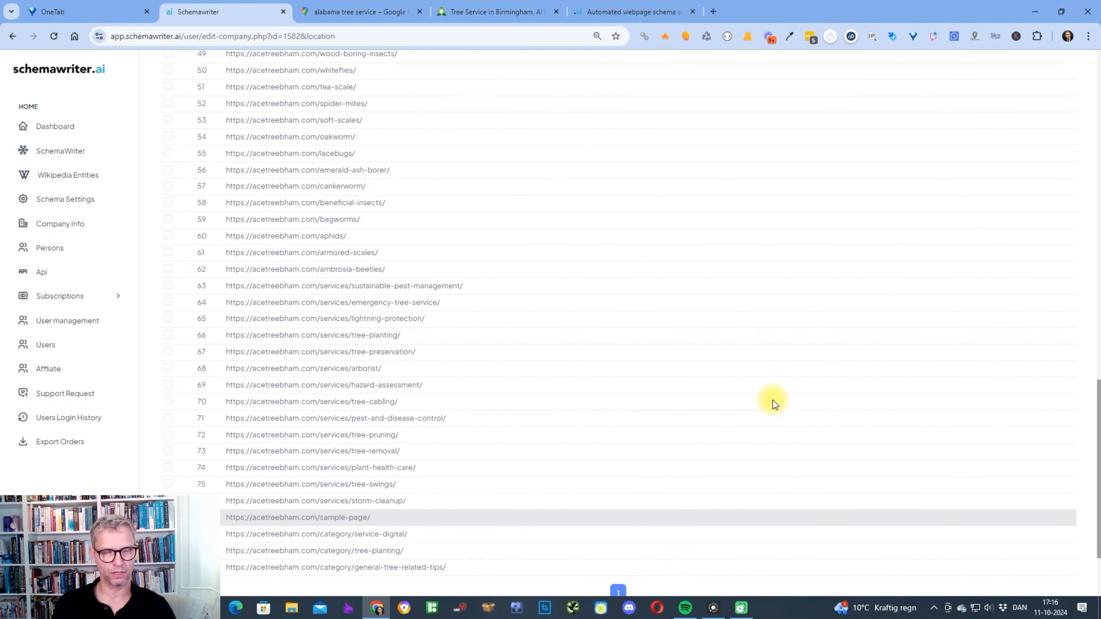
scroll(401, 295, "up", 2)
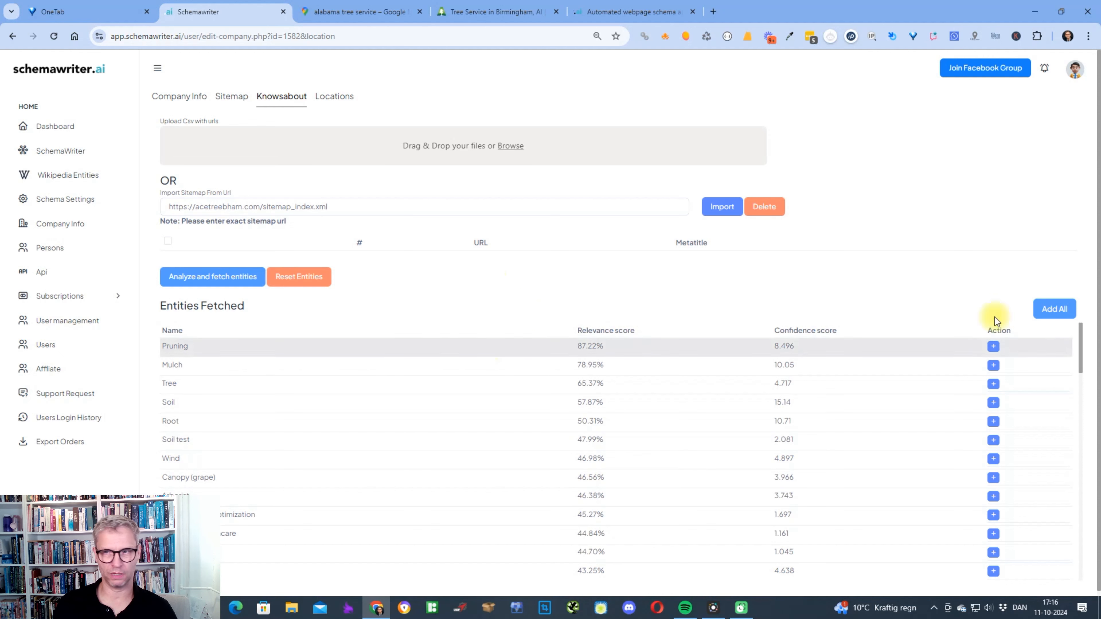
left_click(1053, 311)
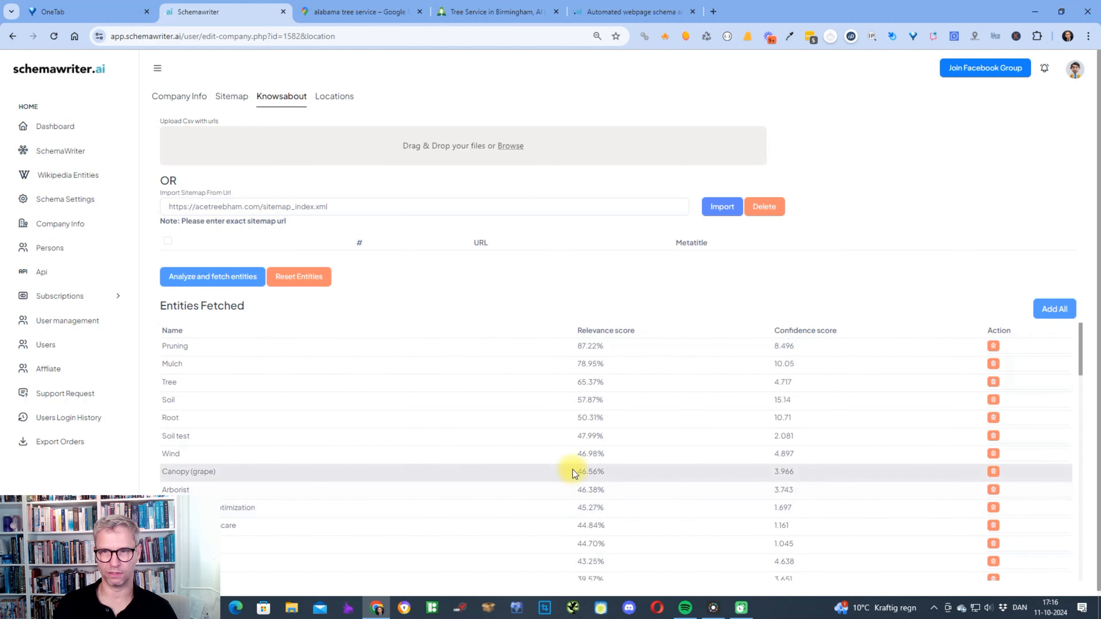
Review the company's generated local schema, examining its containsPlace cities and knowsAbout entities
left_click(177, 99)
scroll(1030, 431, "down", 1)
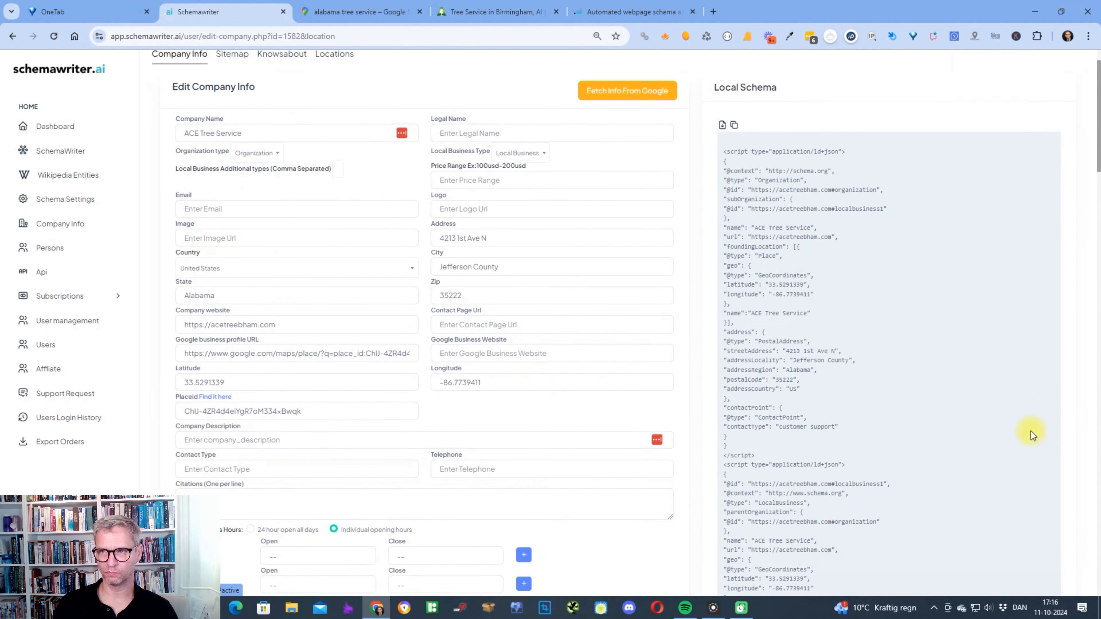
scroll(1031, 432, "down", 20)
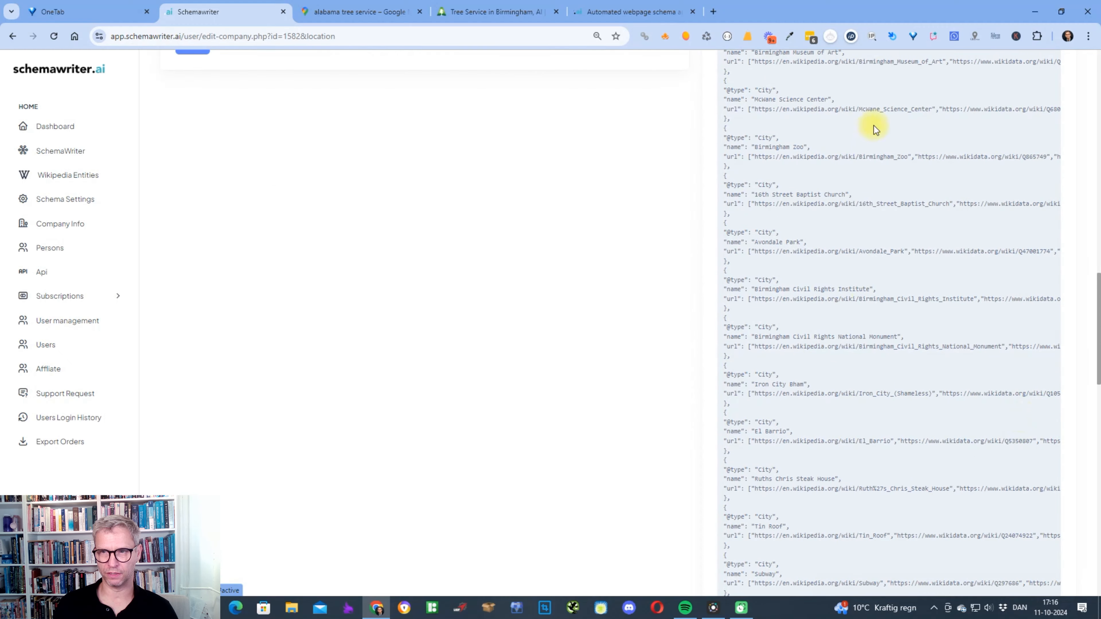
scroll(874, 126, "up", 8)
left_click_drag(758, 102, 845, 474)
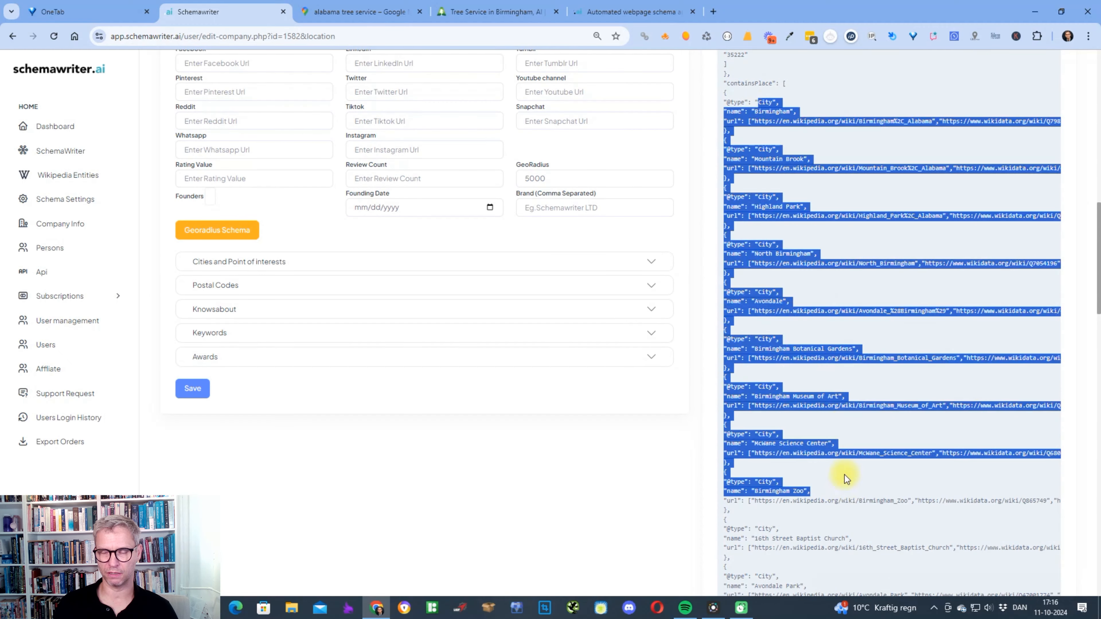
scroll(867, 435, "down", 15)
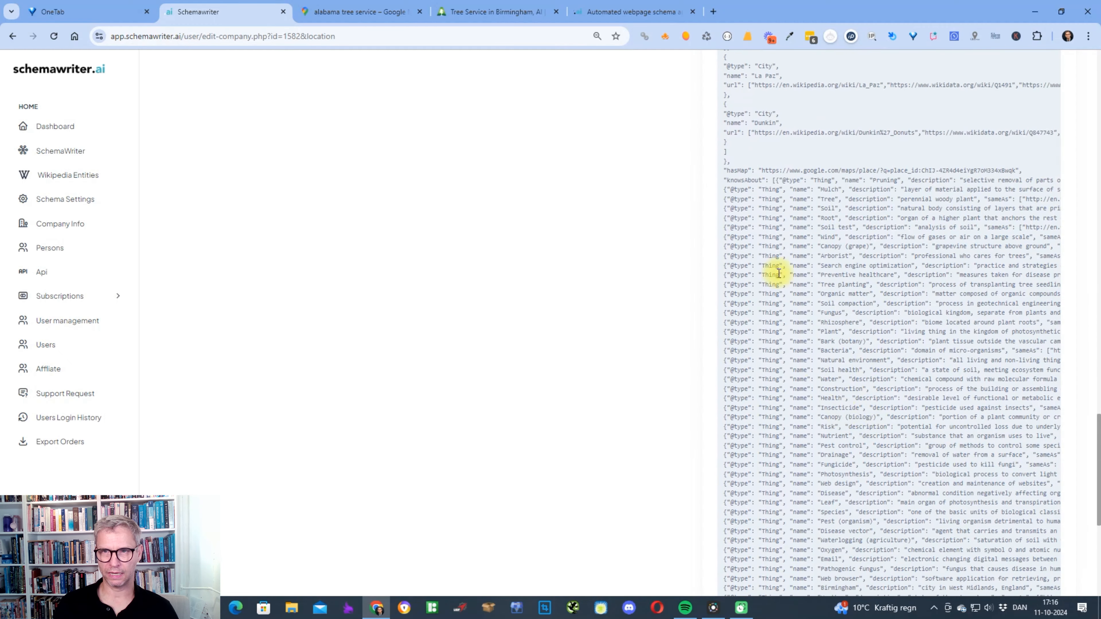
left_click_drag(730, 178, 909, 521)
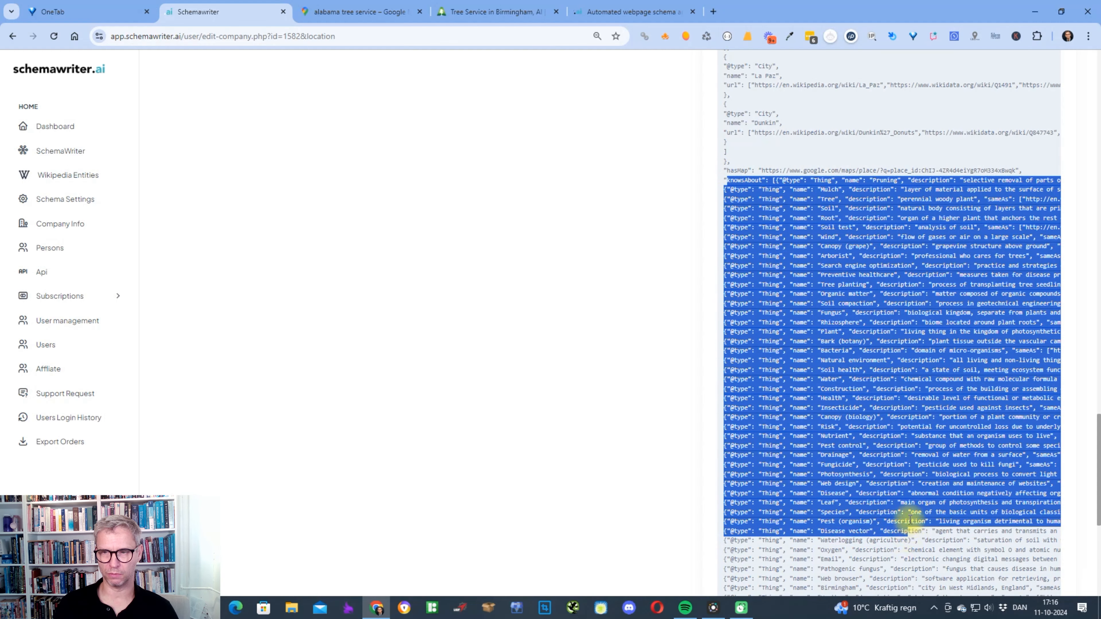
scroll(911, 518, "down", 6)
scroll(920, 488, "up", 15)
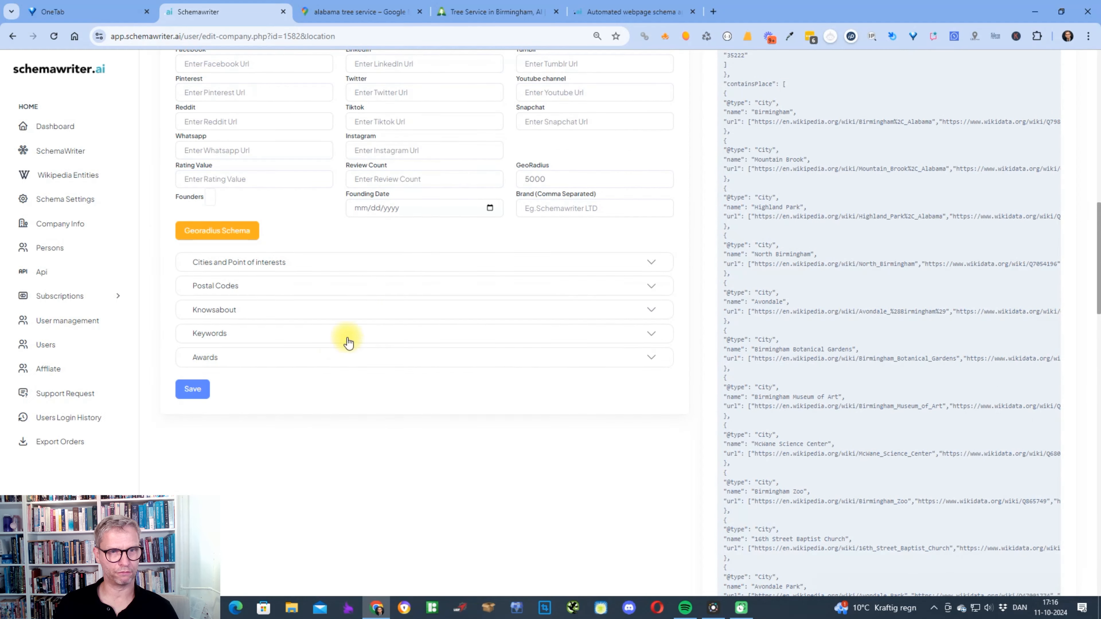
Expand the Knowsabout list in the company info form and look through its entities
left_click(393, 309)
scroll(410, 418, "down", 8)
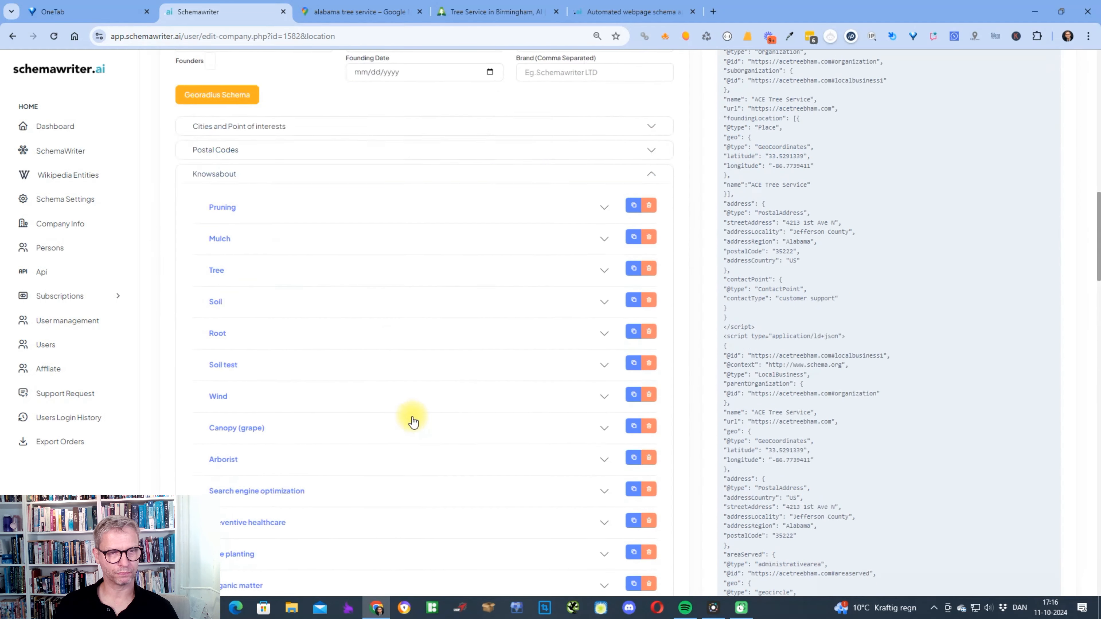
scroll(411, 420, "up", 7)
scroll(352, 462, "down", 20)
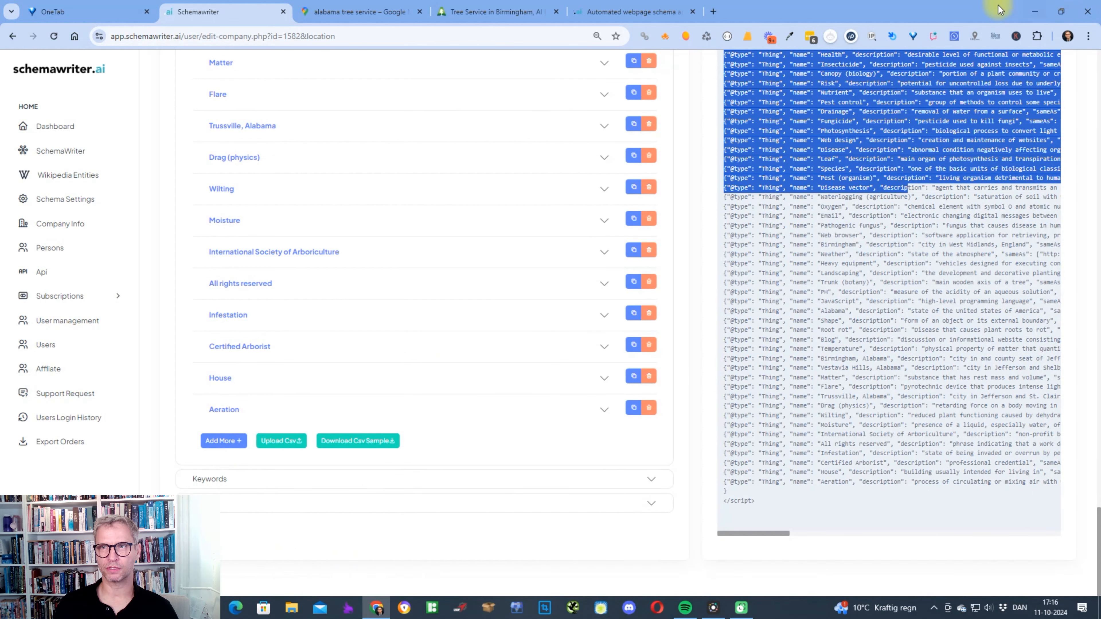
Shift the browser window to uncover the hidden save control, save the company info, and maximize the window again
left_click_drag(1000, 7, 1060, 7)
left_click(252, 534)
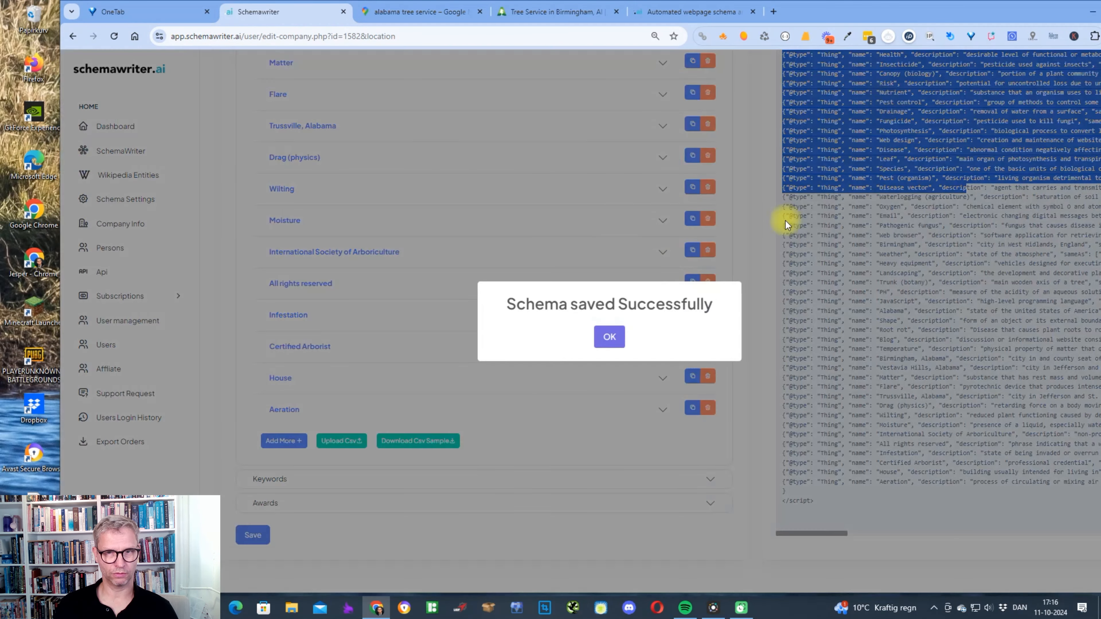
left_click(615, 332)
left_click_drag(1018, 8, 919, 27)
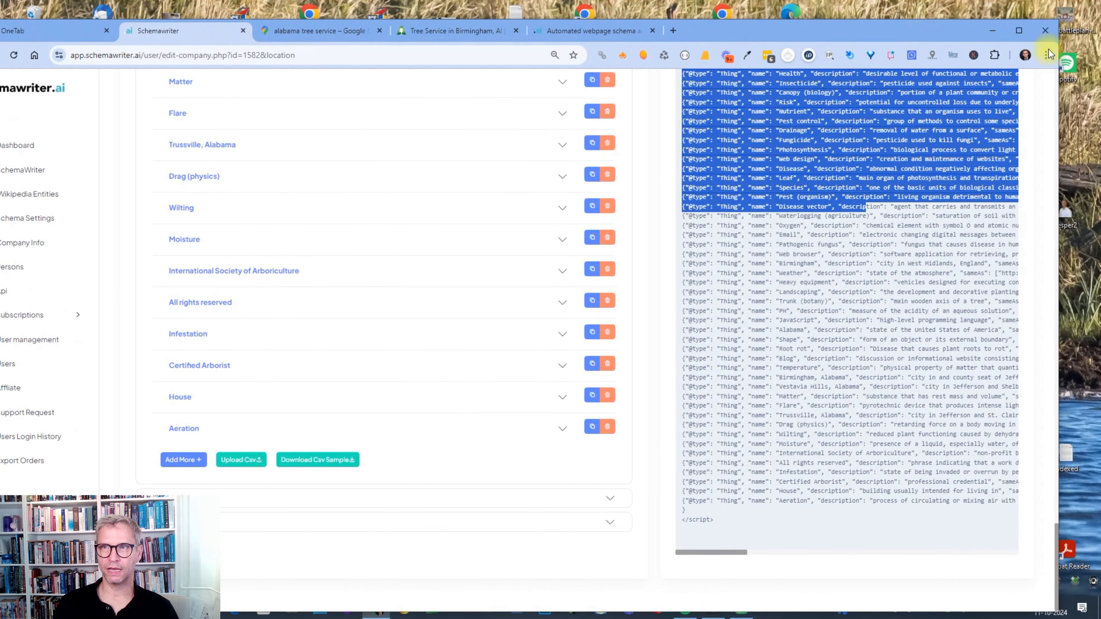
left_click(1018, 33)
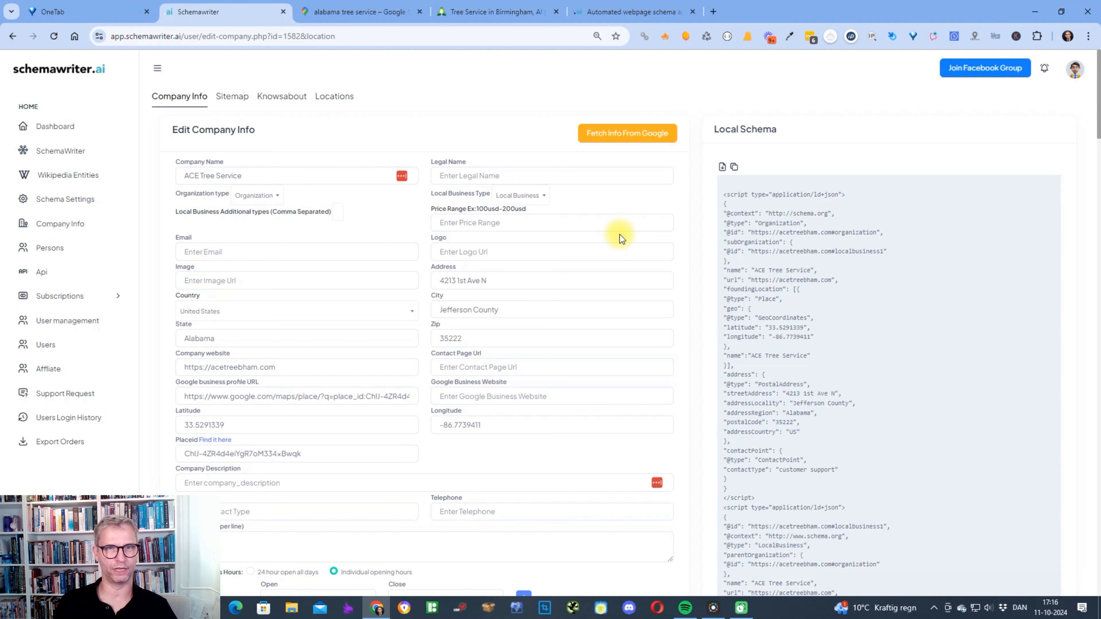
left_click(354, 100)
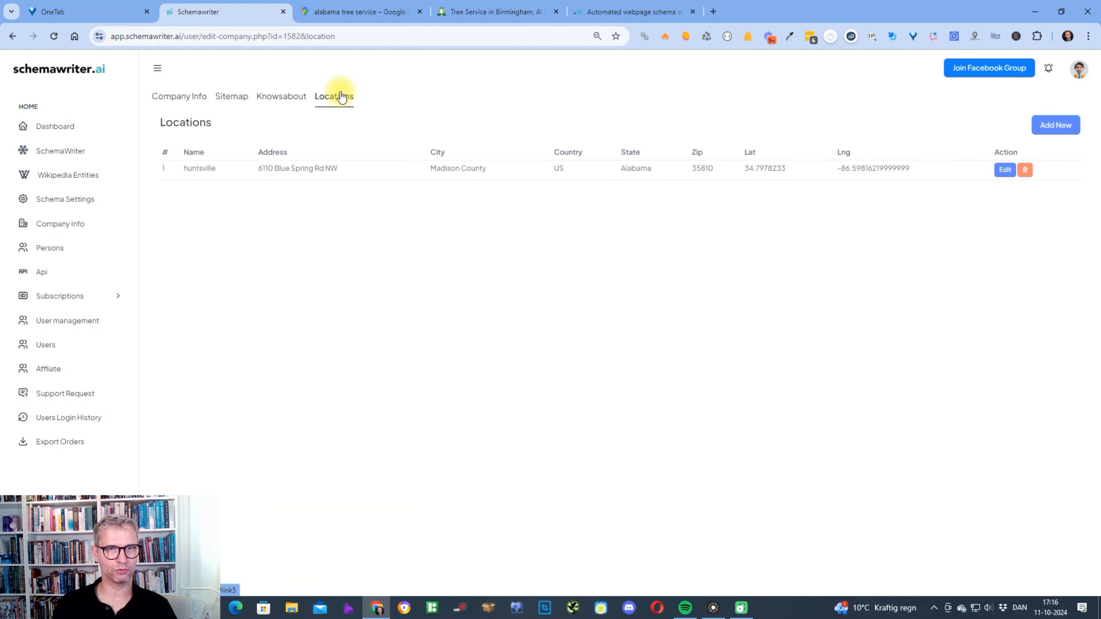
left_click(1002, 170)
left_click(351, 116)
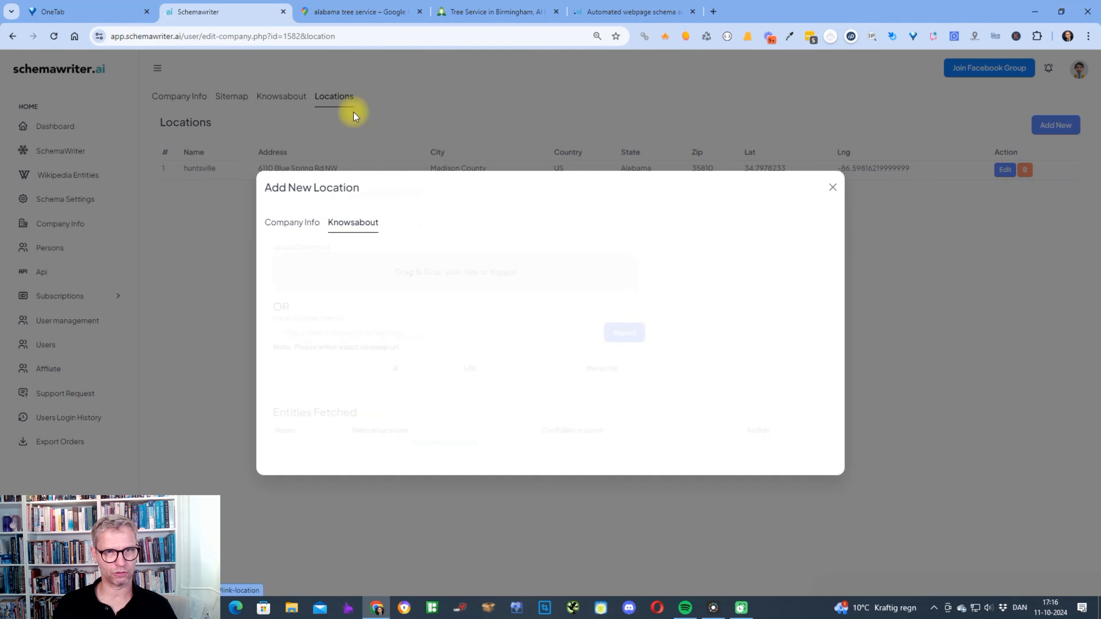
left_click(360, 330)
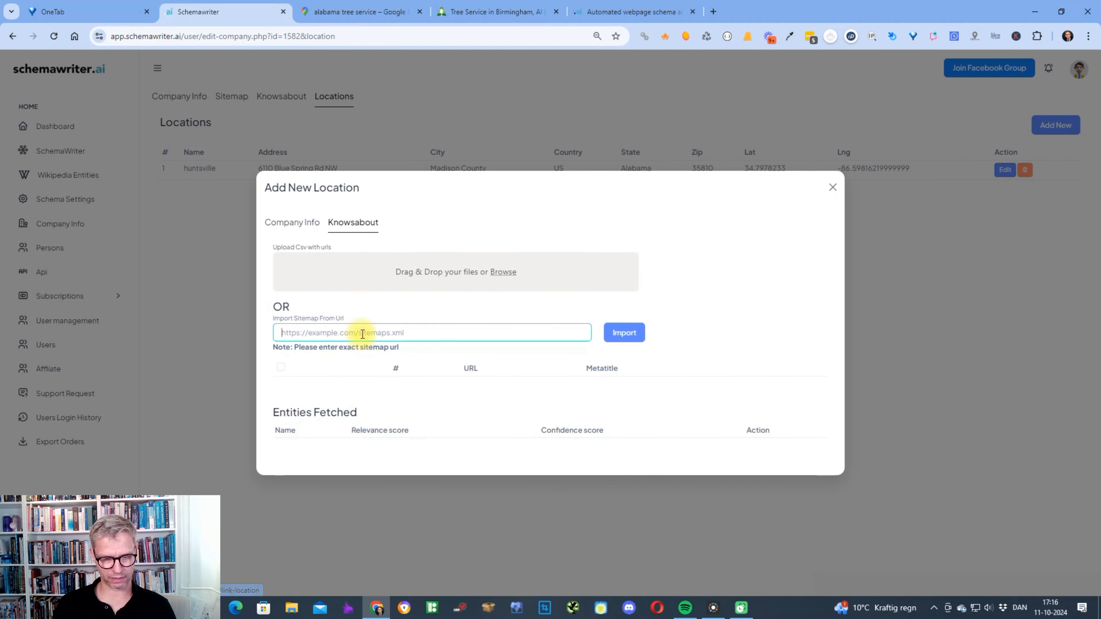
type("https://acetreebham.com/sitemap_index.xml")
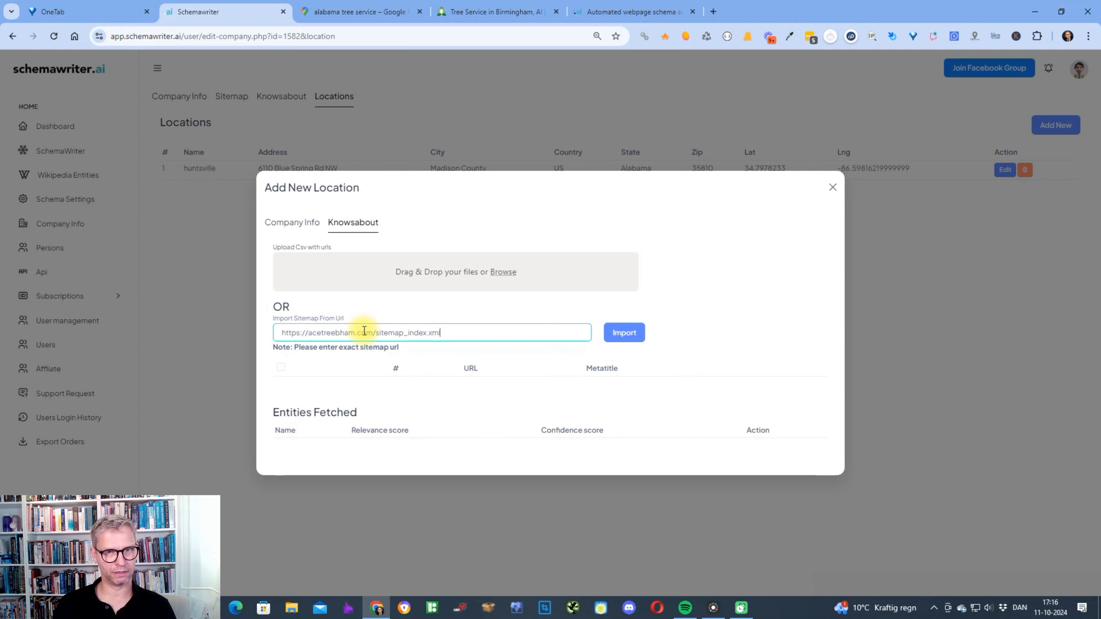
left_click(632, 337)
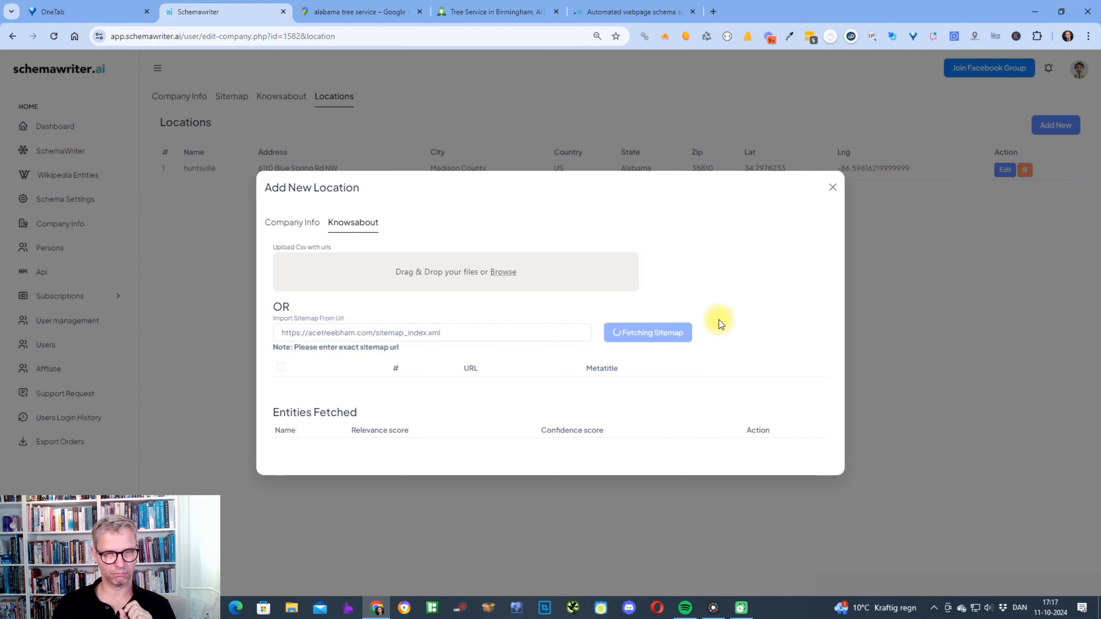
scroll(599, 328, "down", 5)
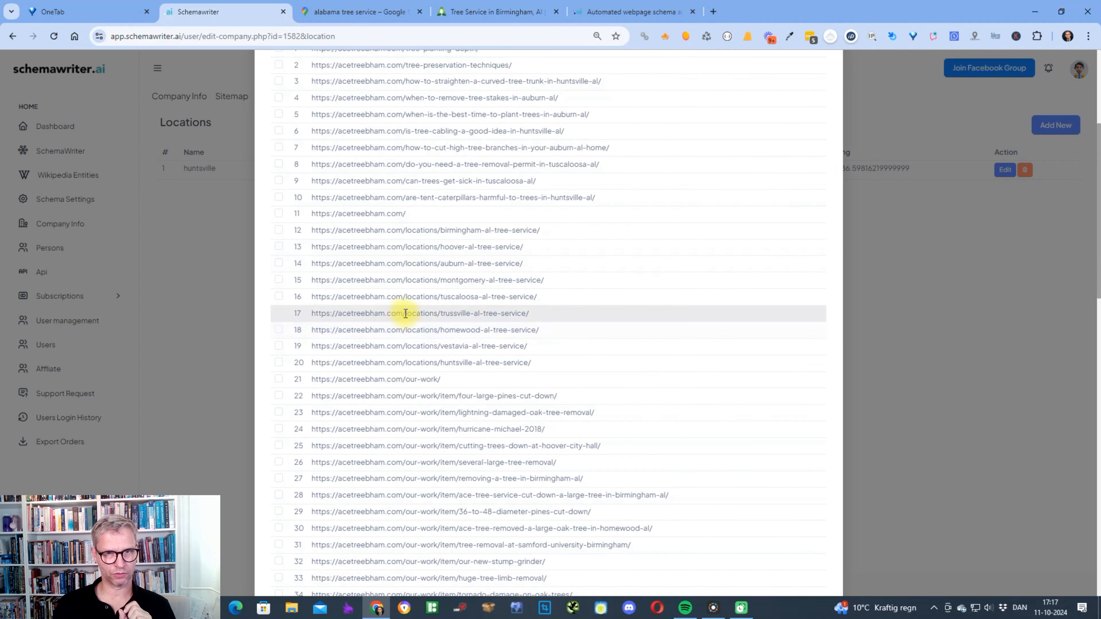
left_click(279, 362)
scroll(607, 395, "down", 20)
left_click(311, 480)
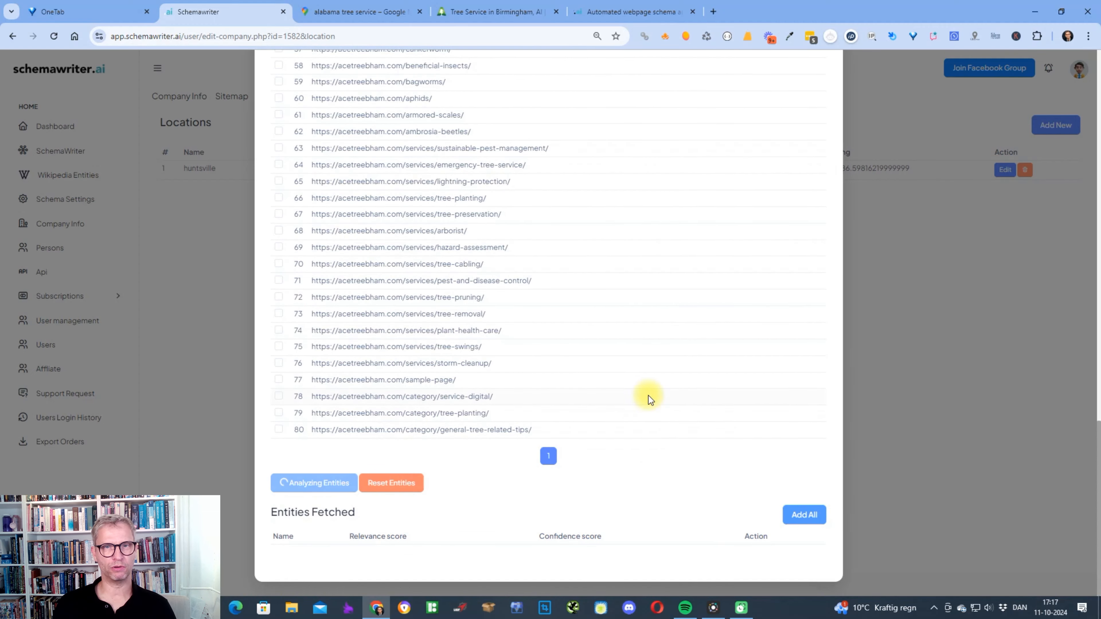
Look over the entities fetched from the Huntsville page and add all of them to the location
scroll(649, 394, "up", 15)
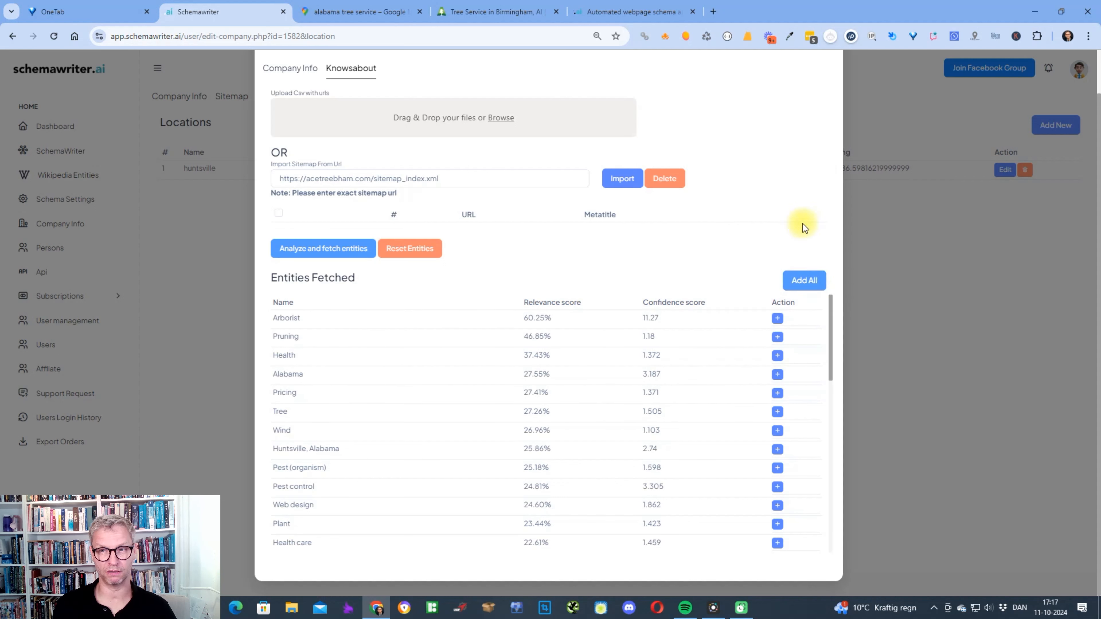
scroll(612, 378, "down", 5)
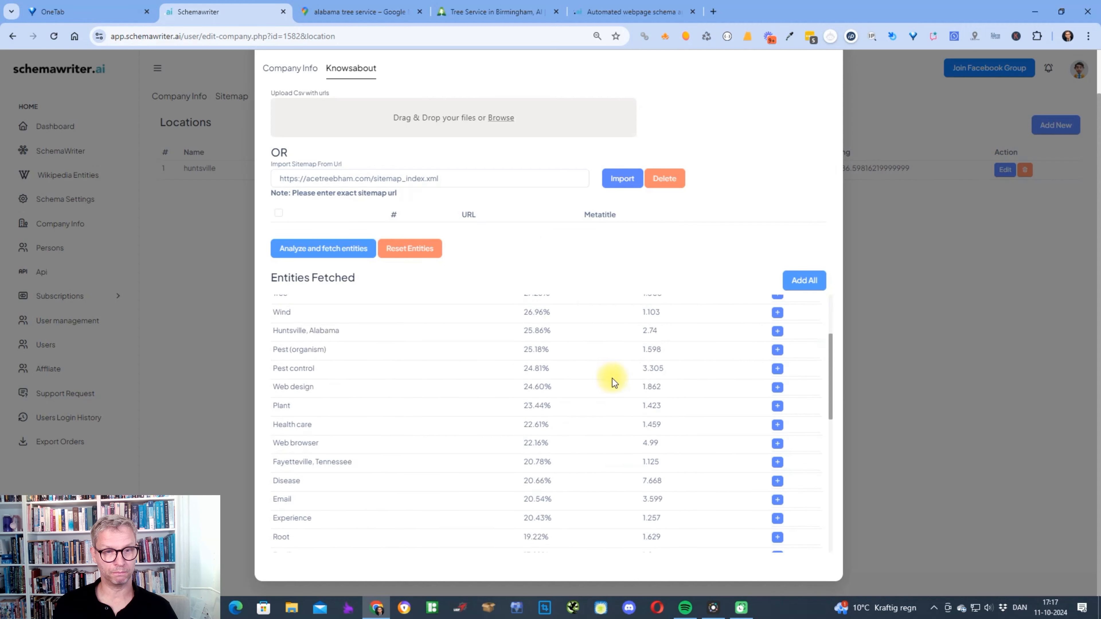
scroll(612, 379, "up", 5)
left_click(815, 280)
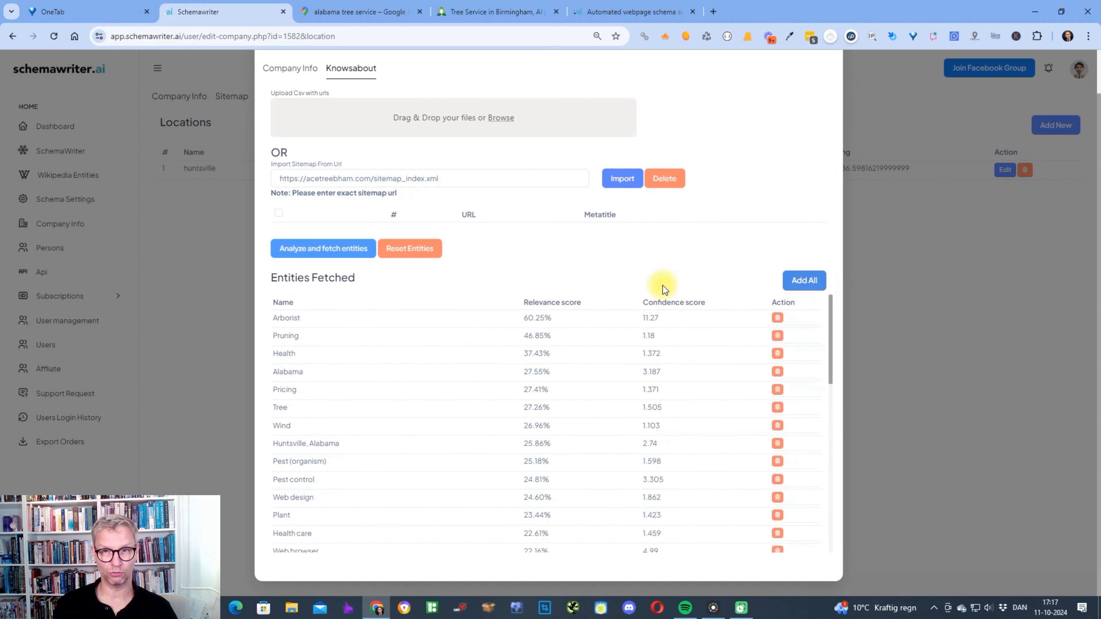
Review the huntsville location's generated local schema, examining its containsPlace entries and knowsAbout entities
left_click(299, 71)
scroll(730, 306, "down", 8)
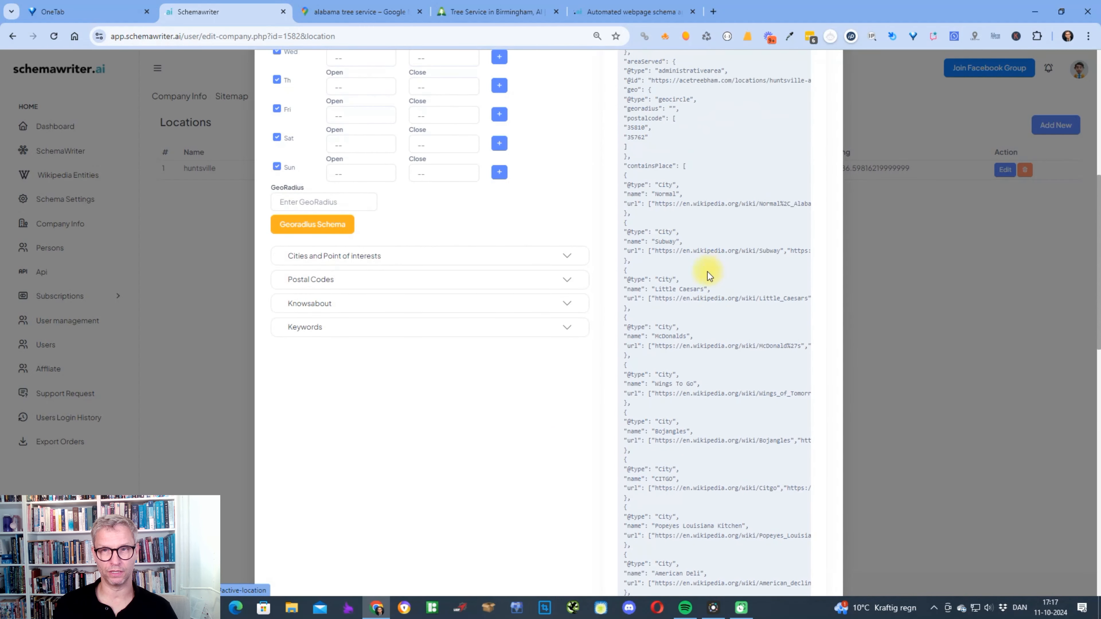
left_click_drag(649, 170, 718, 504)
scroll(721, 438, "down", 5)
scroll(721, 437, "down", 5)
scroll(720, 406, "down", 5)
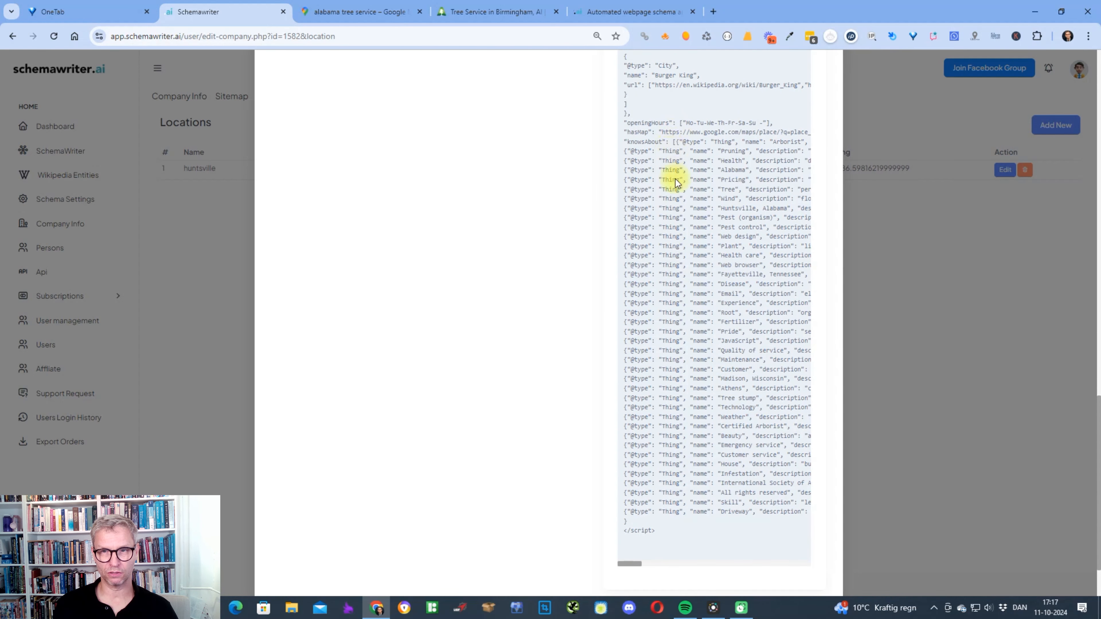
left_click_drag(676, 182, 712, 504)
scroll(749, 449, "up", 15)
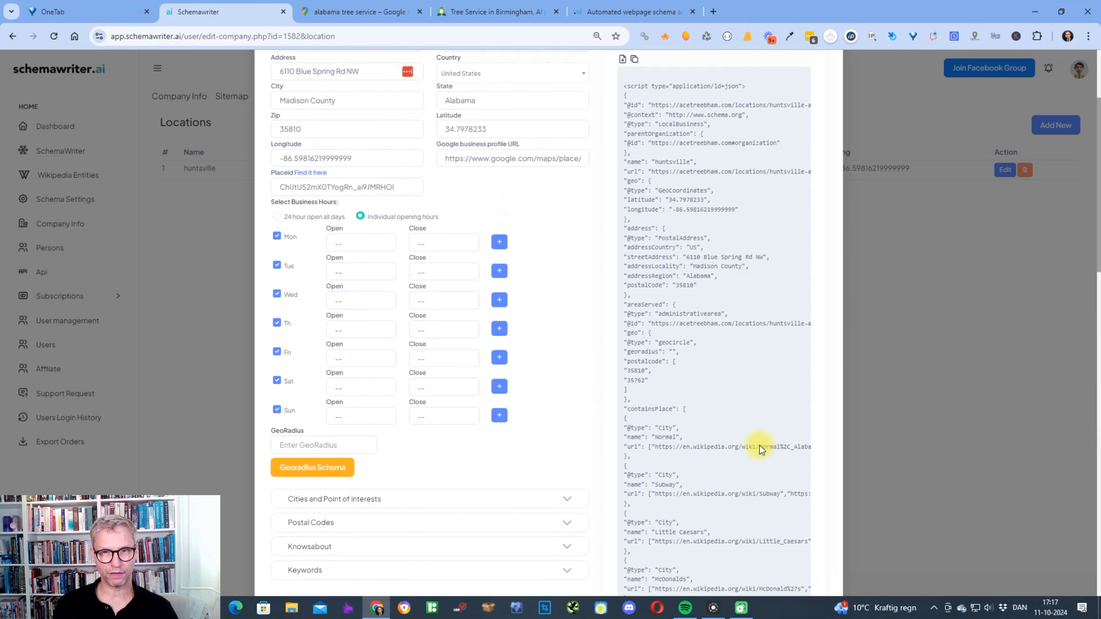
scroll(756, 446, "down", 5)
Expand the huntsville location's Knowsabout list and delete the Web browser and All rights reserved entities
left_click(570, 303)
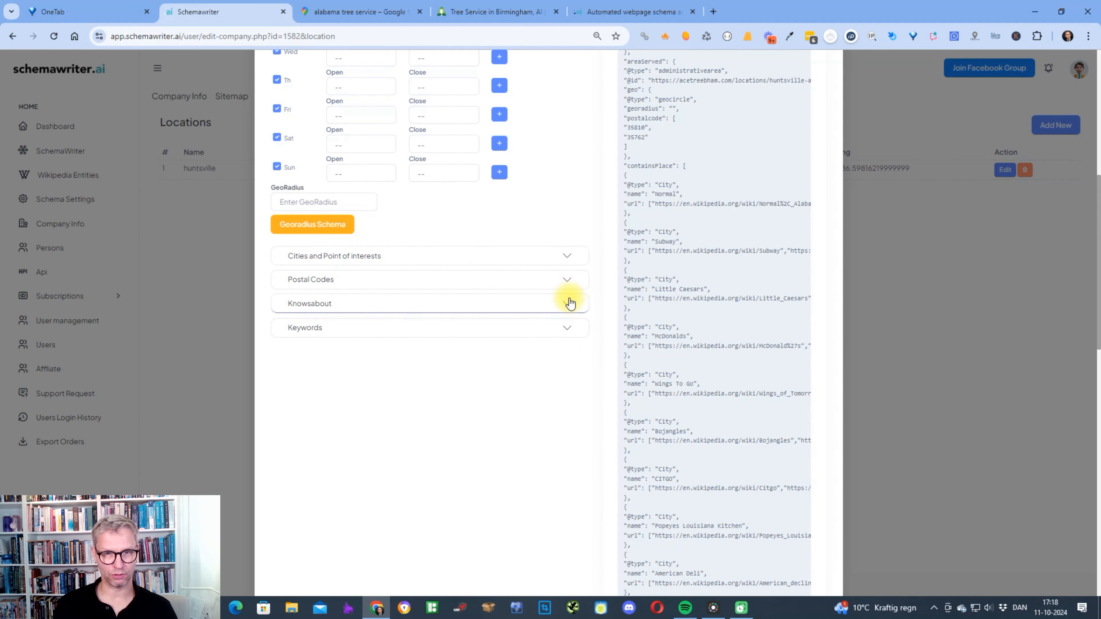
scroll(563, 296, "down", 10)
scroll(547, 296, "down", 1)
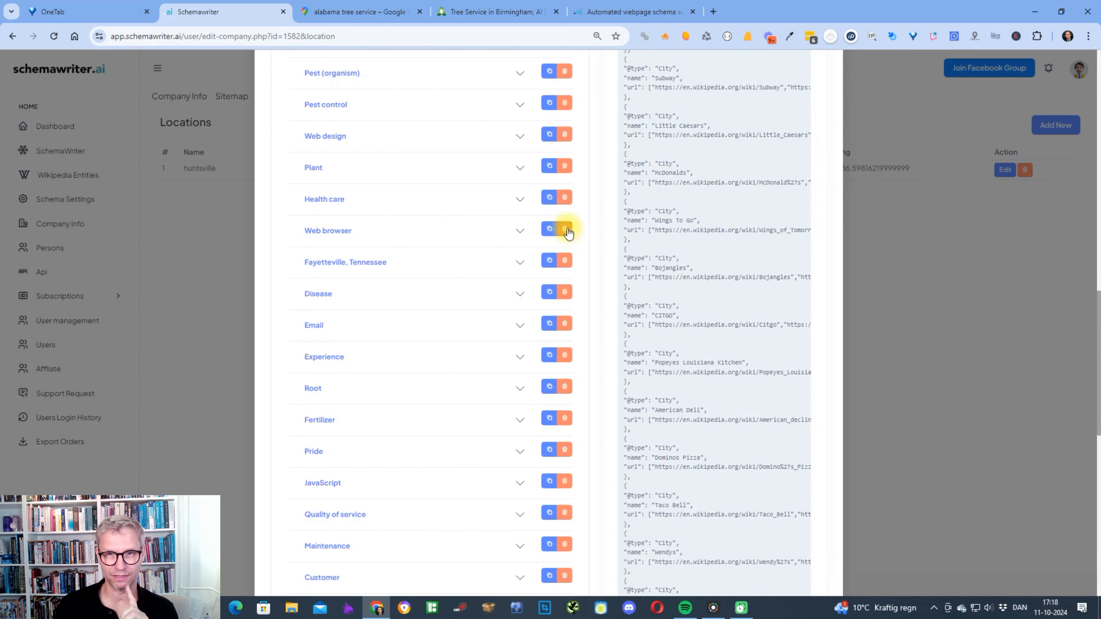
left_click(566, 230)
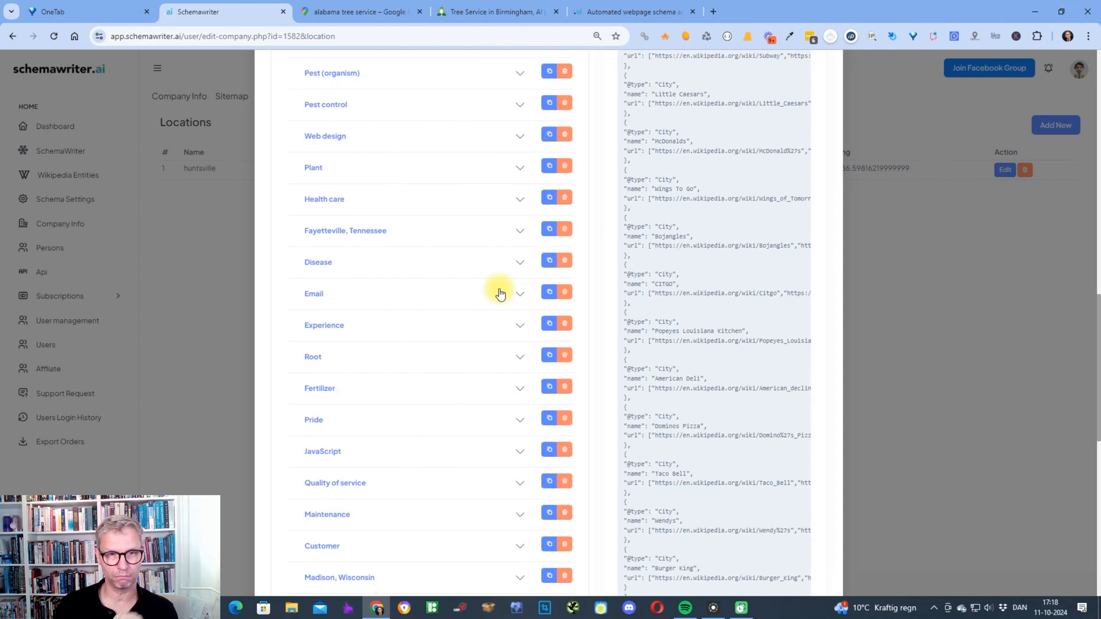
scroll(597, 374, "down", 5)
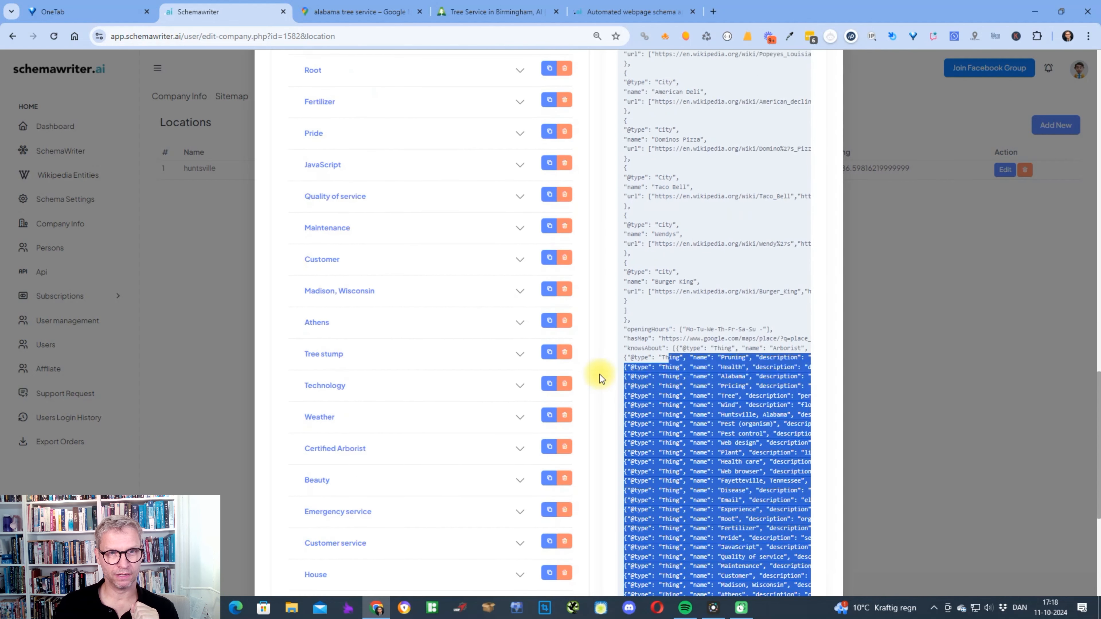
scroll(537, 367, "down", 4)
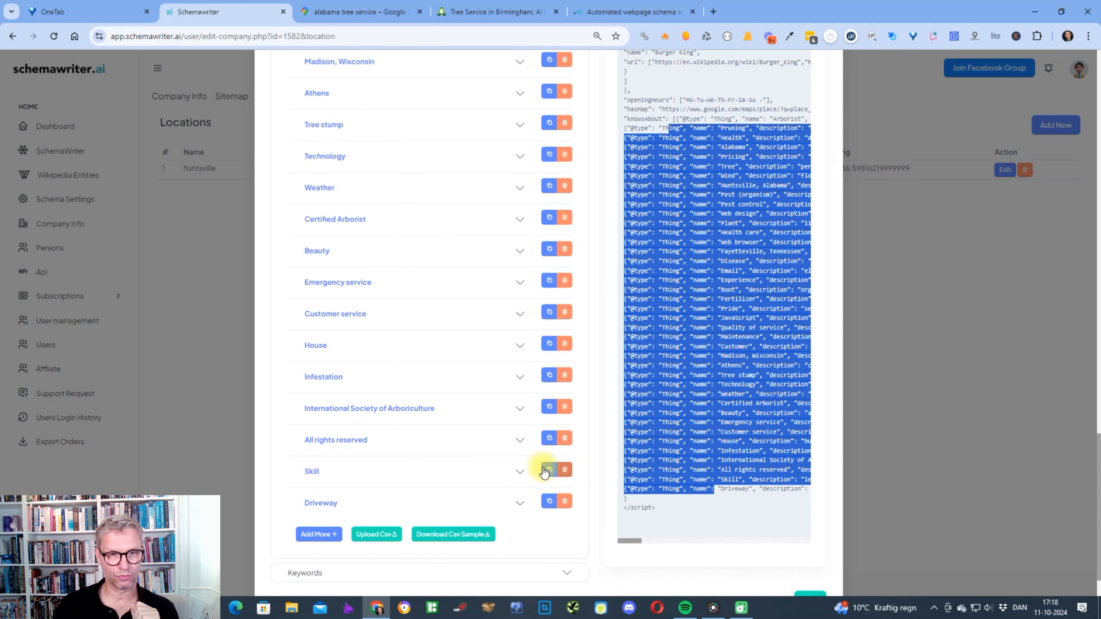
left_click(565, 439)
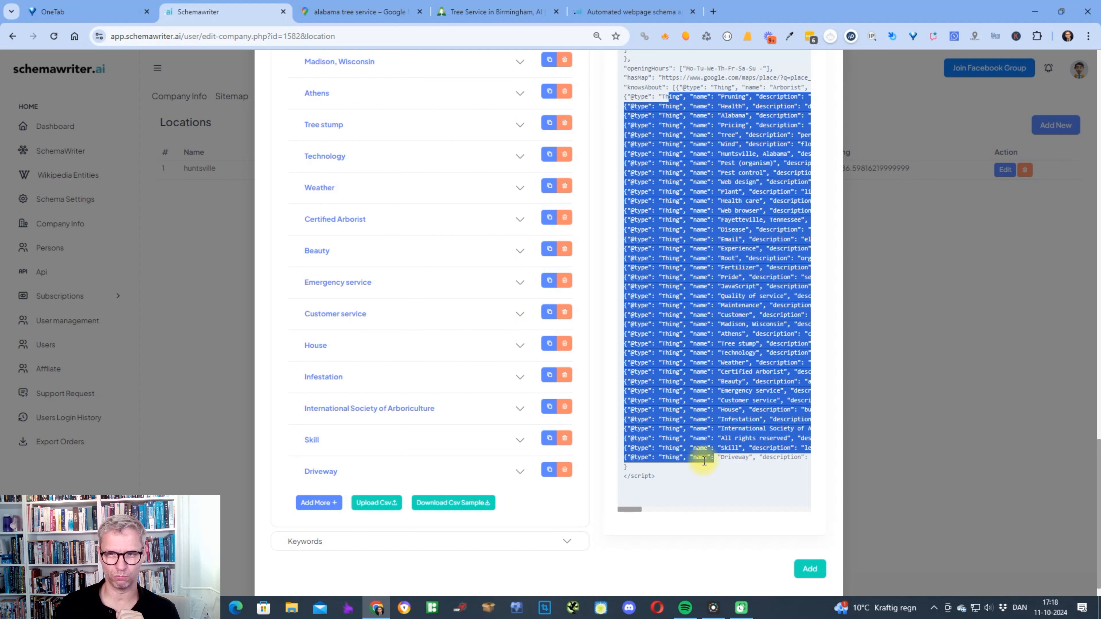
left_click(739, 474)
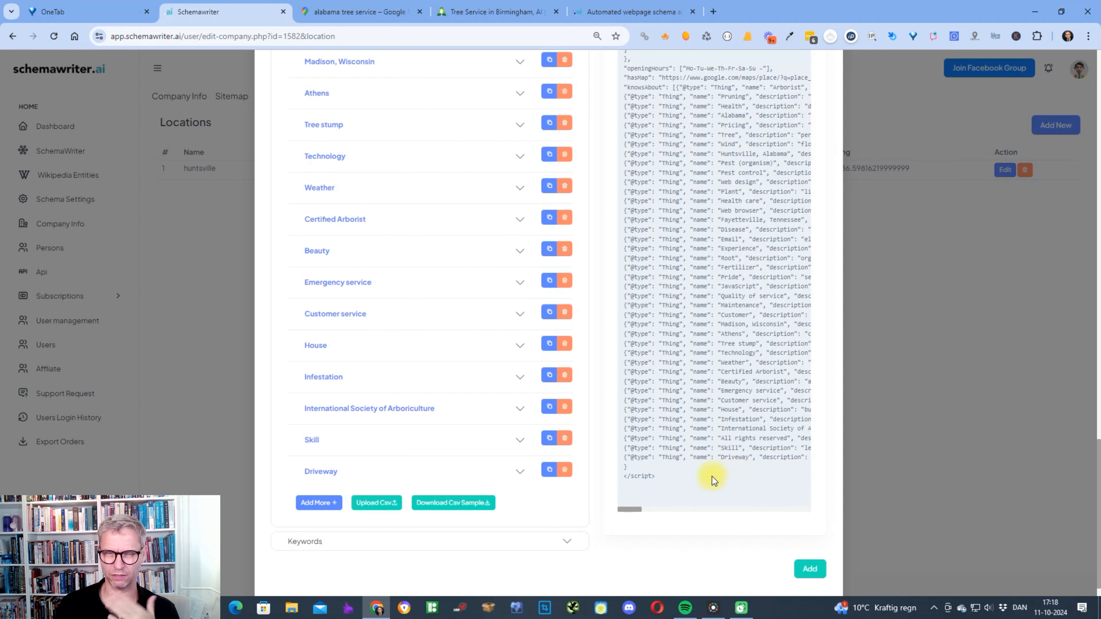
Delete the Technology, Athens and Madison, Wisconsin entities from the Knowsabout list, checking the Madison details before removing it
scroll(442, 428, "up", 2)
scroll(442, 428, "up", 1)
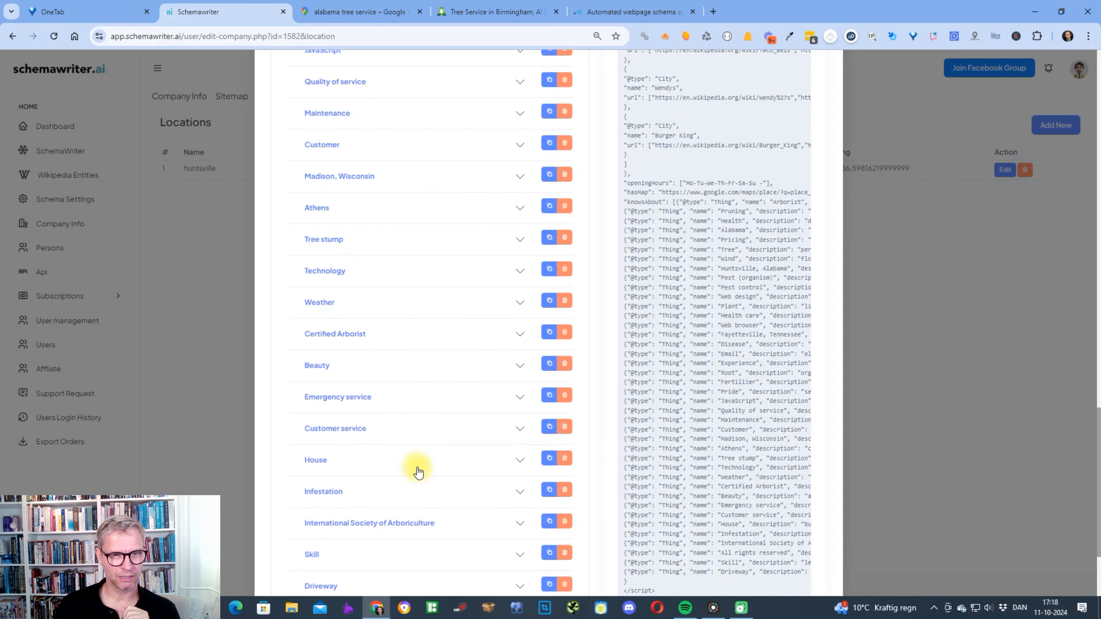
scroll(400, 424, "up", 3)
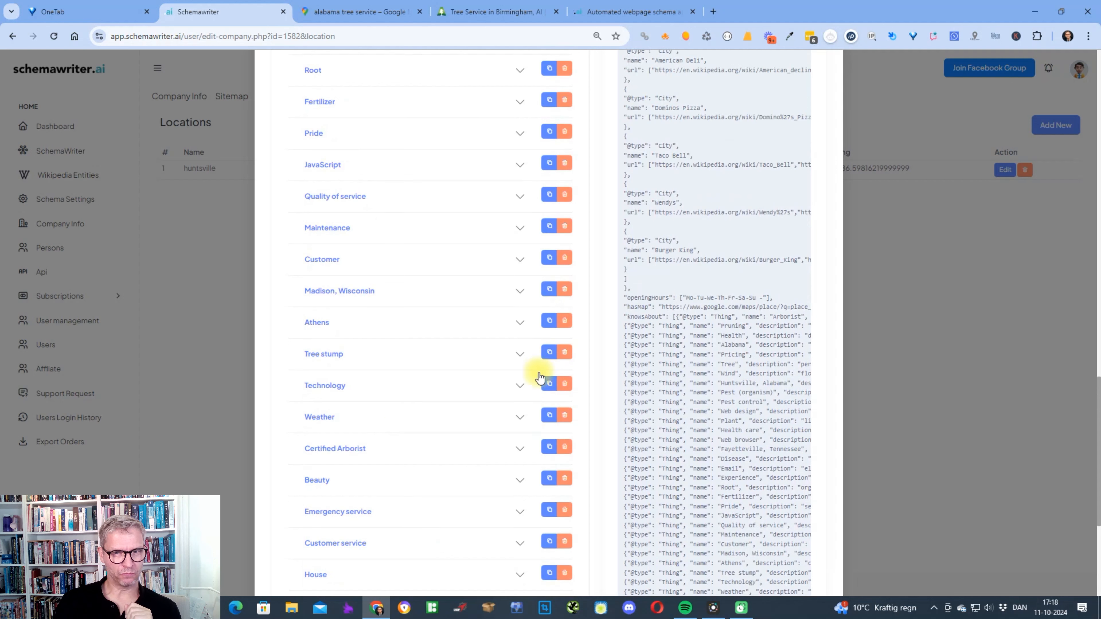
left_click(565, 384)
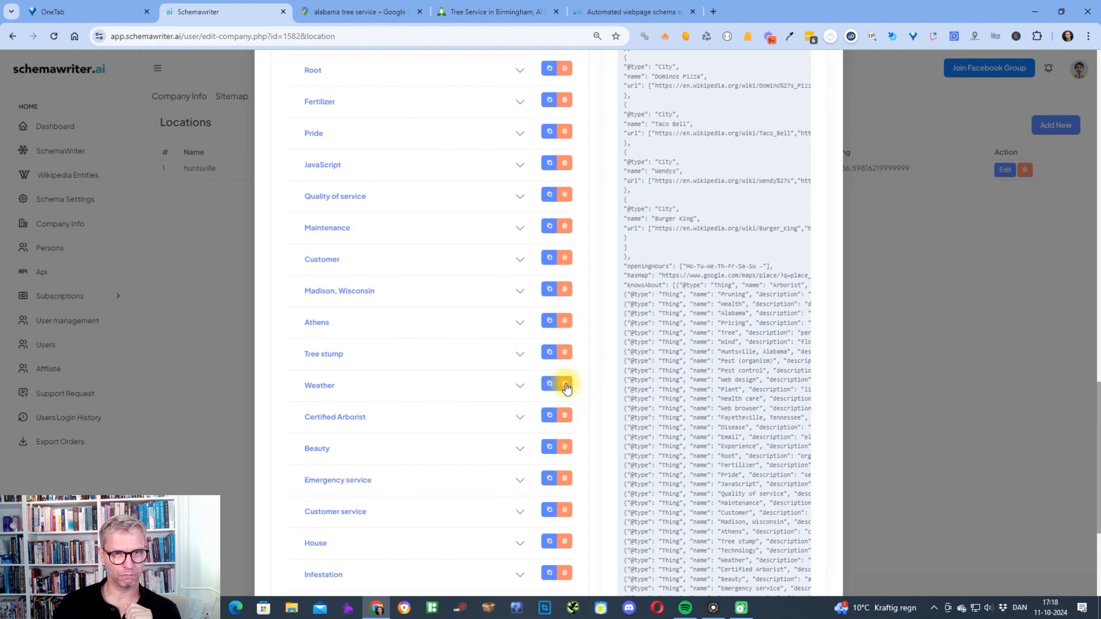
left_click(564, 320)
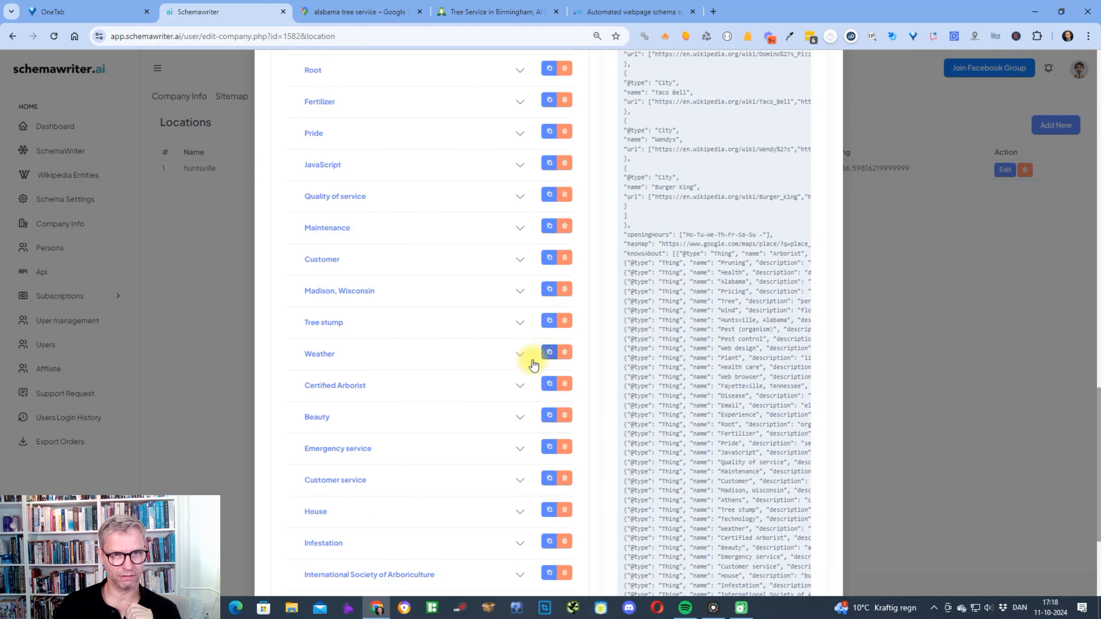
left_click(520, 292)
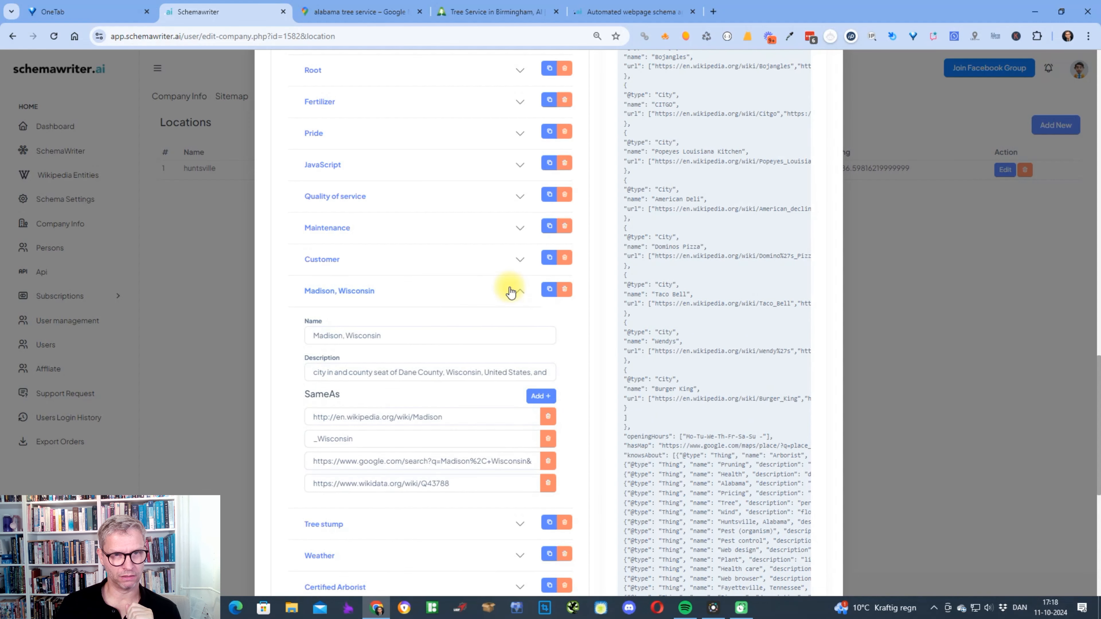
left_click(512, 291)
left_click(564, 289)
scroll(487, 401, "up", 1)
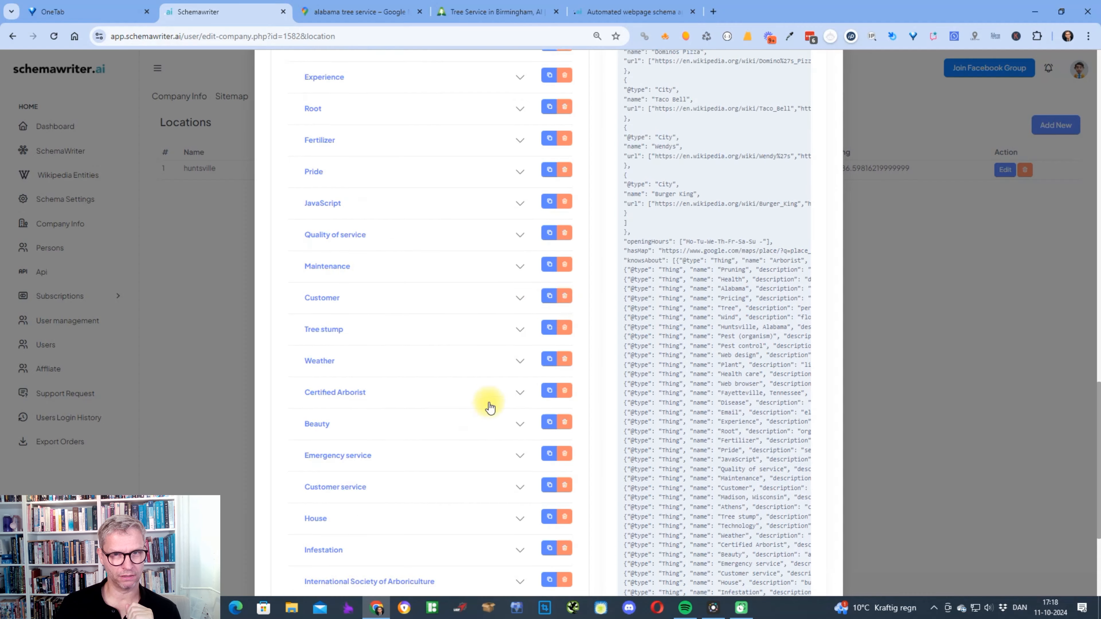
Delete the Customer, Maintenance, Quality of service, JavaScript and Pride entities from the Knowsabout list
scroll(490, 407, "up", 1)
left_click(564, 316)
left_click(564, 284)
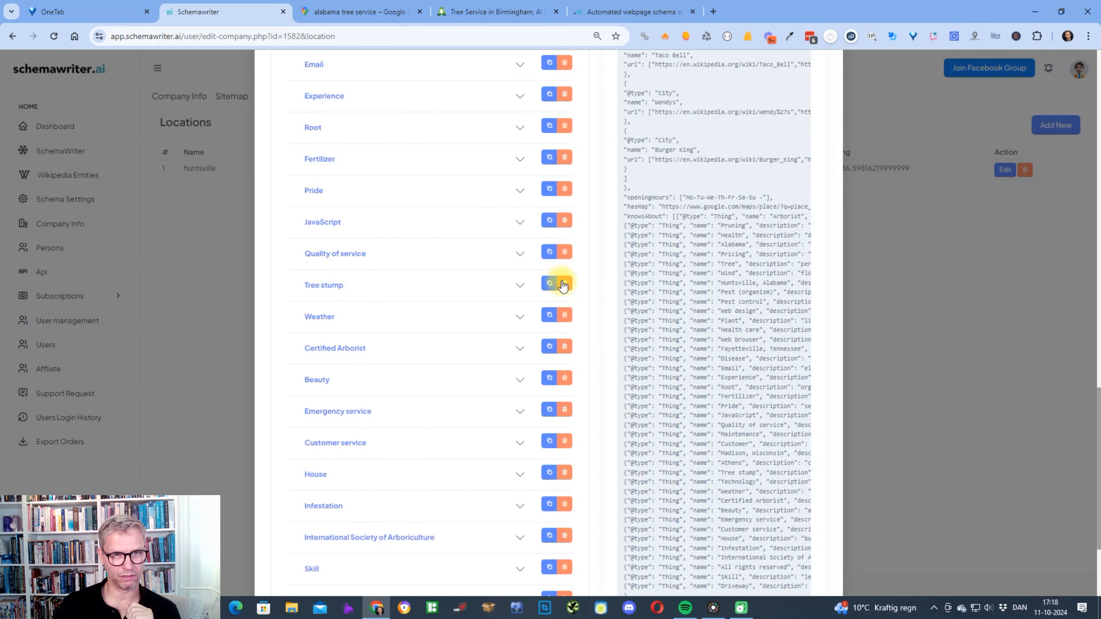
scroll(557, 382, "up", 4)
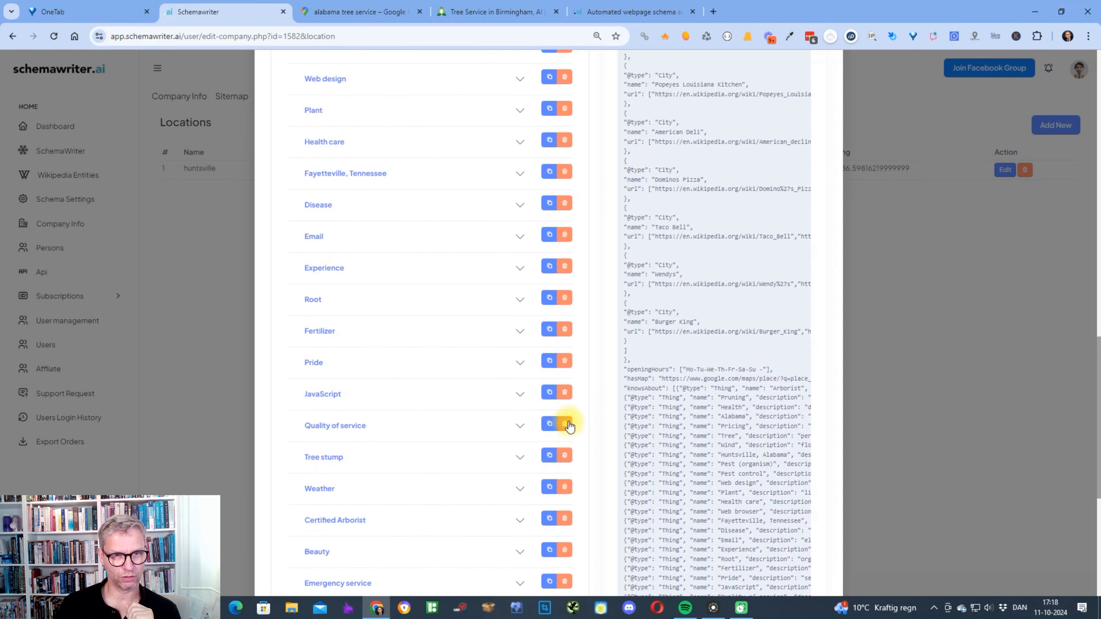
left_click(564, 426)
left_click(564, 393)
left_click(564, 360)
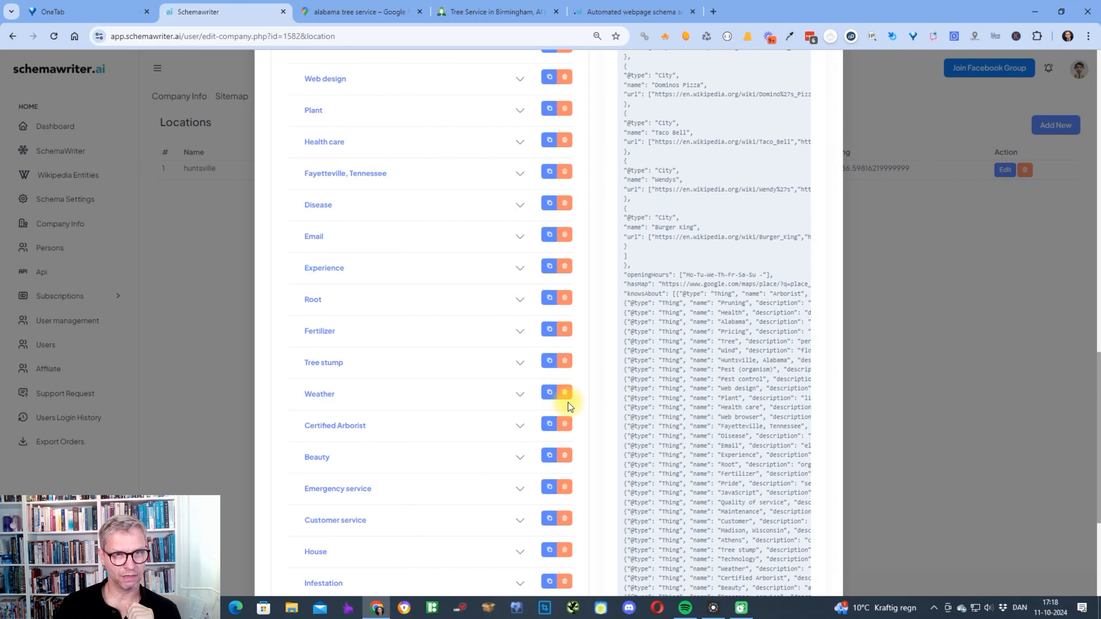
Delete the Email, Fayetteville, Tennessee, Pricing and Health entities from the Knowsabout list and save the location
scroll(568, 402, "up", 1)
left_click(564, 291)
scroll(562, 334, "up", 5)
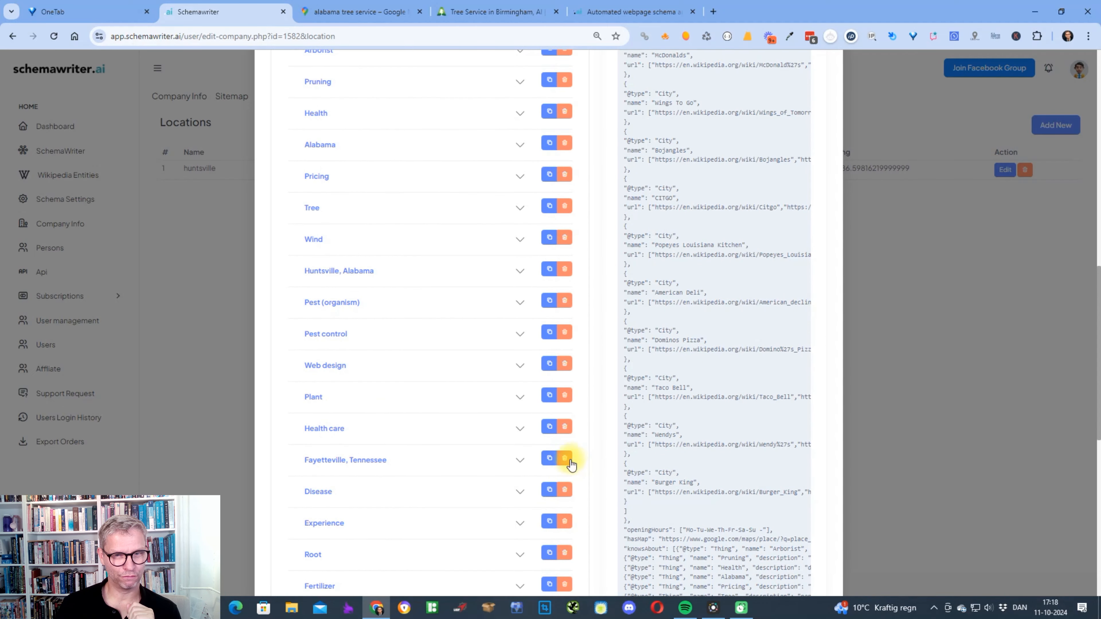
left_click(565, 460)
scroll(520, 430, "up", 4)
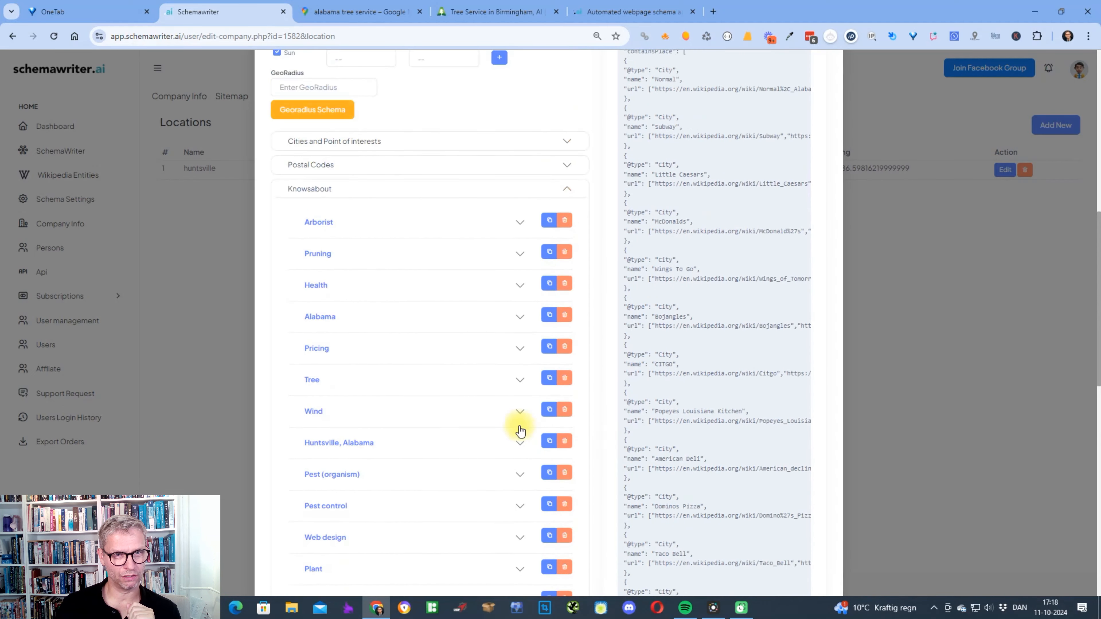
left_click(565, 347)
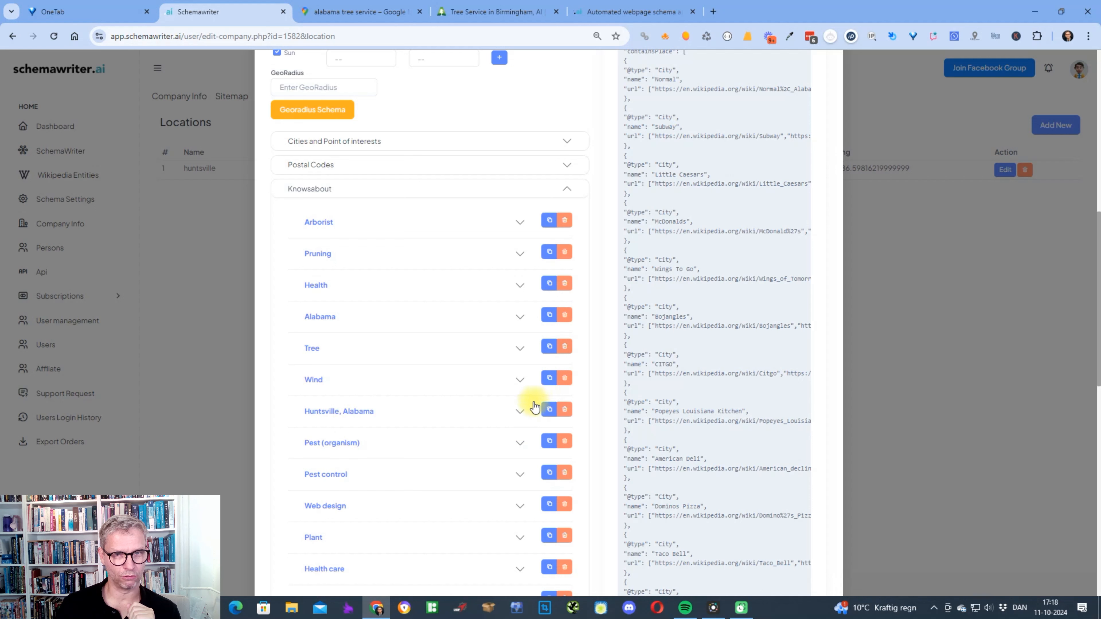
left_click(567, 286)
scroll(557, 294, "down", 15)
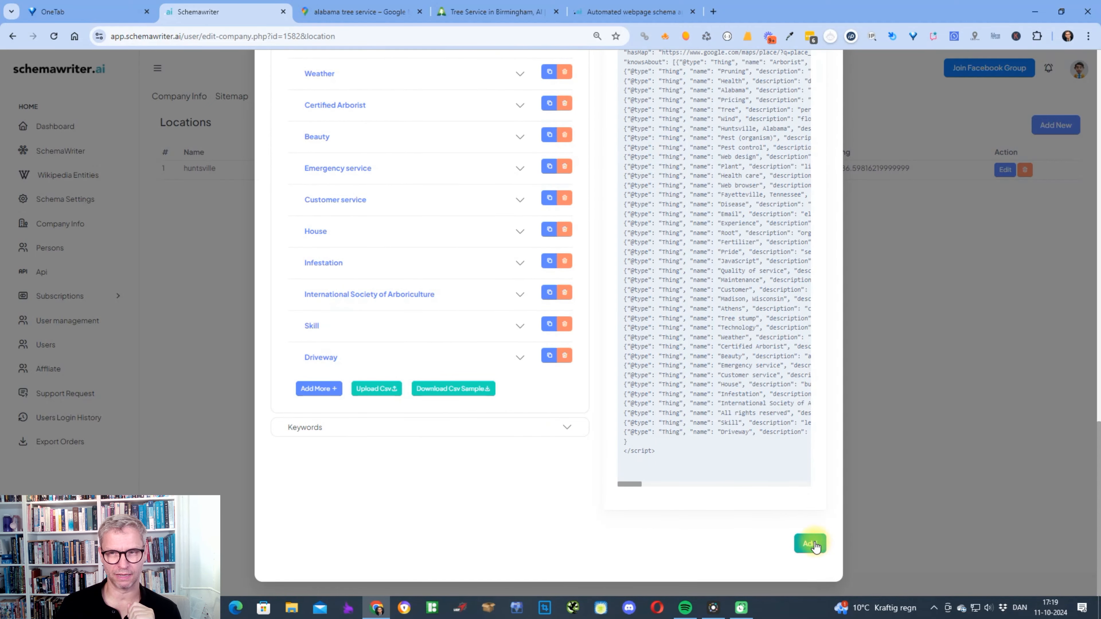
left_click(810, 544)
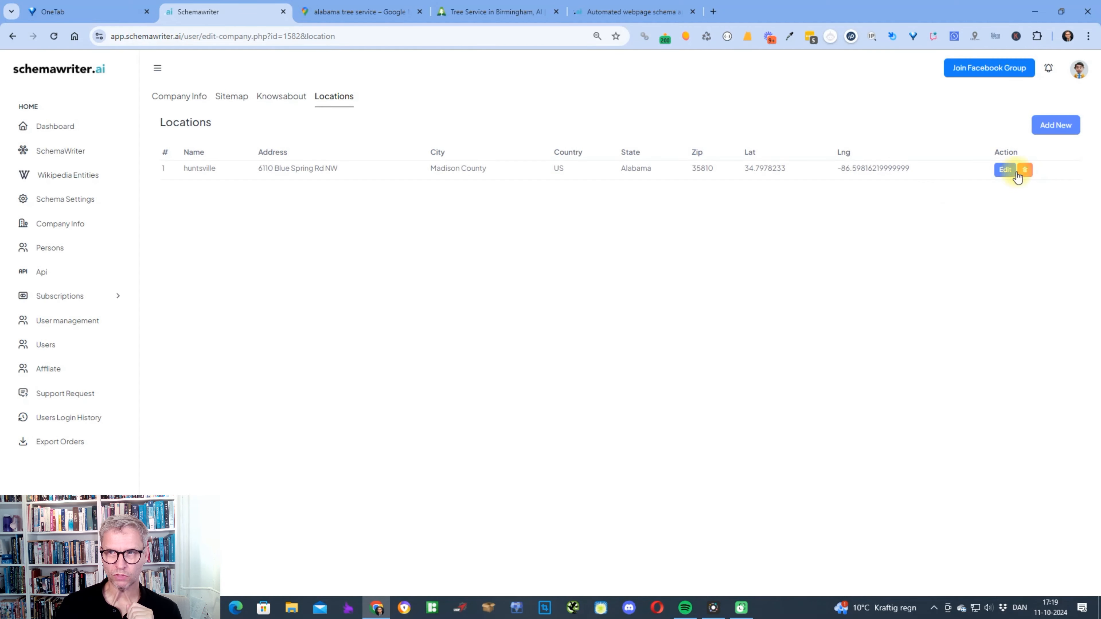
Reopen the huntsville location, review the knowsAbout entities in its local schema, and close the location form
left_click(1003, 170)
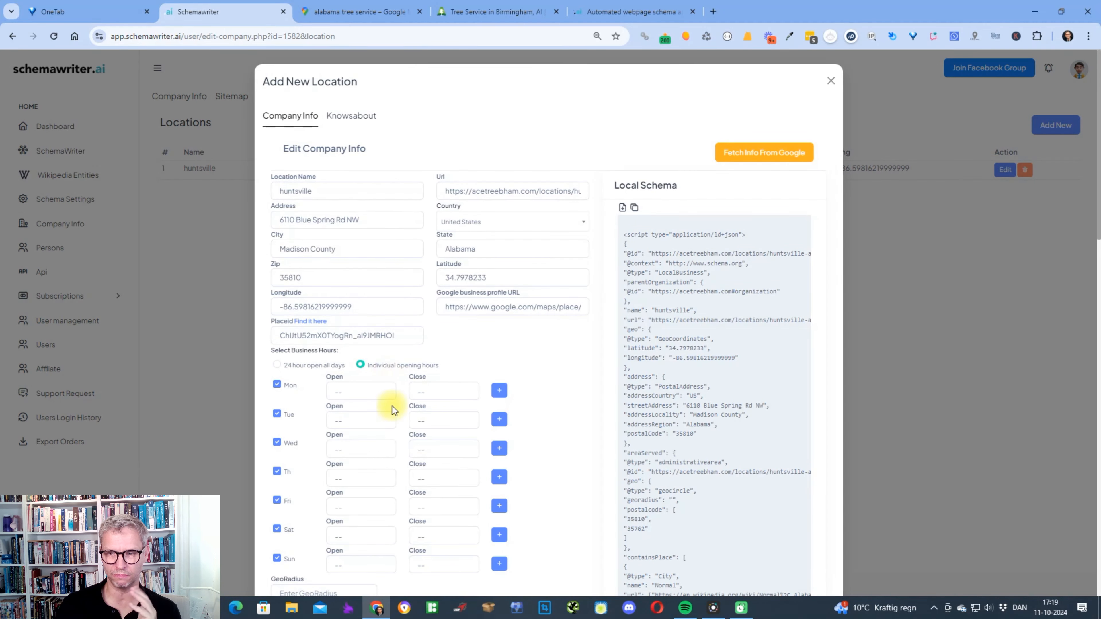
scroll(370, 437, "down", 6)
scroll(613, 446, "down", 10)
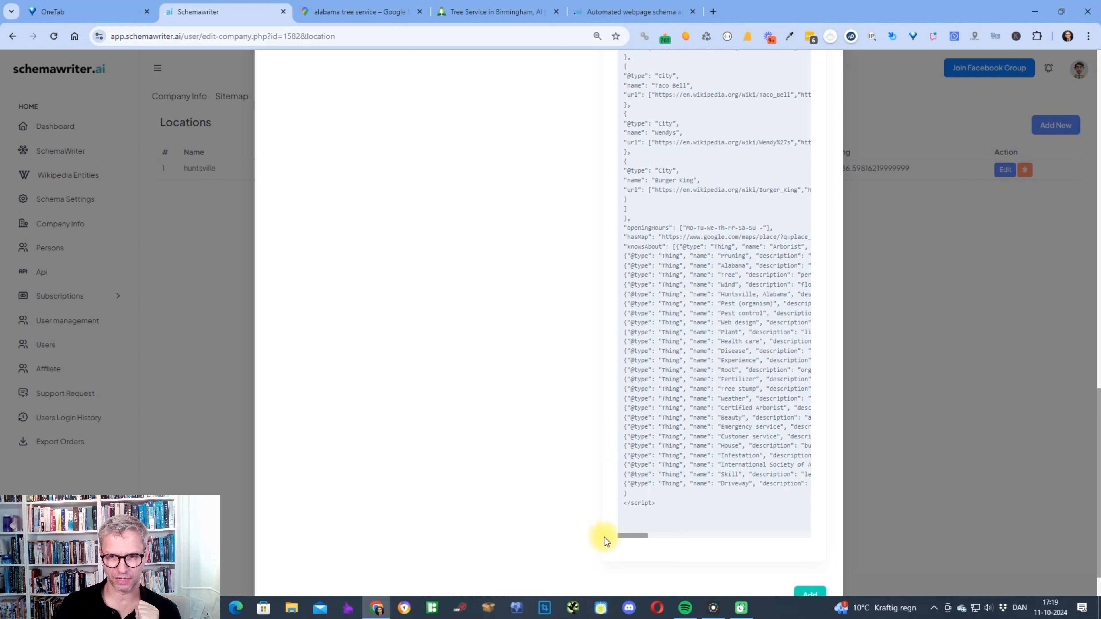
mouse_move(630, 536)
left_mouse_down()
mouse_move(764, 542)
mouse_move(624, 533)
left_mouse_up()
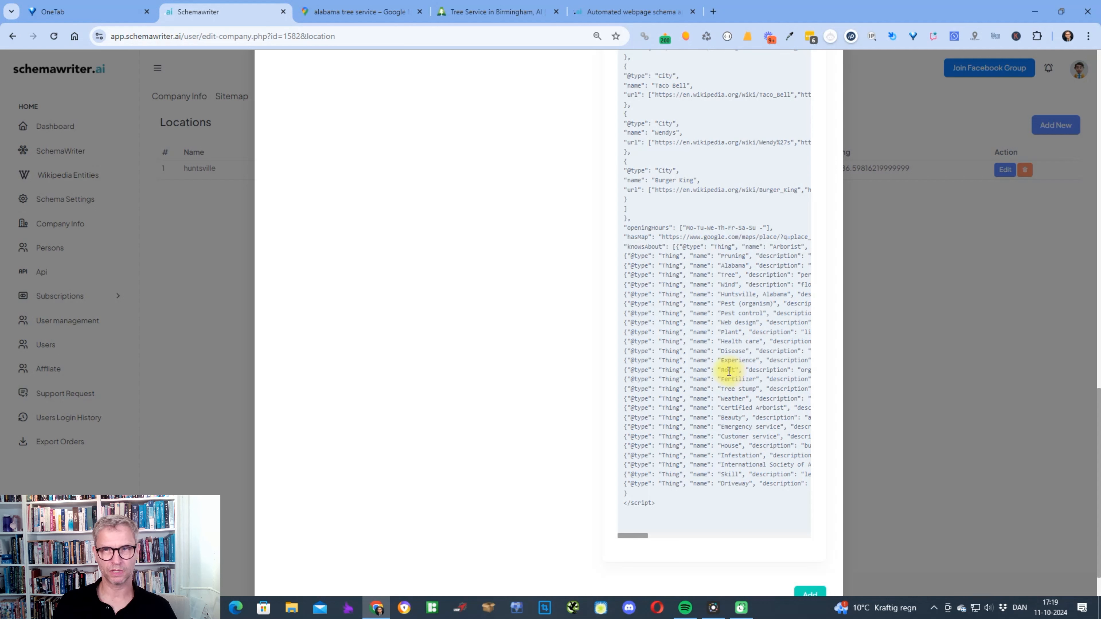
scroll(552, 282, "up", 15)
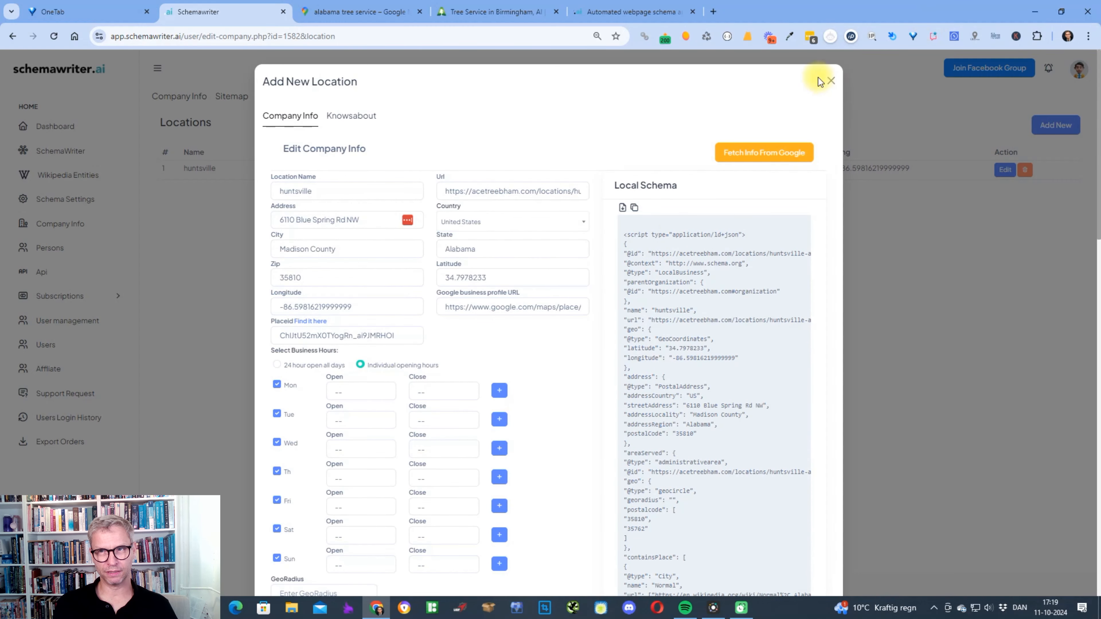
left_click(830, 81)
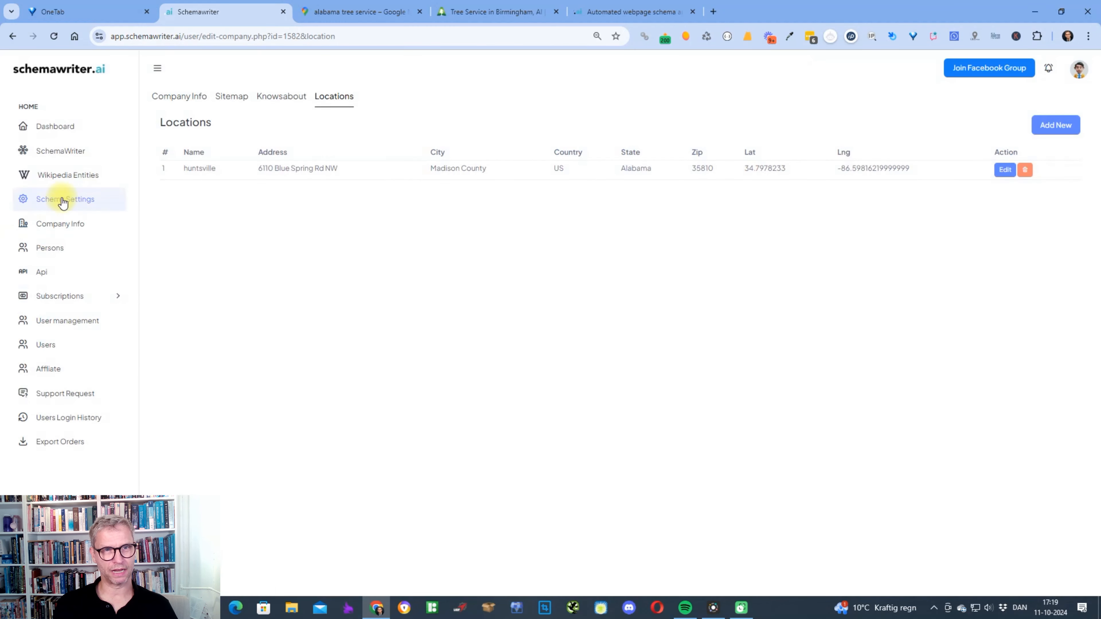
Check the location assignments of the company's sitemap pages and open the form for generating a new schema
left_click(233, 97)
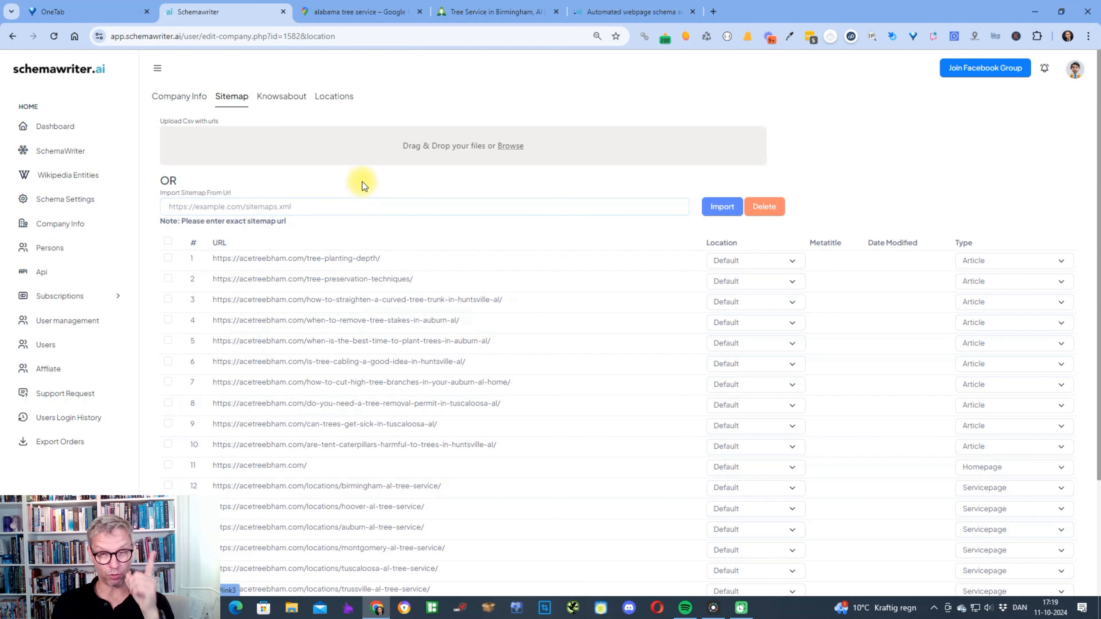
scroll(767, 358, "down", 3)
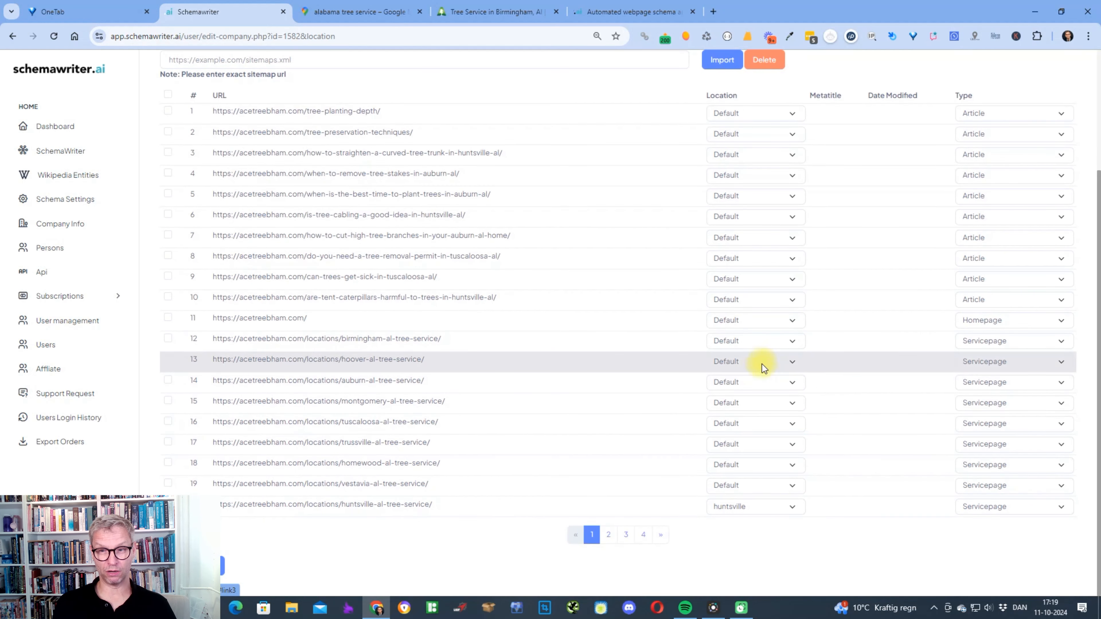
left_click(66, 154)
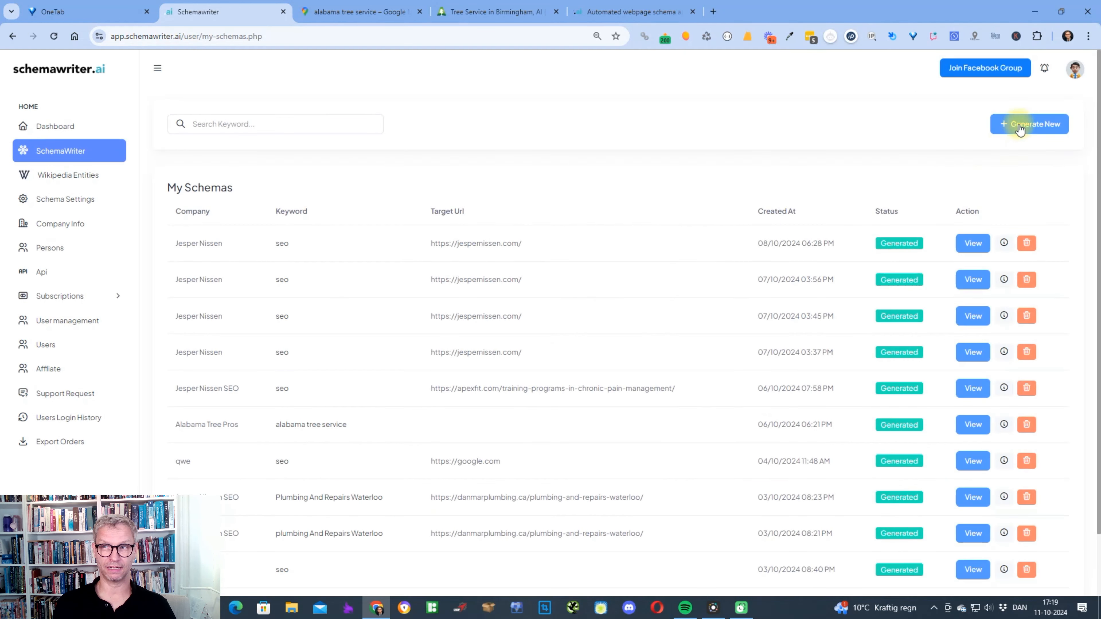
left_click(1021, 123)
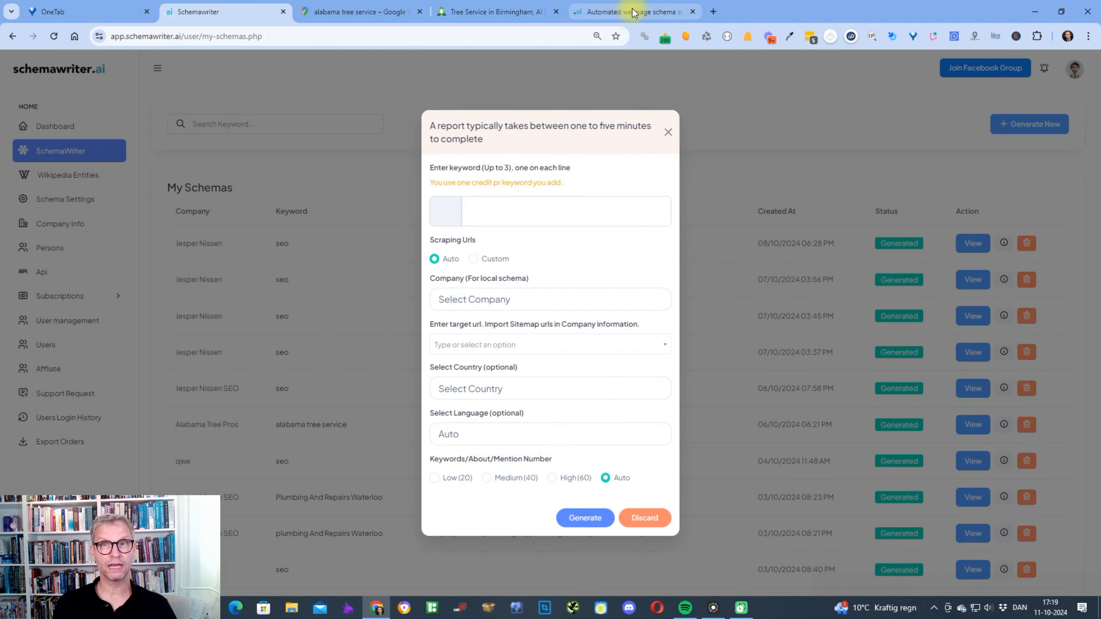
Copy the heading text "Tree Service in Huntsville" from the Huntsville location page of the ACE Tree Service website
left_click(484, 12)
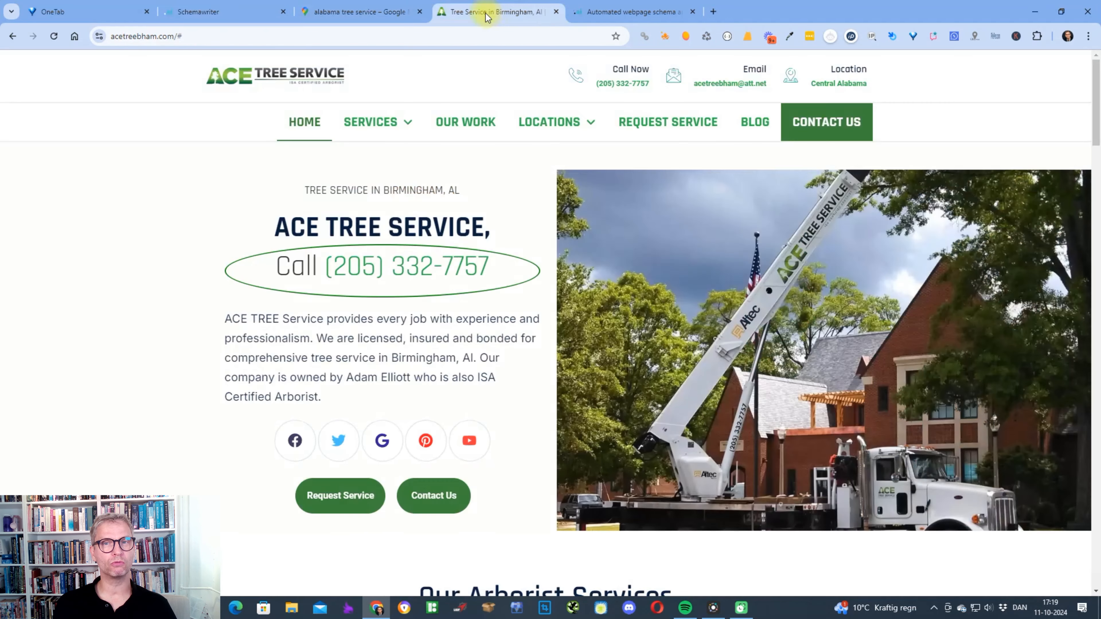
mouse_move(560, 134)
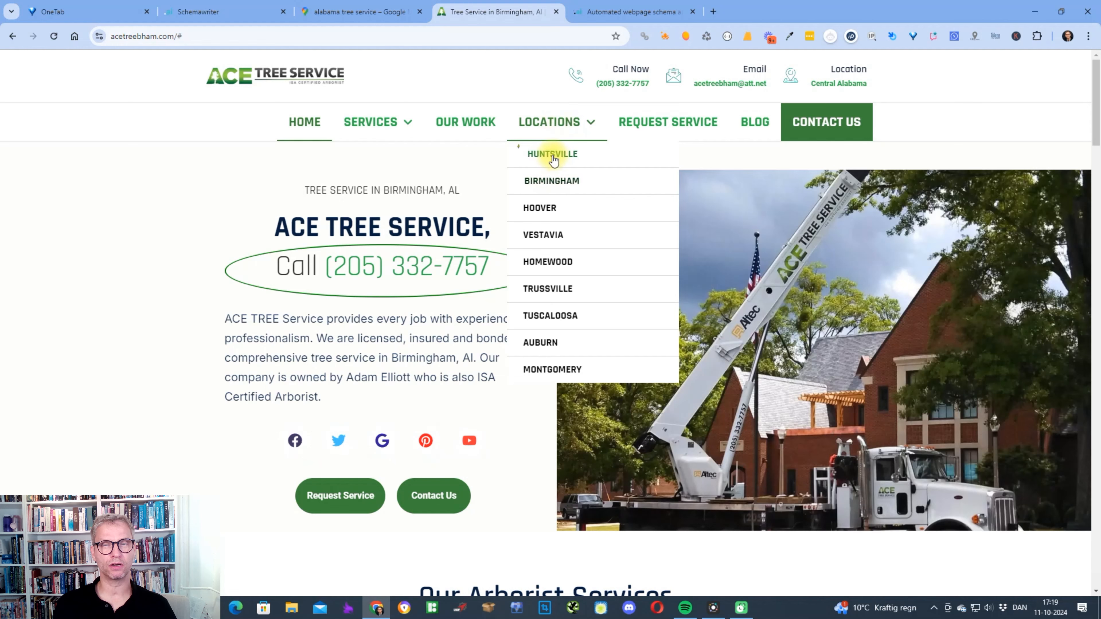
left_click(551, 154)
scroll(648, 205, "down", 5)
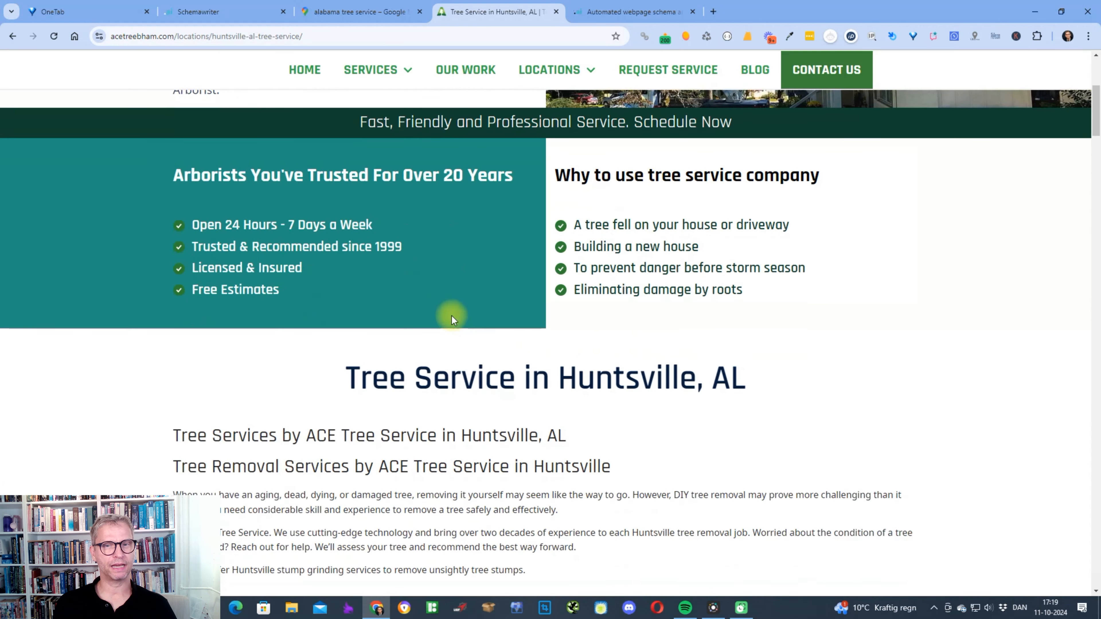
left_click_drag(346, 378, 688, 378)
right_click(642, 381)
left_click(700, 155)
Enter the copied "Tree Service in Huntsville" as the new schema's keyword and choose ACE Tree Service as the company
left_click(237, 11)
left_click(486, 205)
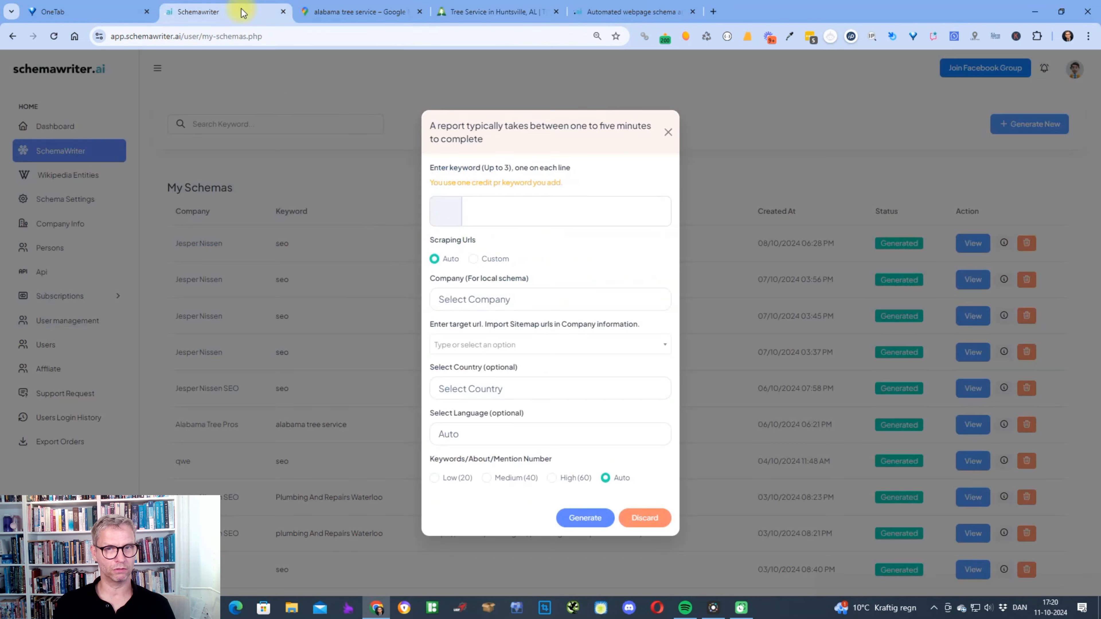
key("ctrl+v")
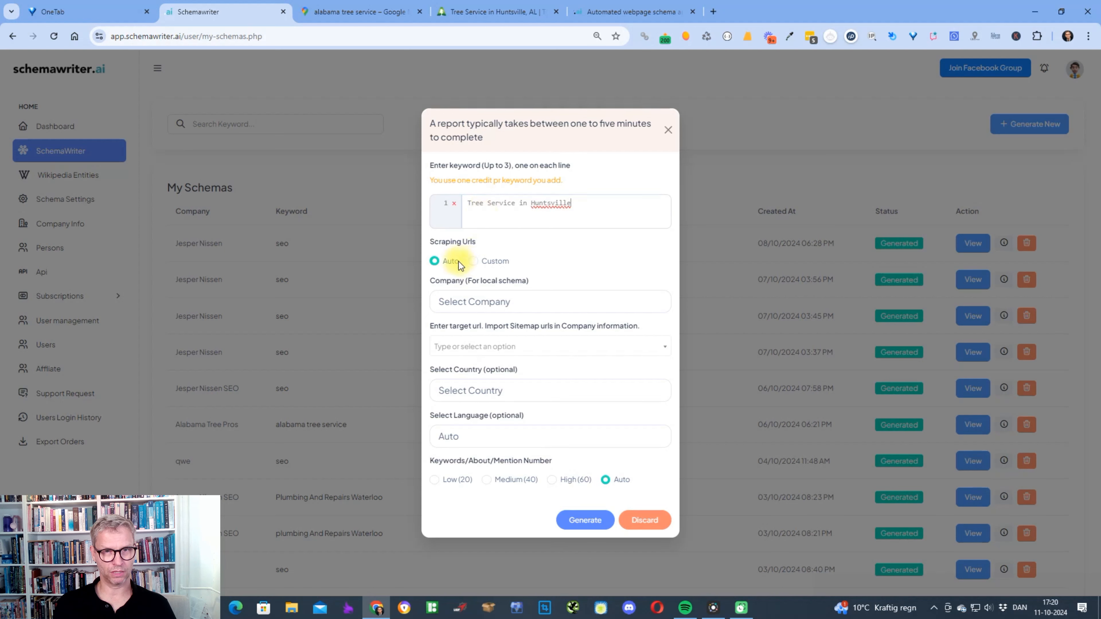
left_click(474, 302)
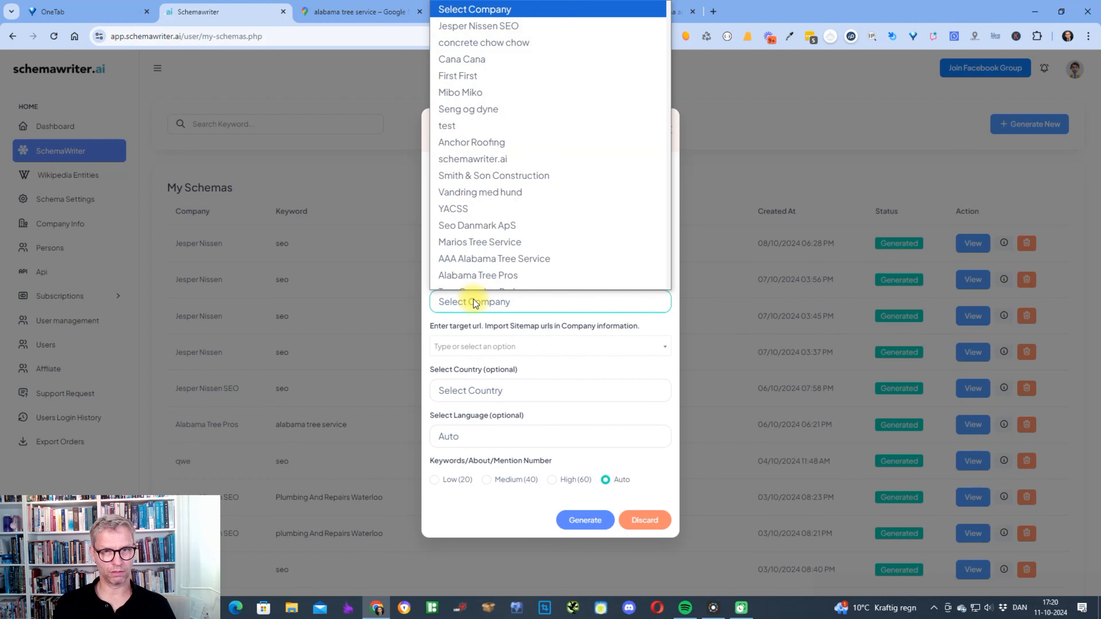
scroll(480, 286, "down", 5)
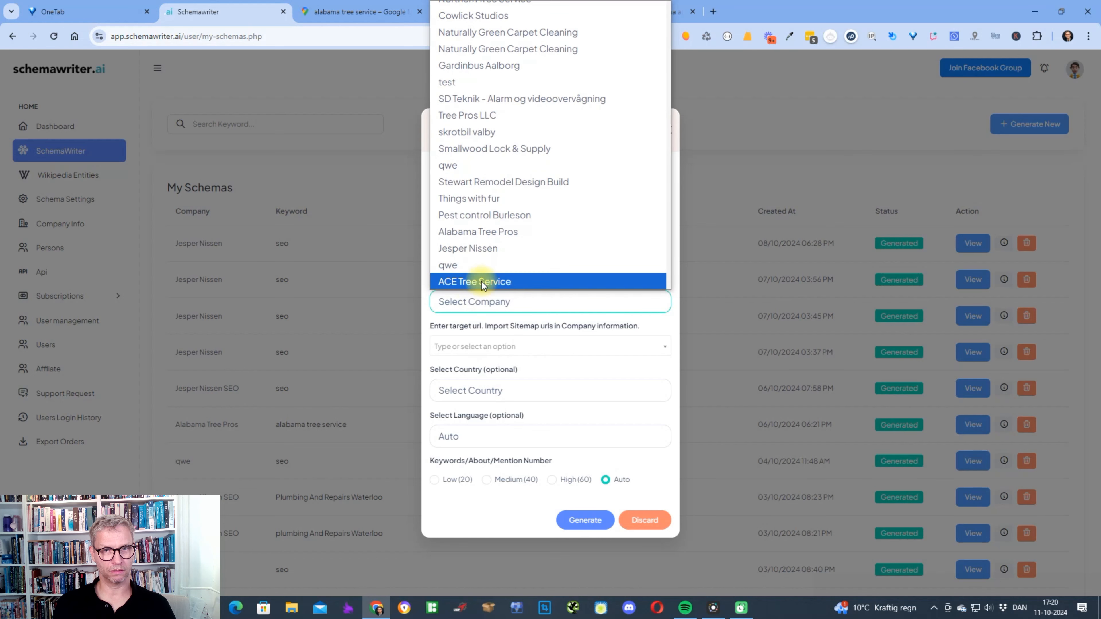
left_click(481, 281)
left_click(474, 345)
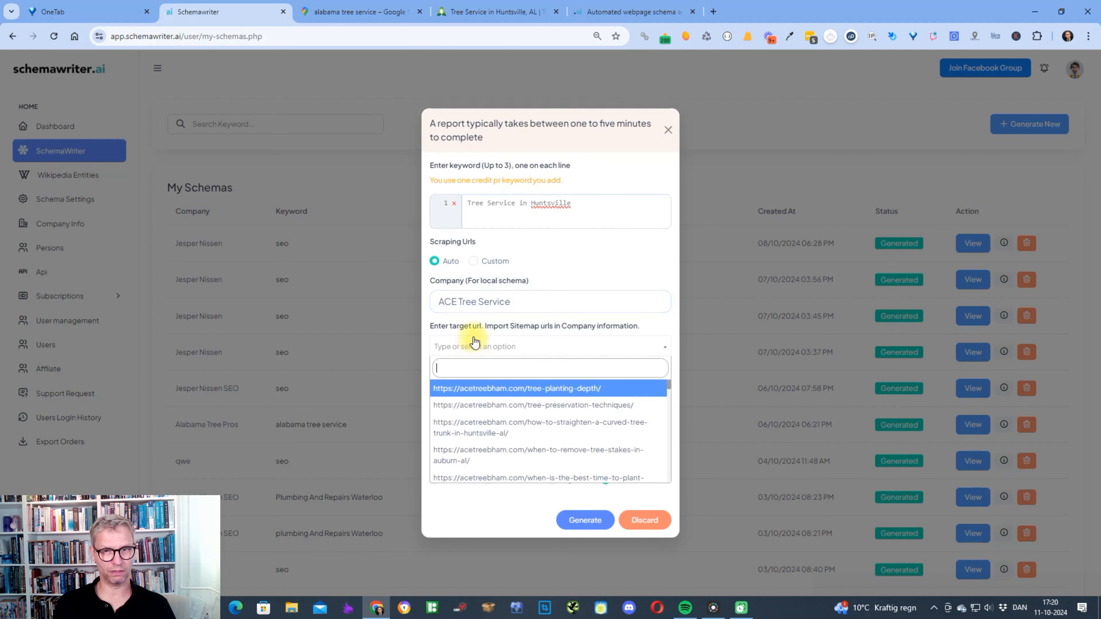
type("huntws")
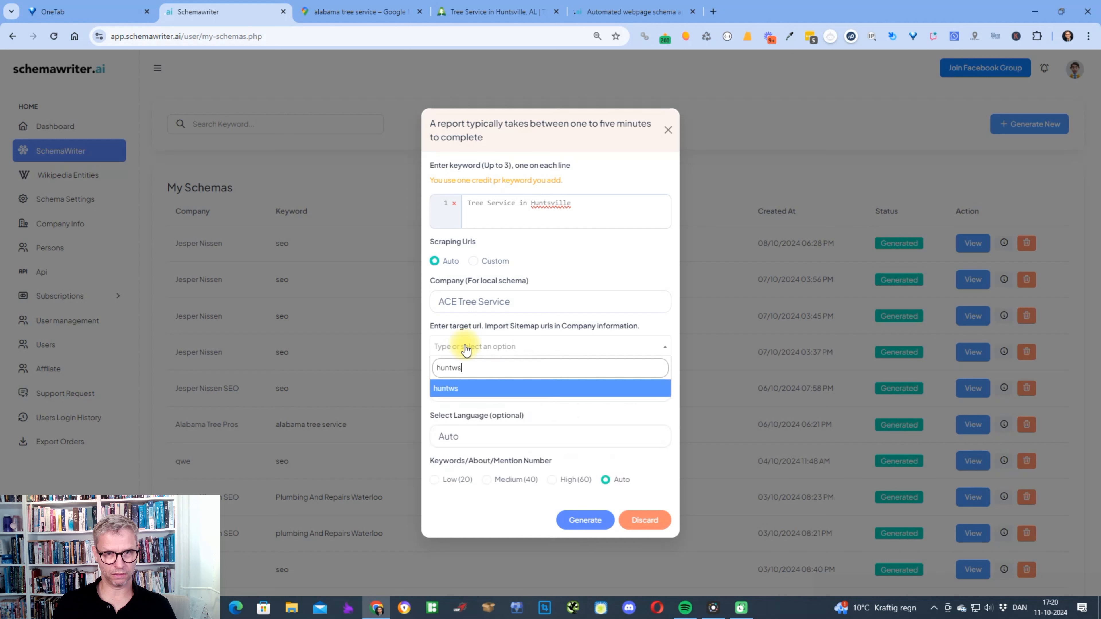
key("BackSpace")
key("BackSpace")
type("s")
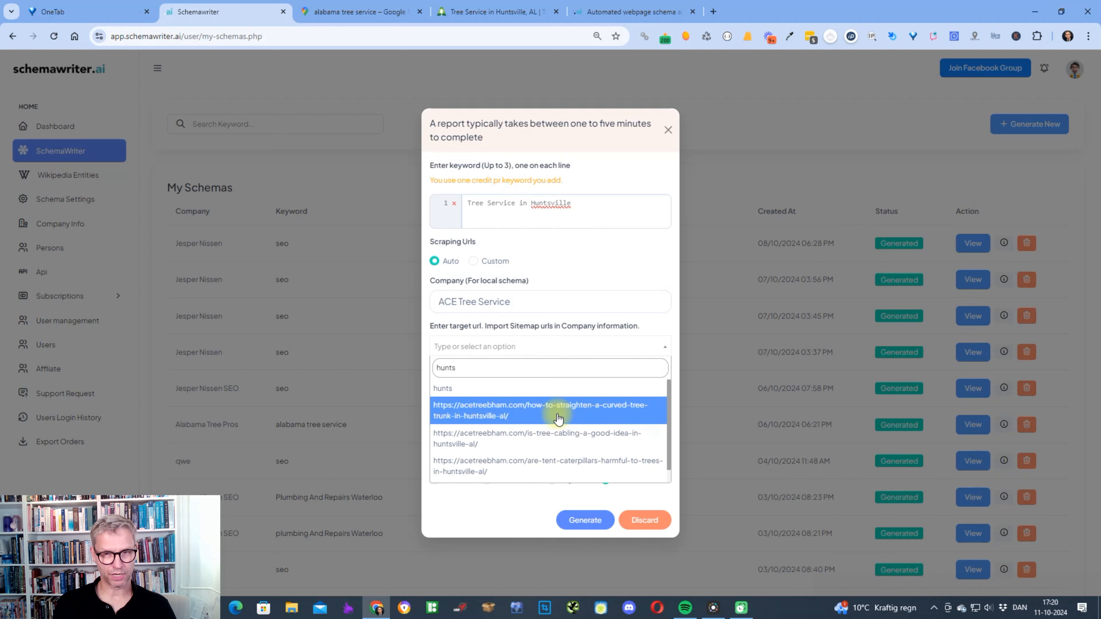
scroll(558, 419, "down", 1)
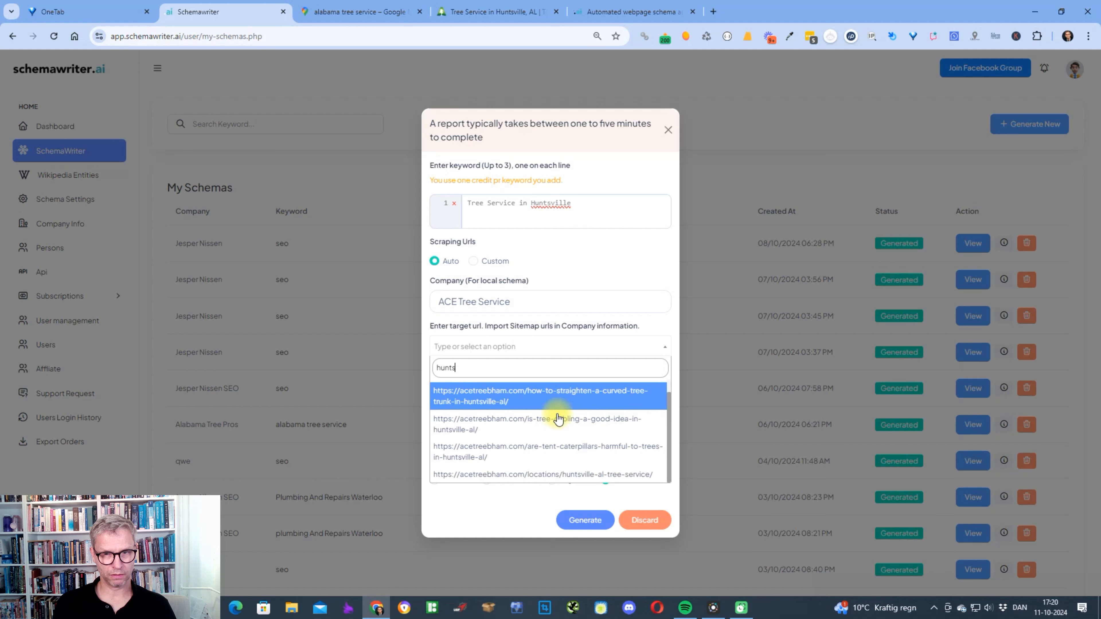
left_click(574, 474)
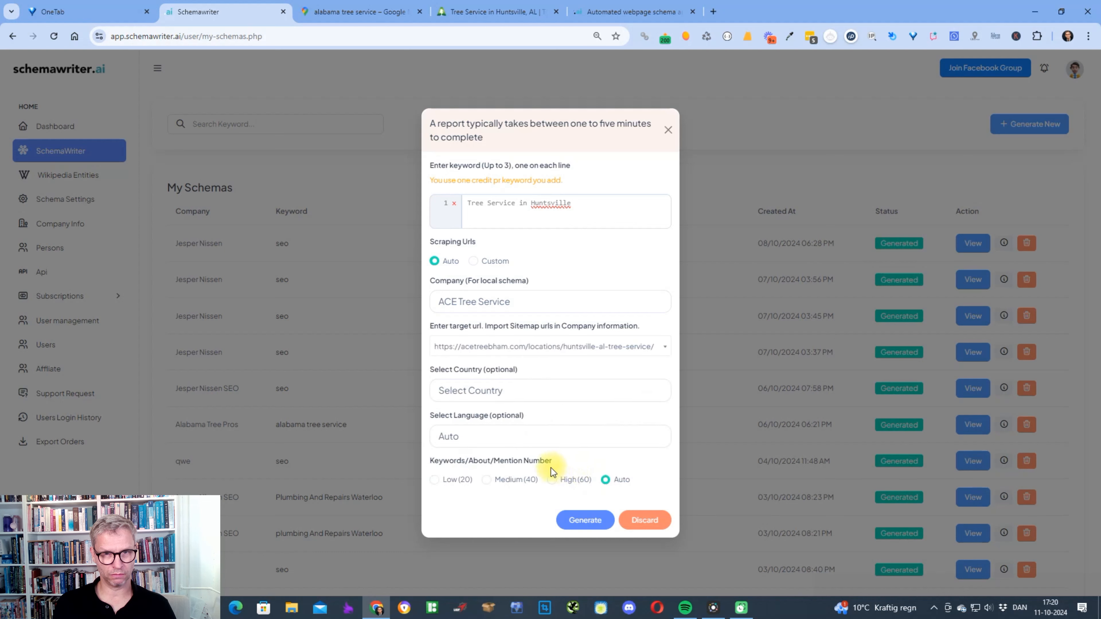
Check the chosen target URL against the web address of the company's Huntsville page, then return to the schema form
left_click(357, 11)
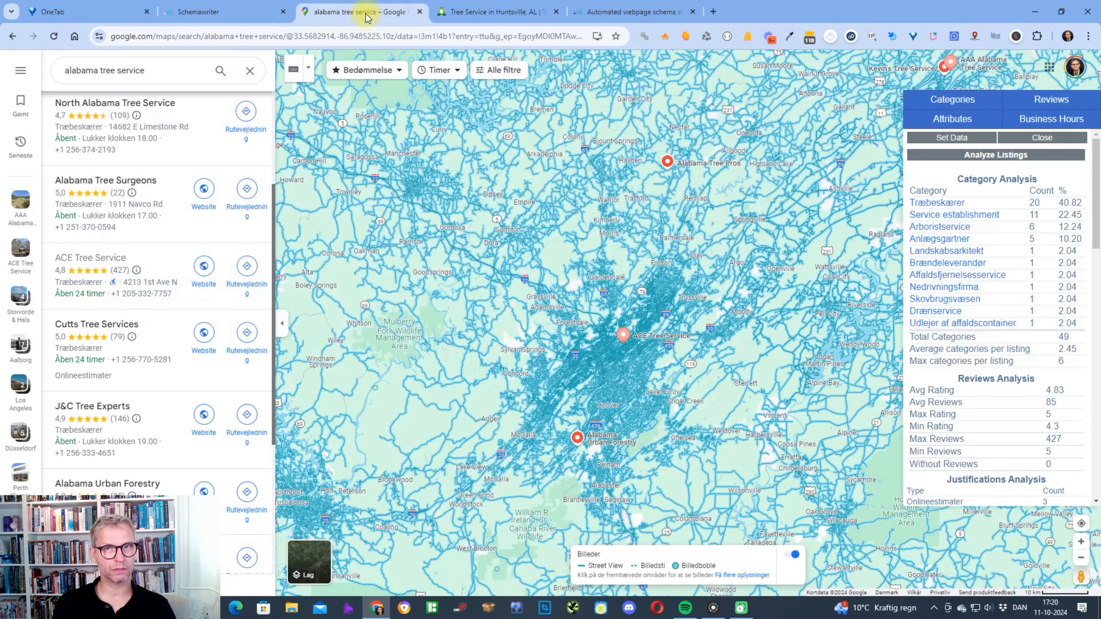
left_click(503, 12)
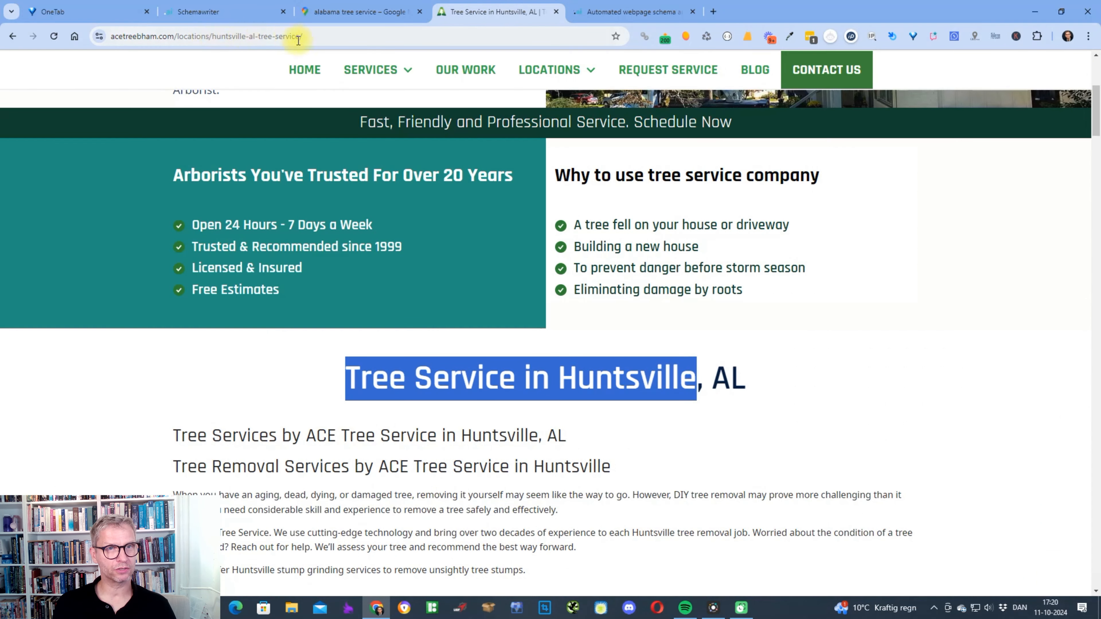
left_click(216, 12)
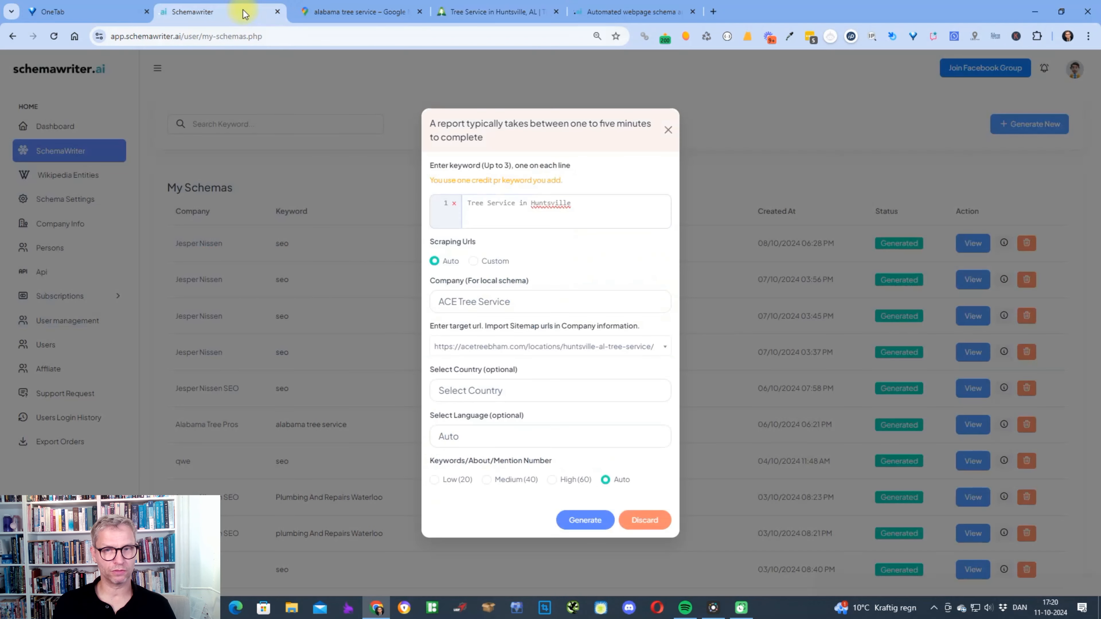
Set the country to United States and generate the Tree Service in Huntsville schema
left_click(472, 391)
key("u")
key("Down")
key("Down")
key("Down")
key("Down")
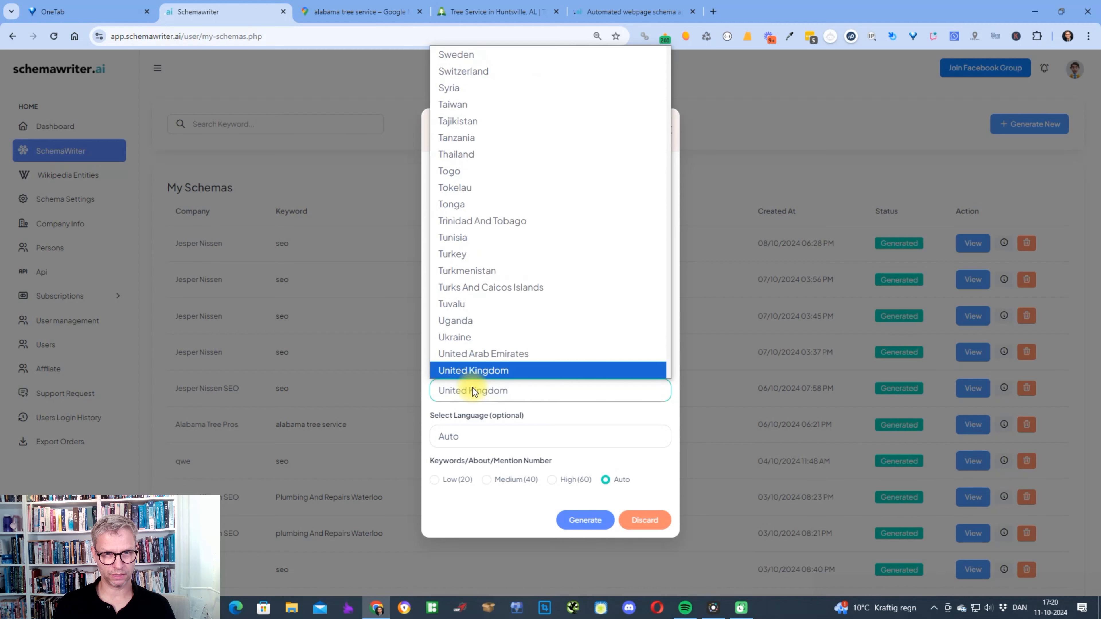
key("Return")
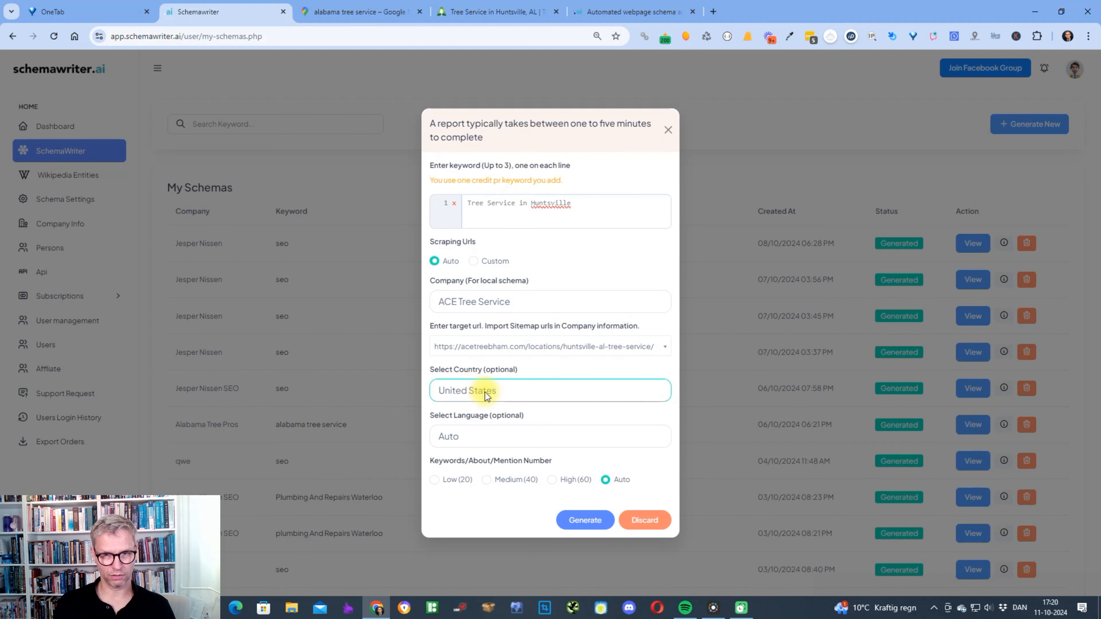
left_click(587, 523)
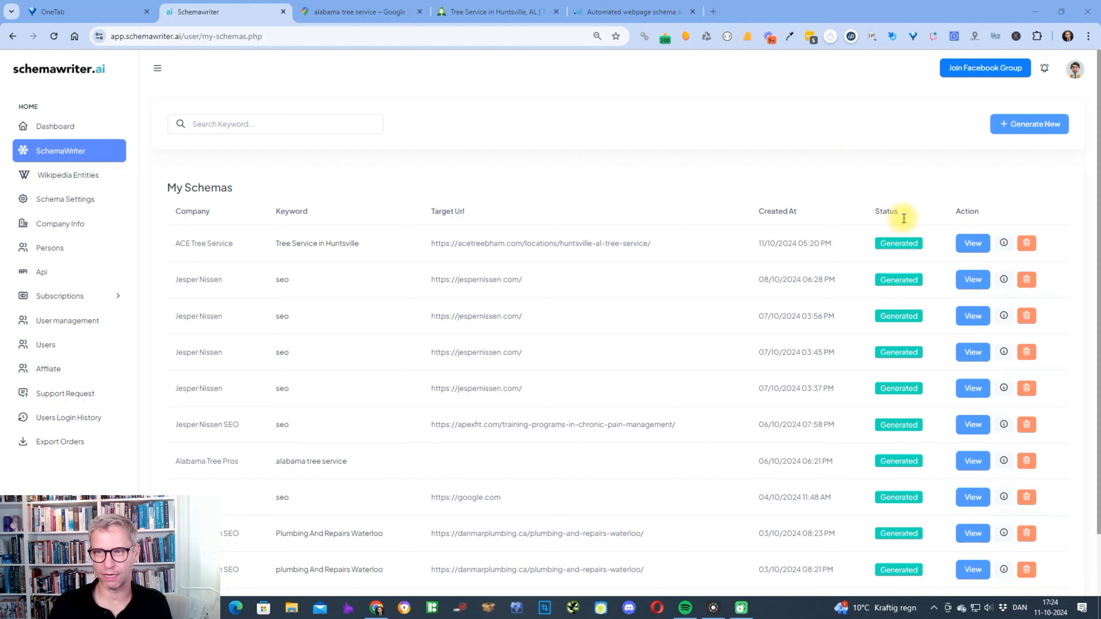
Open the generated Tree Service in Huntsville schema and look through its JSON-LD markup
left_click(965, 246)
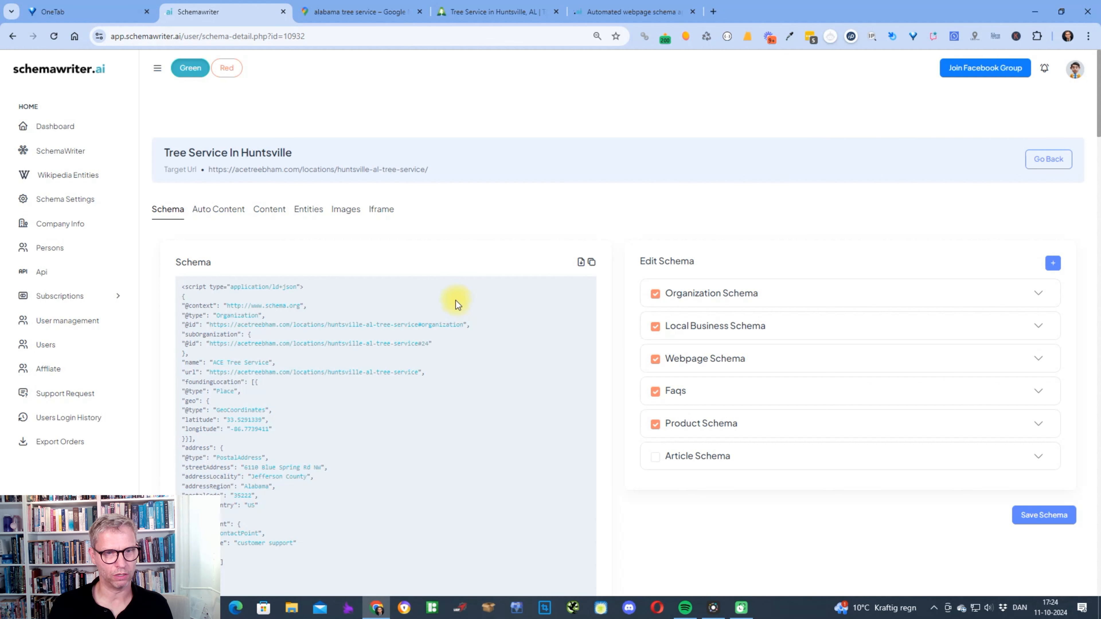
scroll(455, 300, "down", 3)
scroll(446, 304, "down", 15)
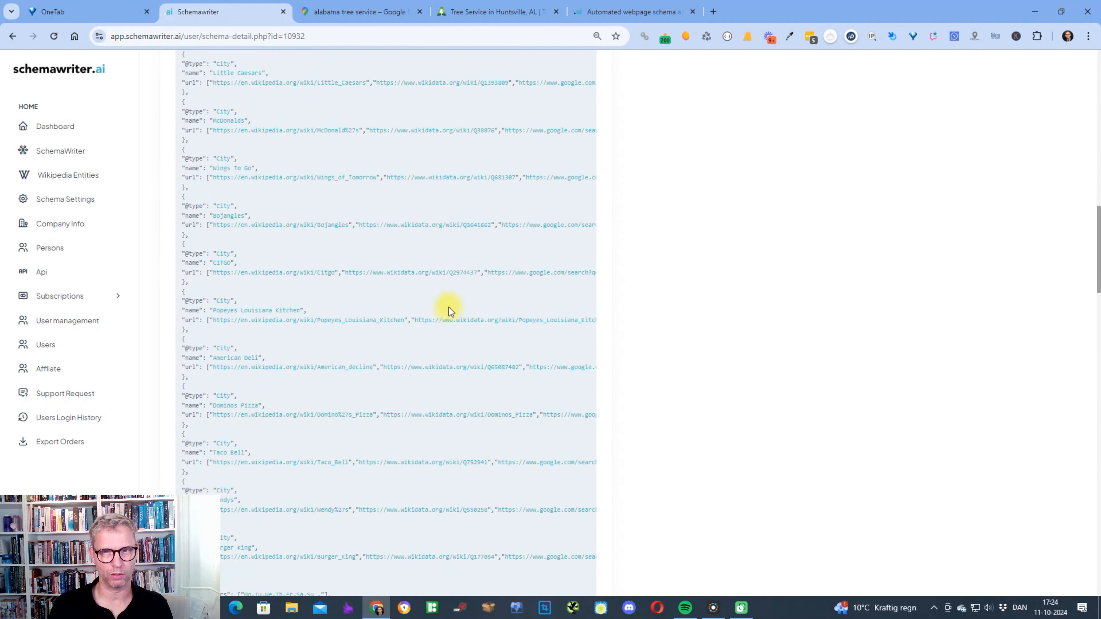
scroll(461, 304, "down", 3)
scroll(459, 287, "up", 20)
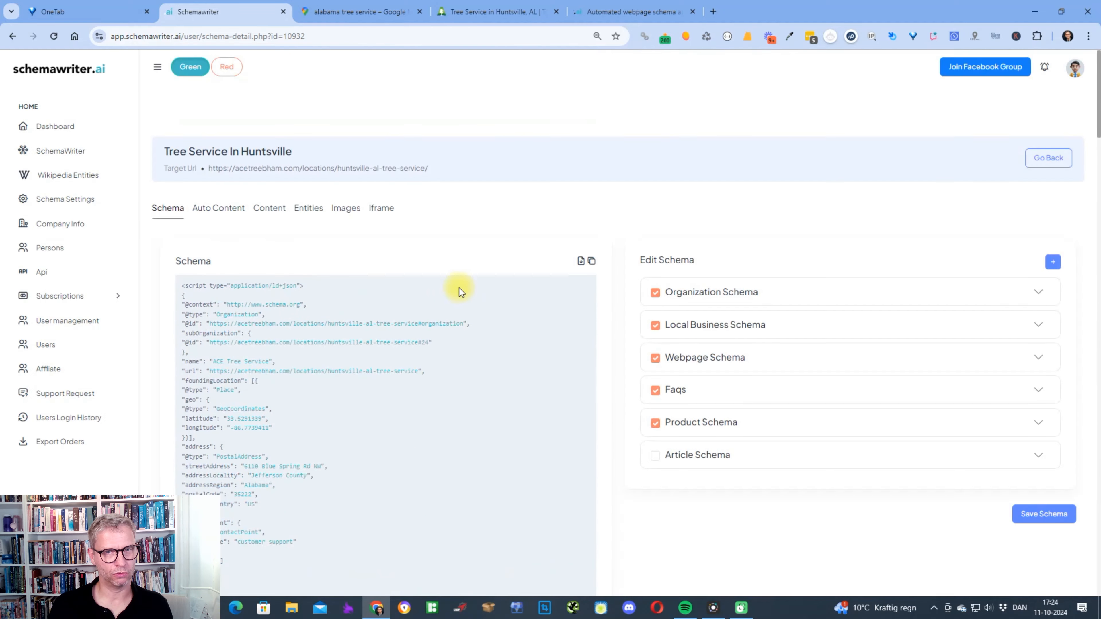
Expand the Local Business Schema settings and examine which locations are available and which one is selected
left_click(786, 326)
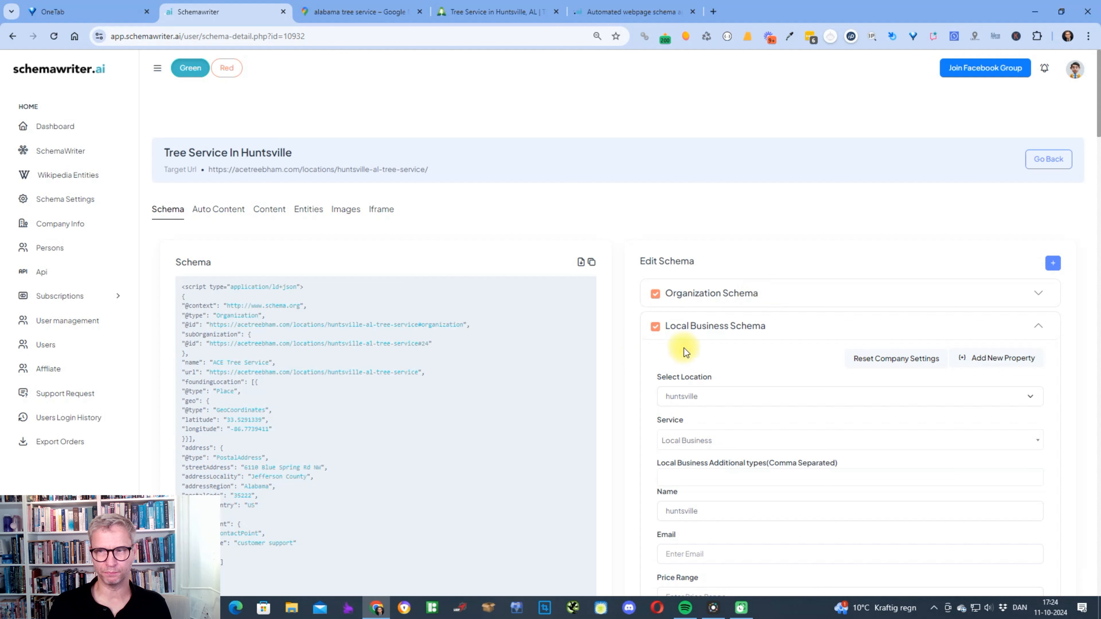
left_click(1030, 397)
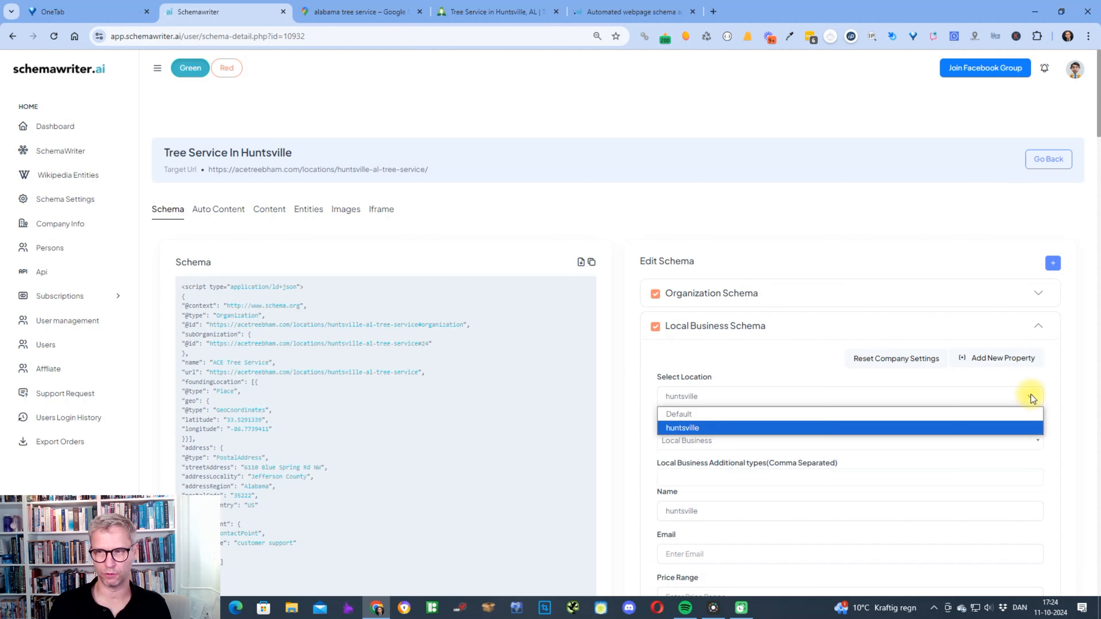
left_click(1030, 397)
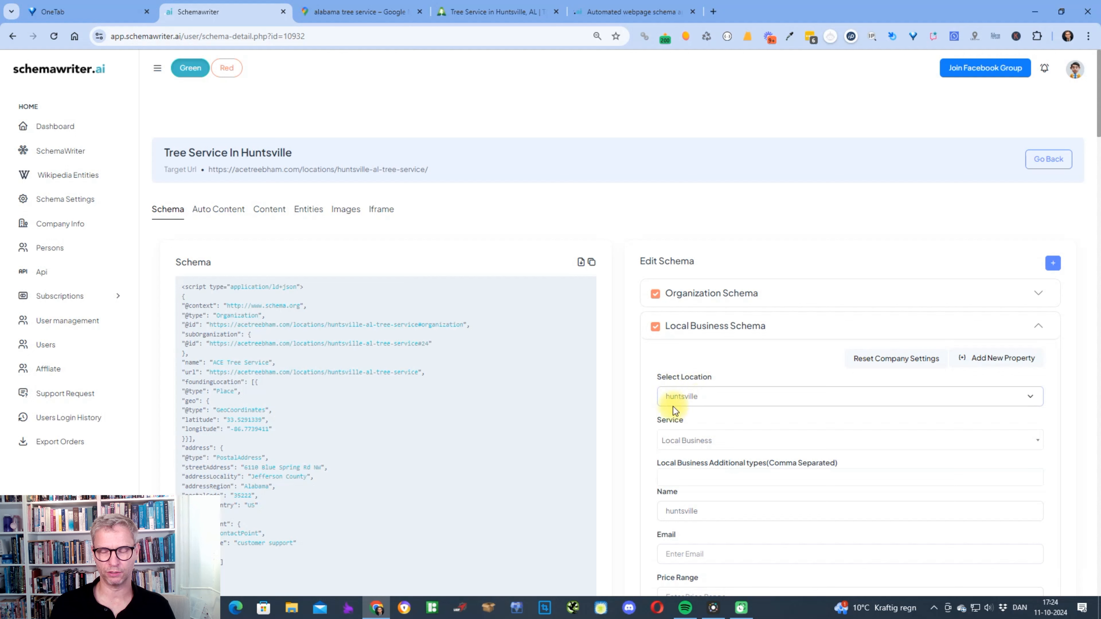
left_click(709, 399)
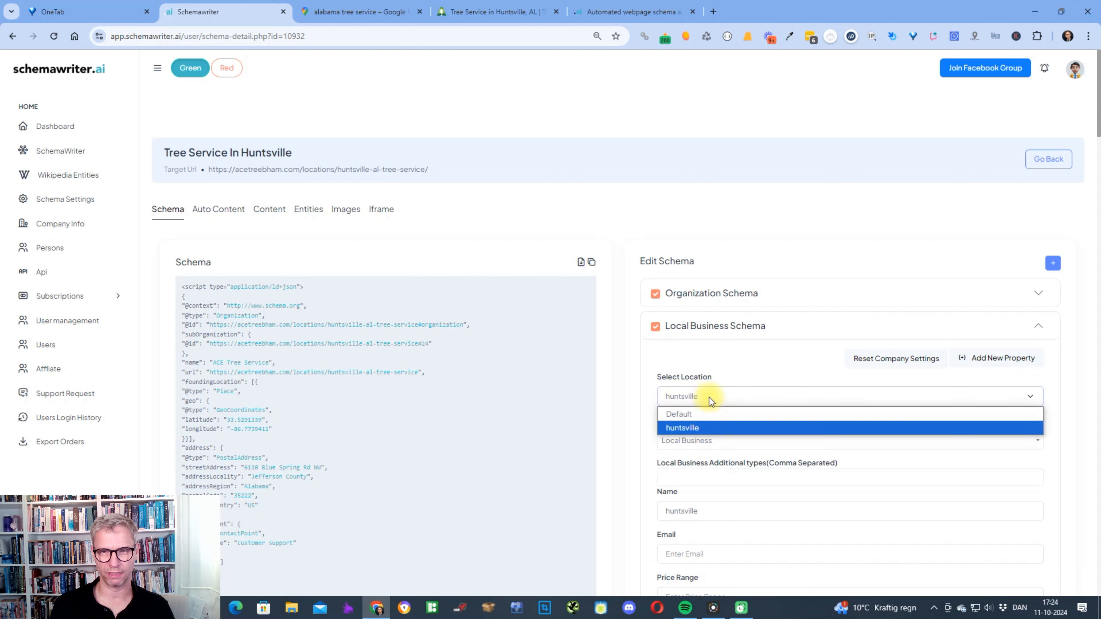
left_click(711, 400)
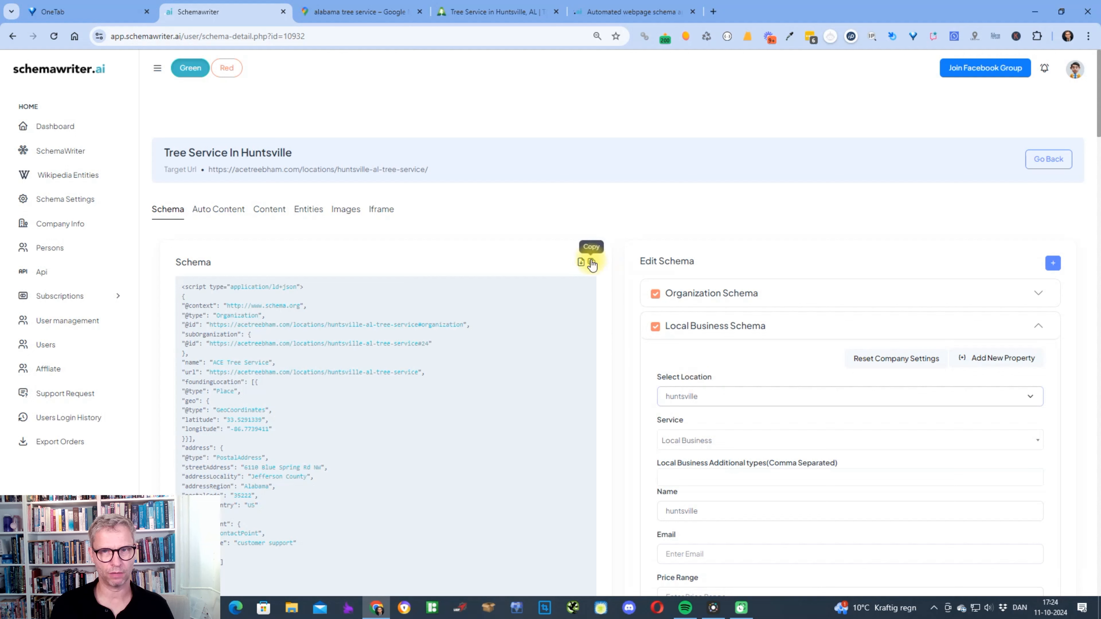
Open the Schema.org Markup Validator in a new browser tab
left_click(714, 11)
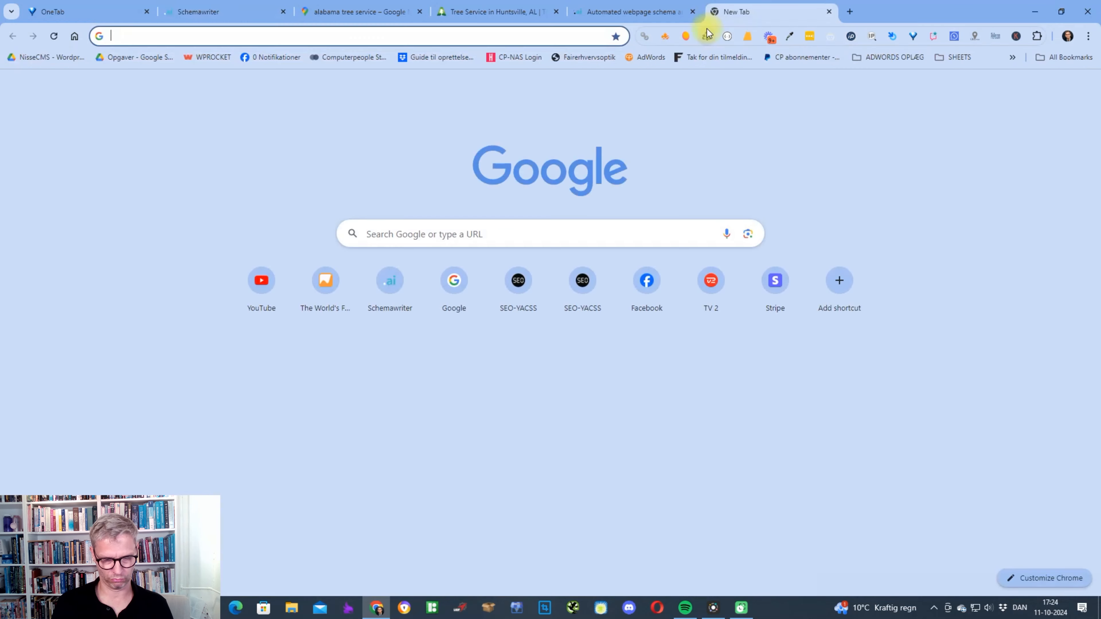
type("schema.org")
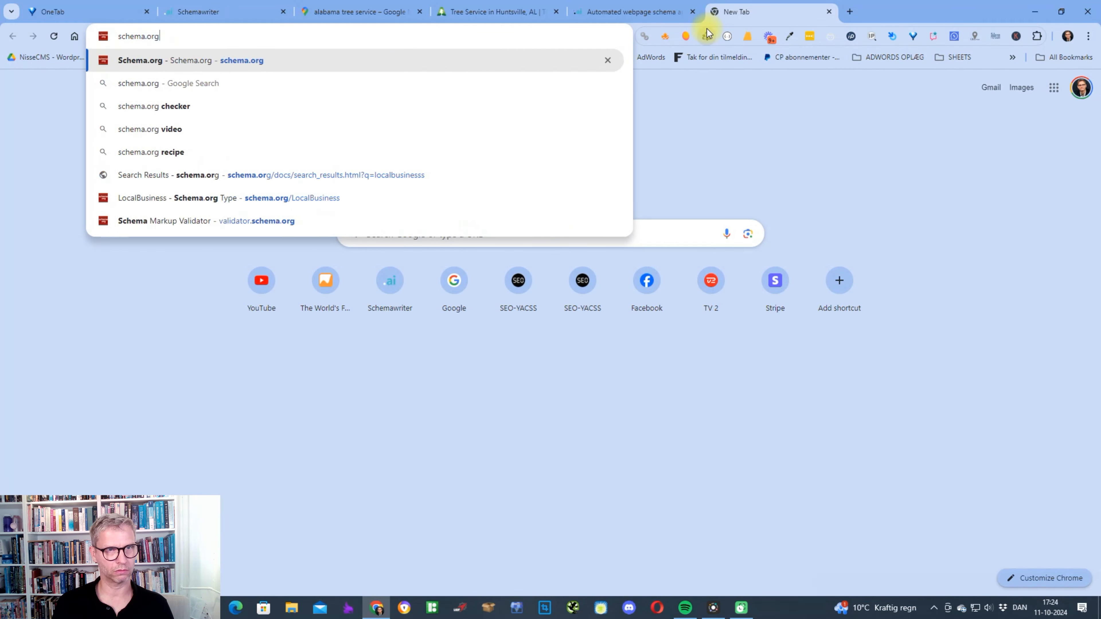
key("Return")
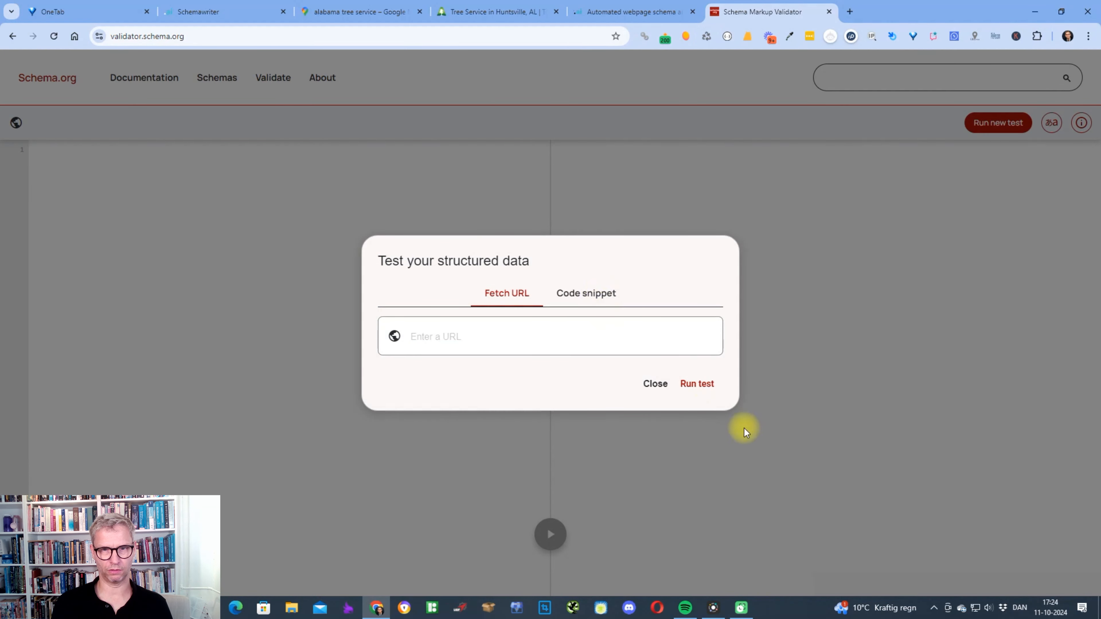
Try to validate the generated schema by pasting its markup into the Fetch URL test and running it
left_click(516, 336)
key("ctrl+v")
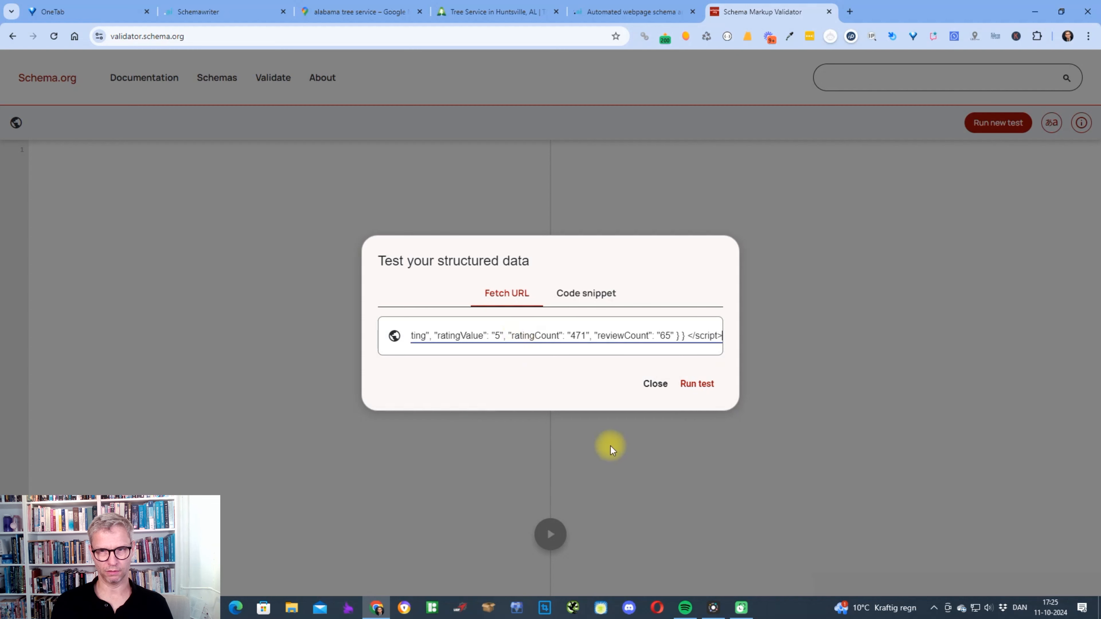
left_click(696, 384)
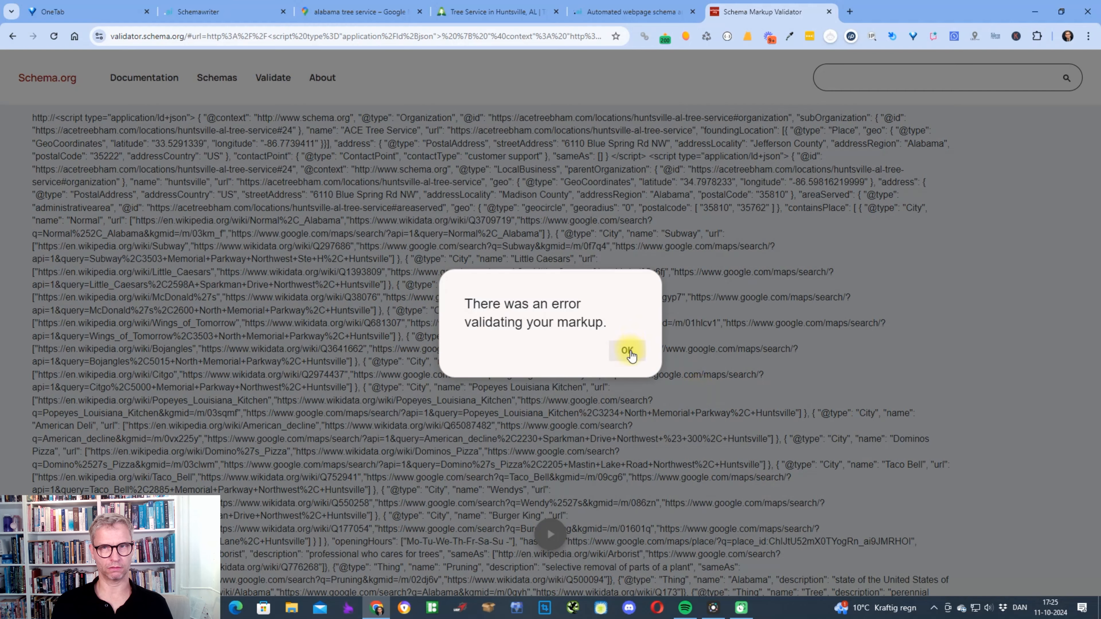
Validate the generated Huntsville schema by pasting its markup as a code snippet and running the test
left_click(629, 352)
left_click(264, 82)
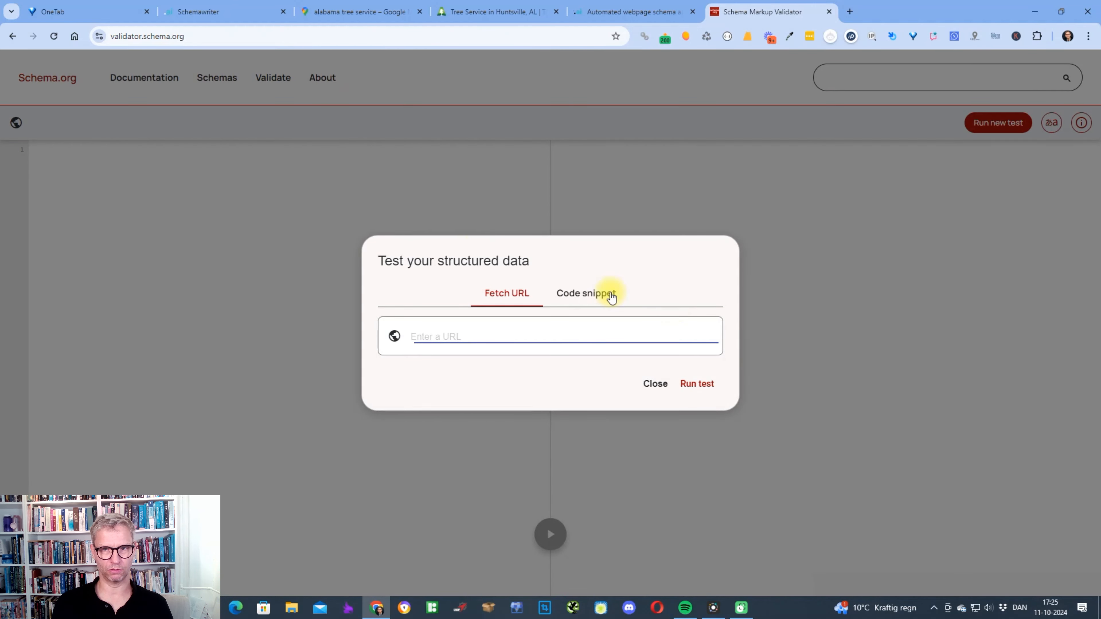
left_click(609, 292)
key("ctrl+v")
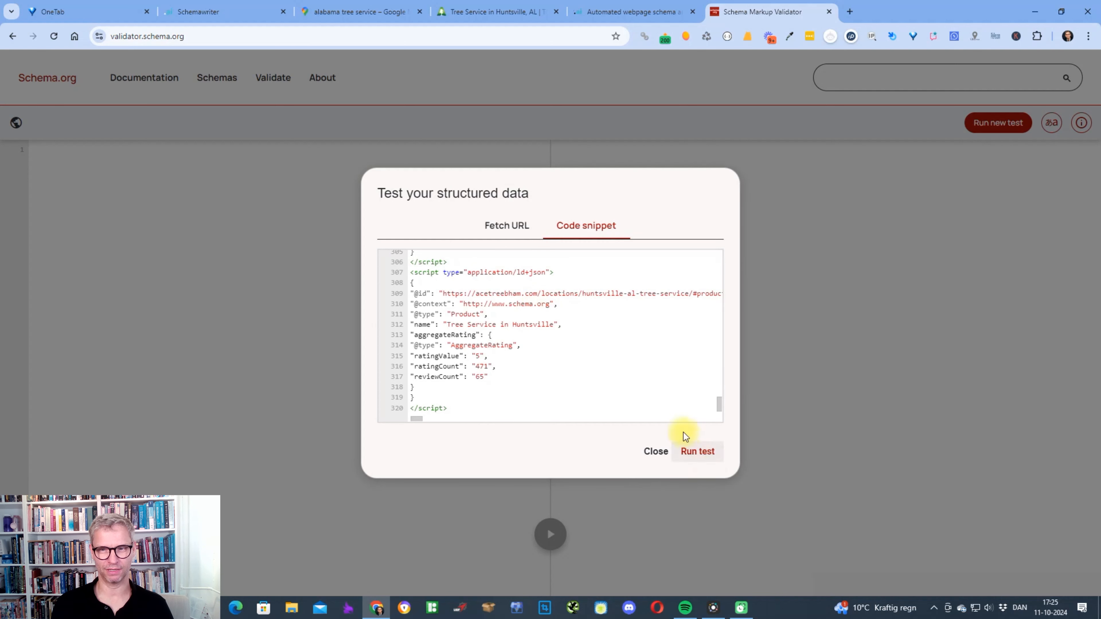
left_click(697, 452)
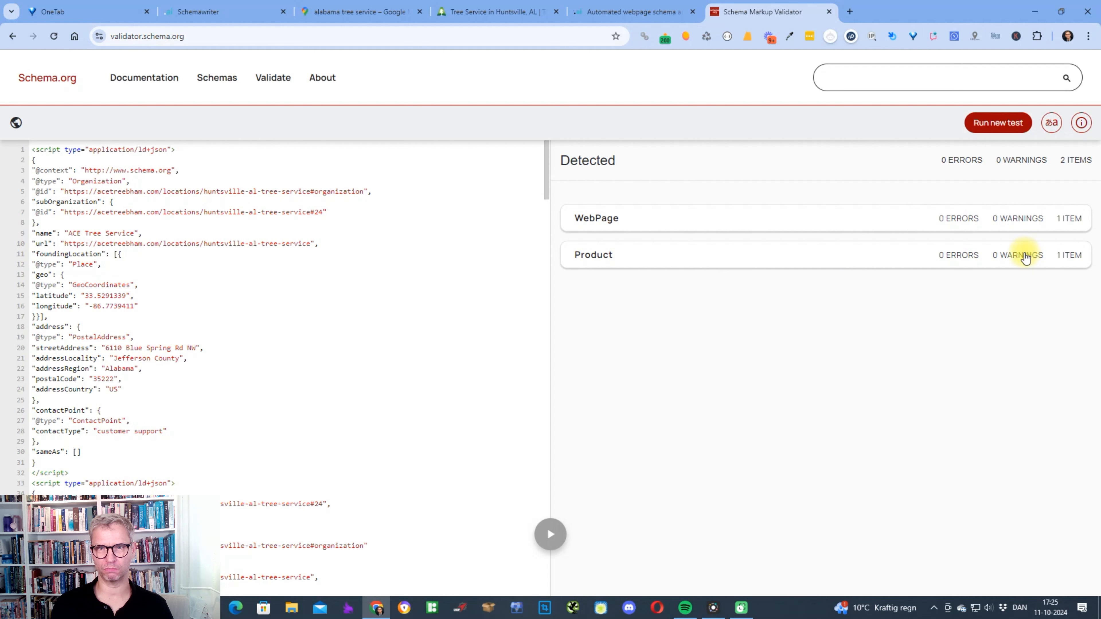
Open the detected WebPage item and look through its ID, keywords and hasPart FAQPage entries
left_click(805, 223)
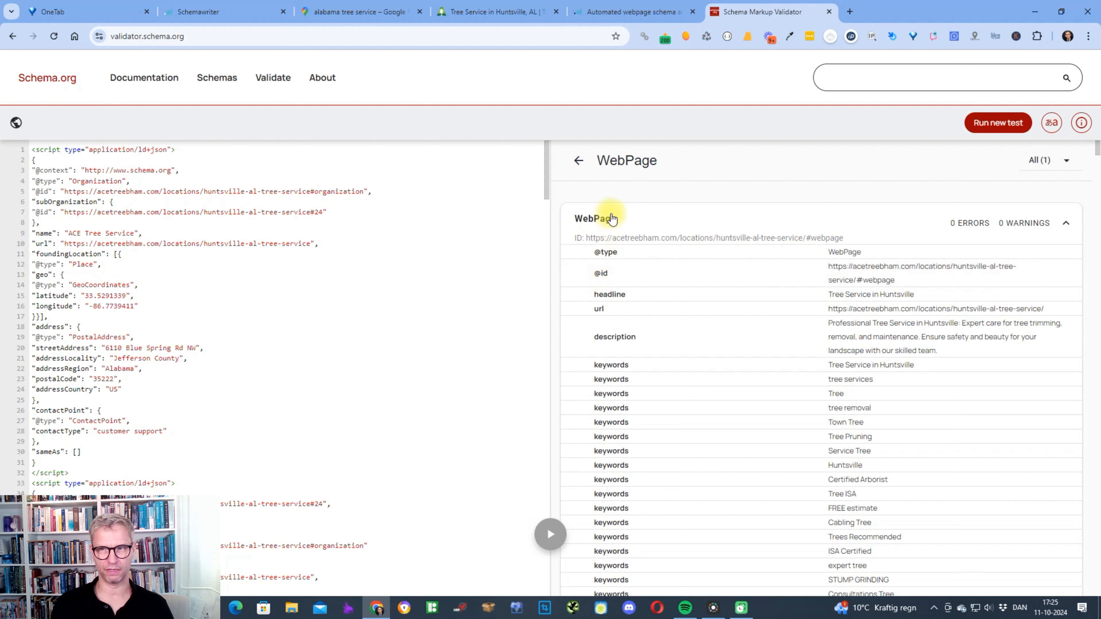
left_click_drag(887, 265, 854, 281)
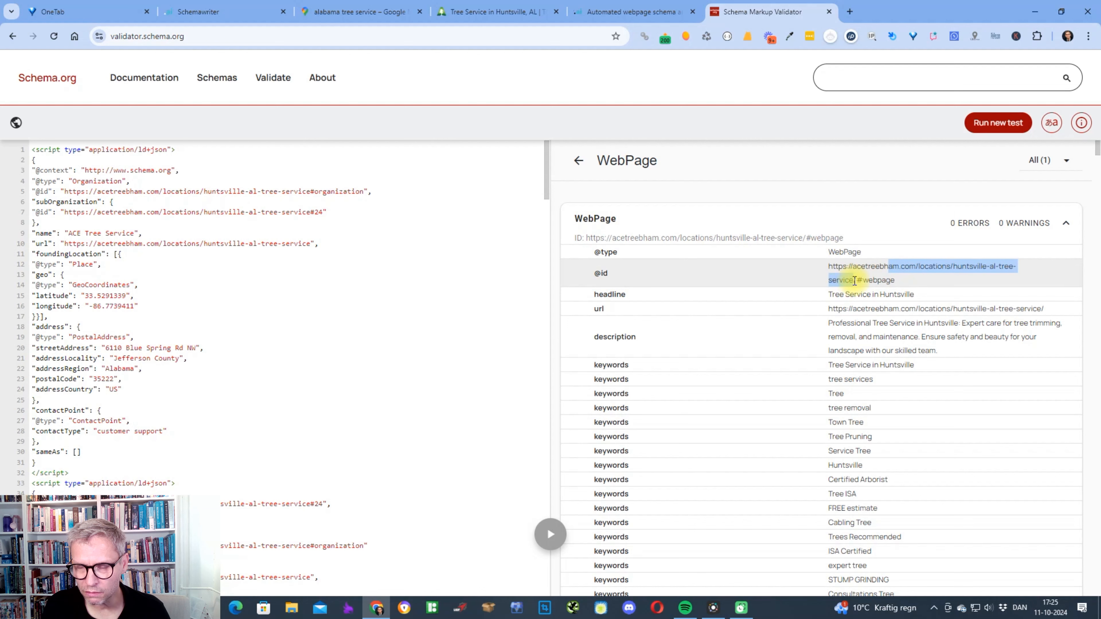
left_click(887, 278)
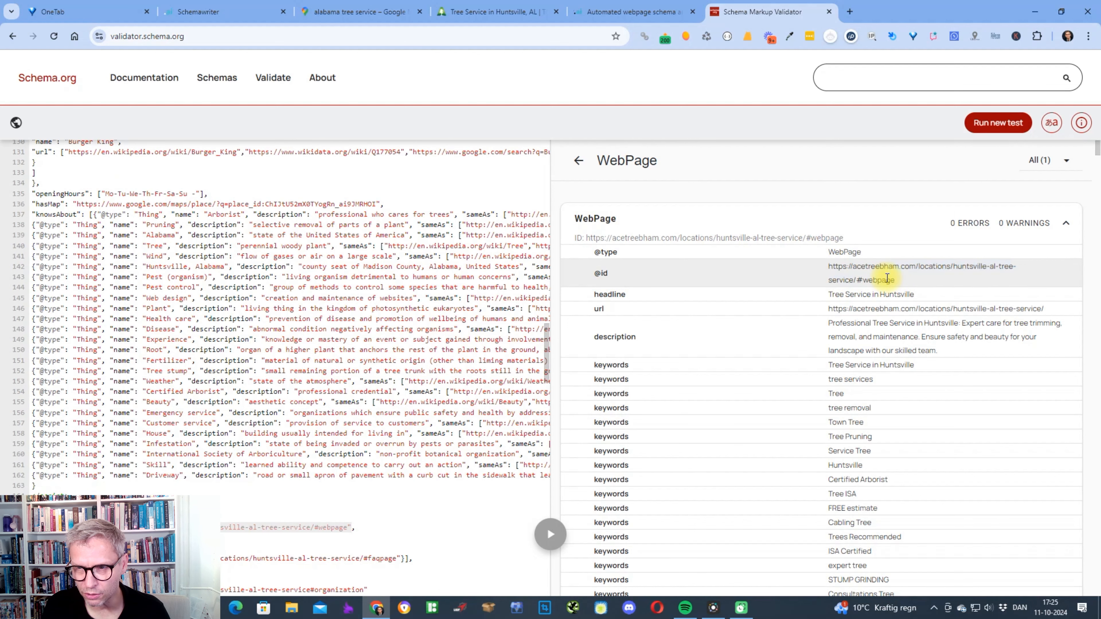
scroll(886, 274, "down", 20)
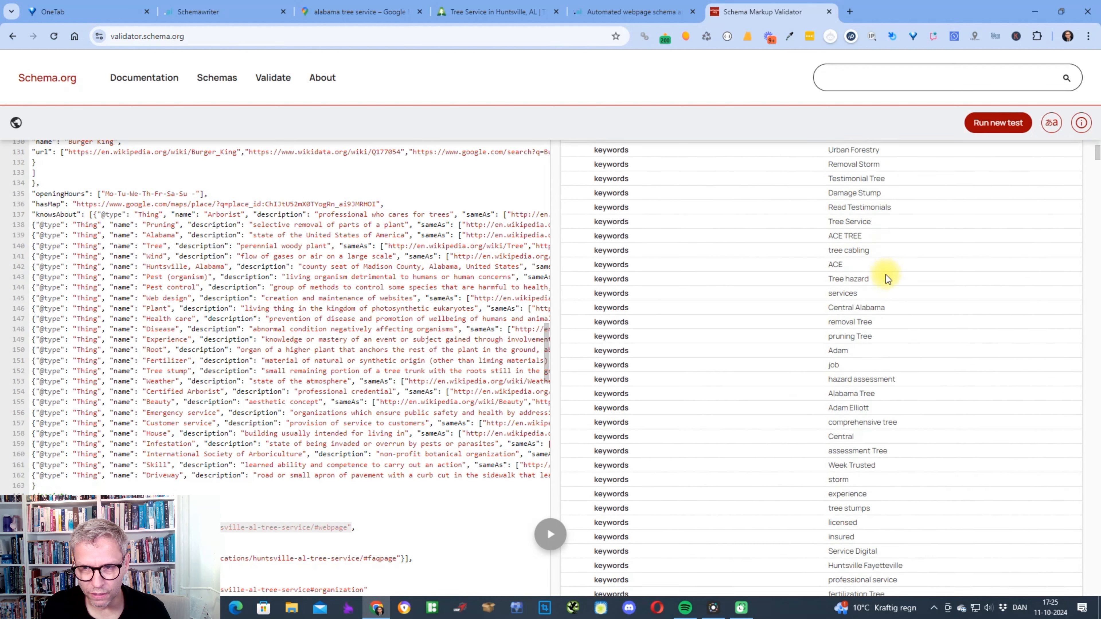
scroll(884, 275, "down", 15)
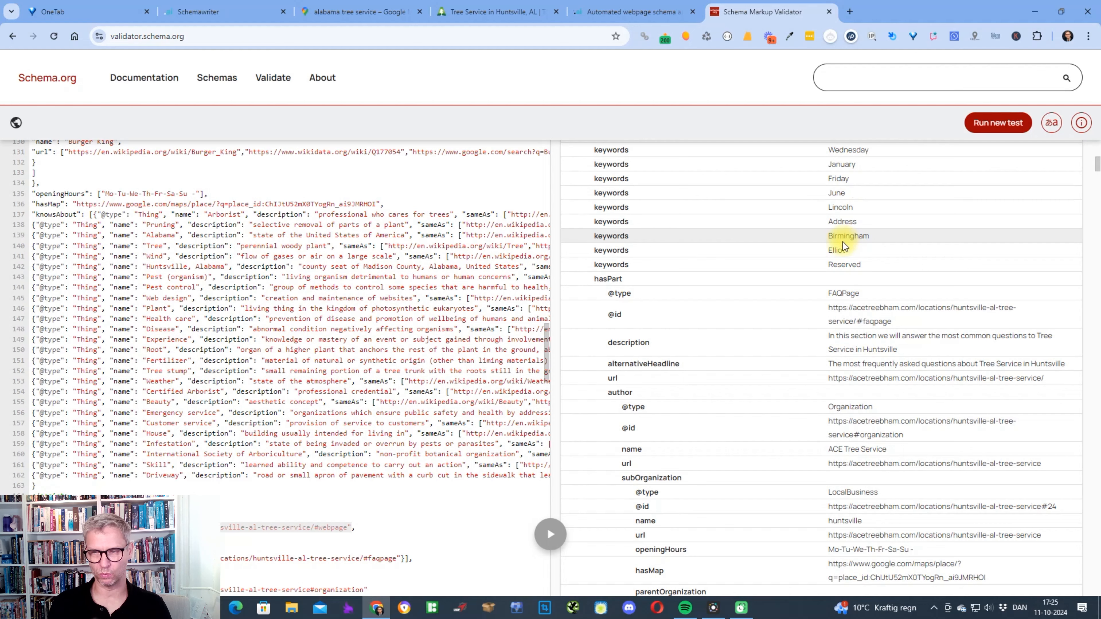
scroll(852, 245, "down", 5)
scroll(849, 240, "up", 2)
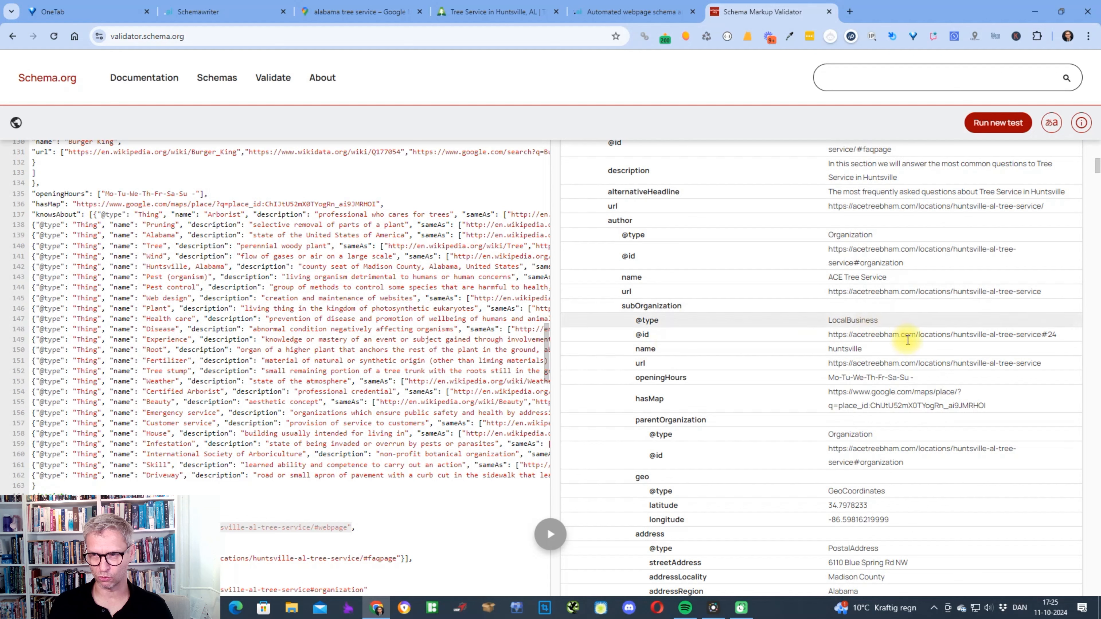
left_click_drag(829, 342, 658, 315)
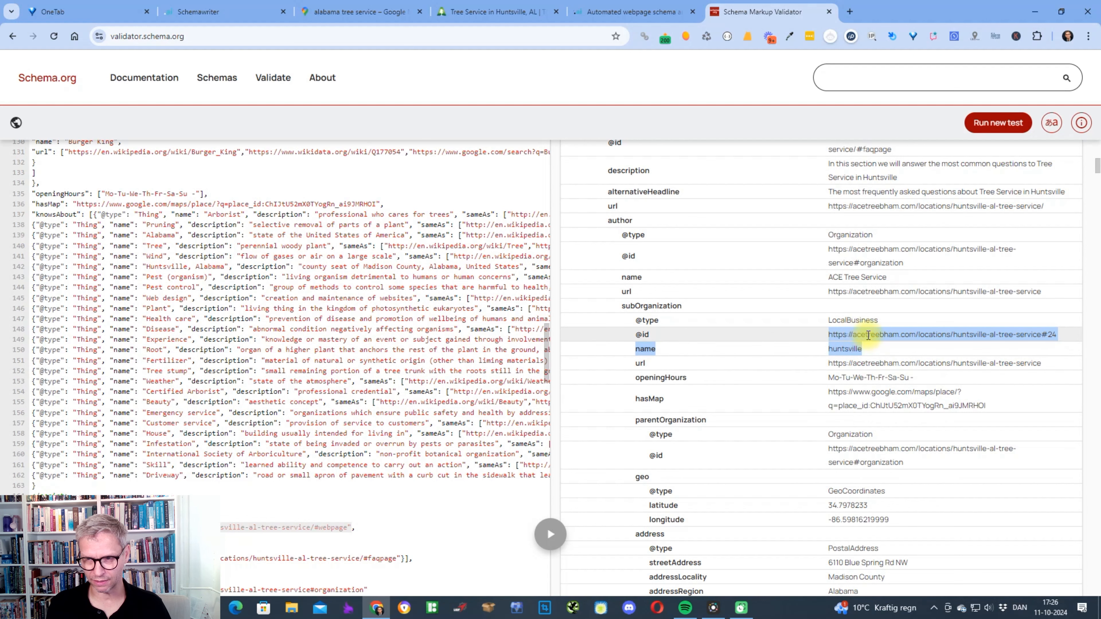
left_click(854, 334)
double_click(858, 335)
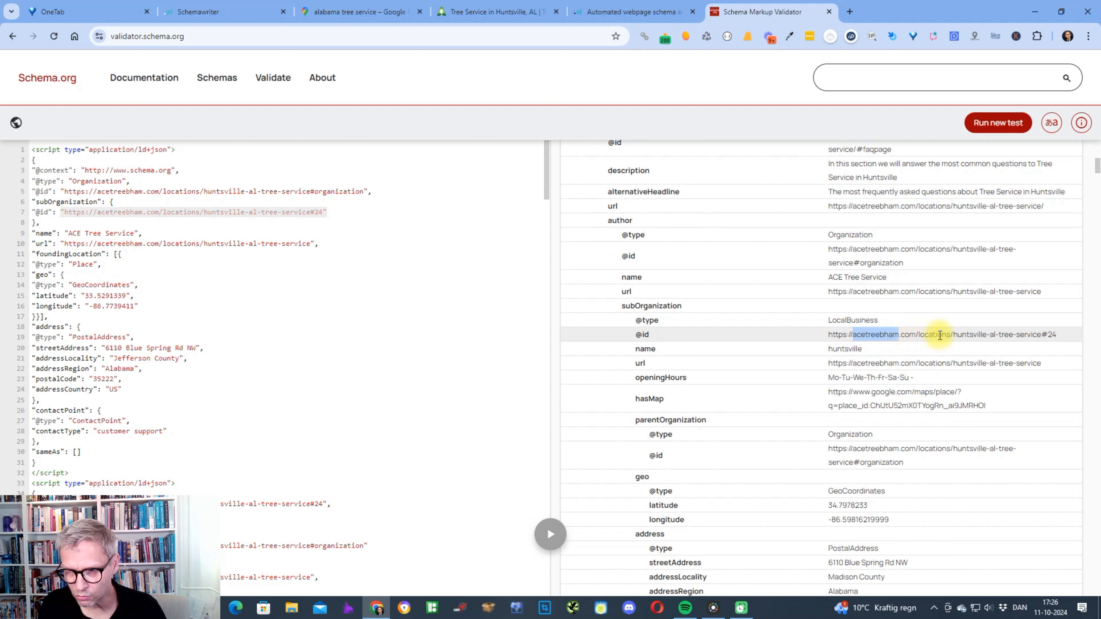
left_click(1047, 334)
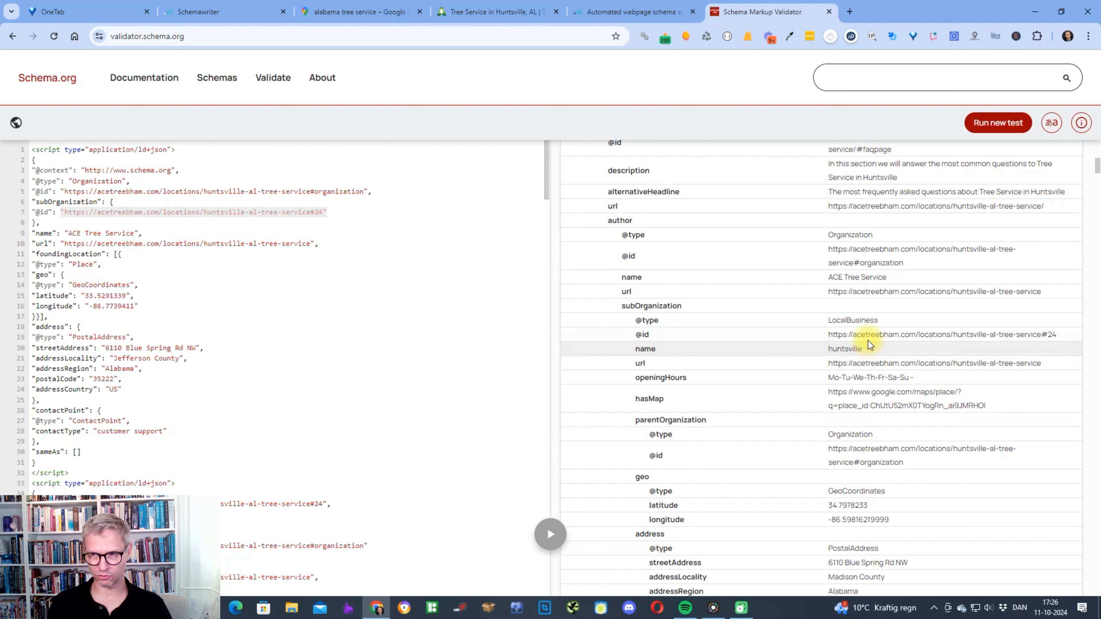
left_click_drag(1041, 362, 881, 362)
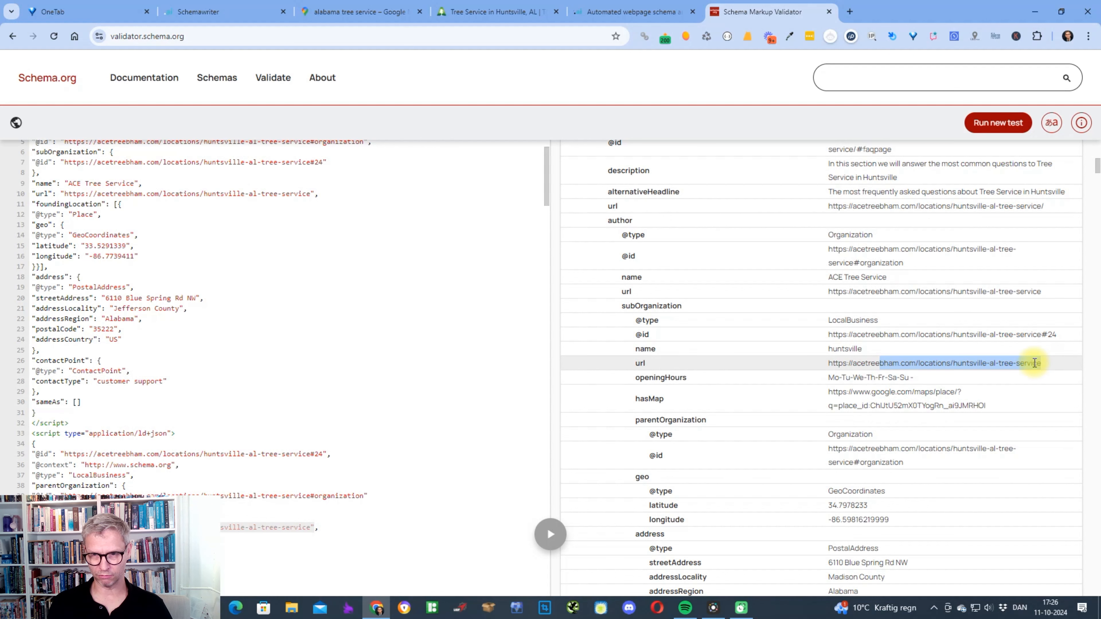
Review the LocalBusiness address, areaServed, containsPlace and knowsAbout entries, and return to the list of detected items
scroll(1034, 363, "down", 5)
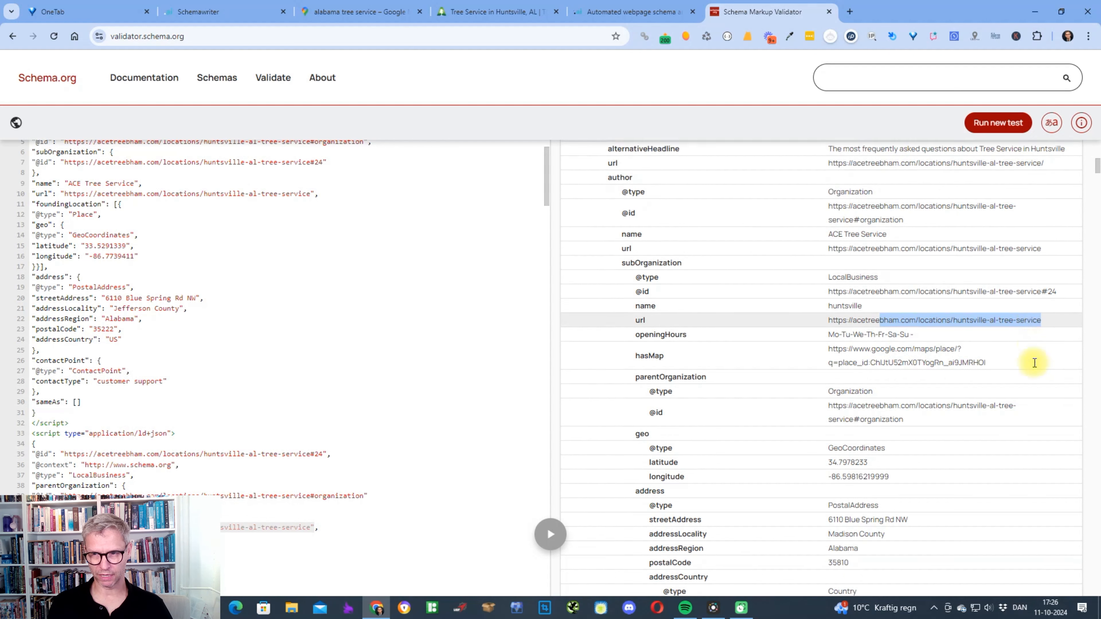
scroll(1034, 363, "down", 3)
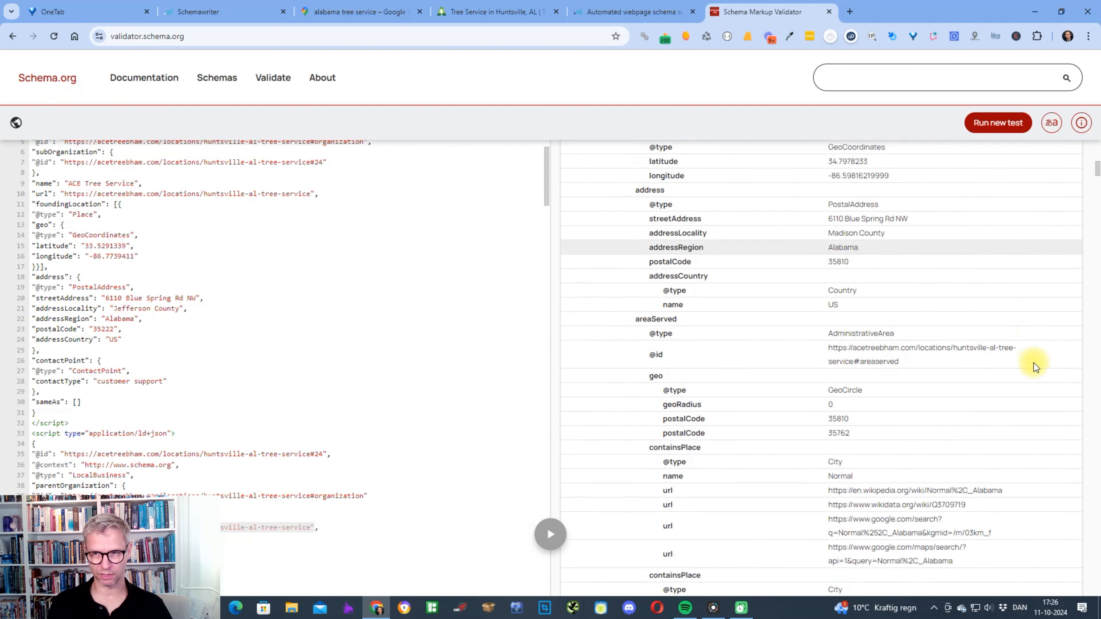
scroll(797, 291, "down", 5)
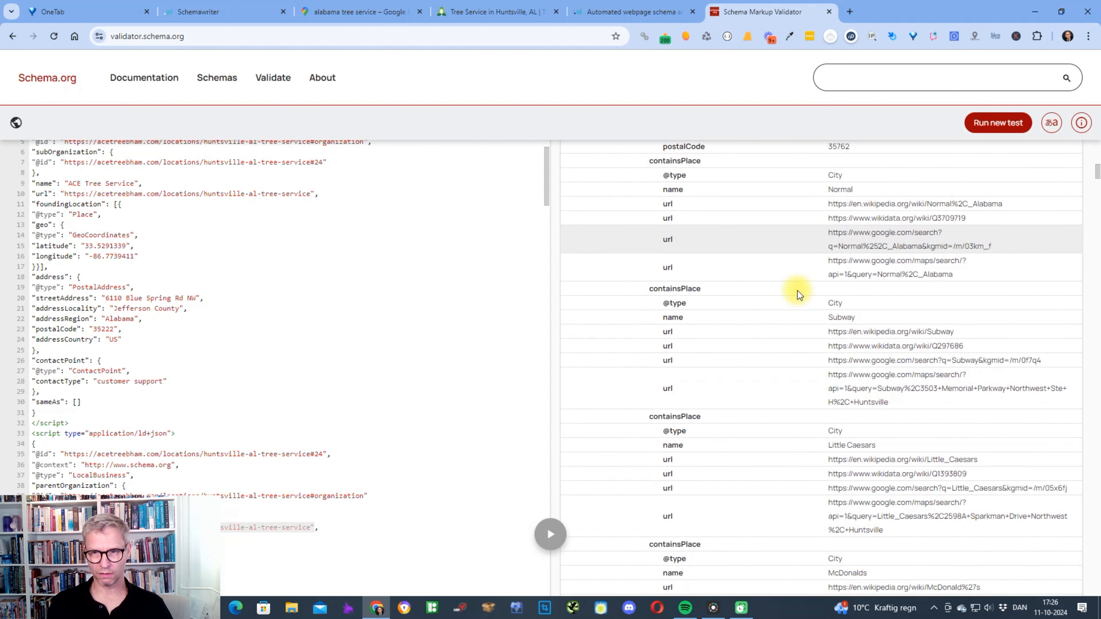
scroll(797, 291, "down", 10)
scroll(798, 291, "down", 10)
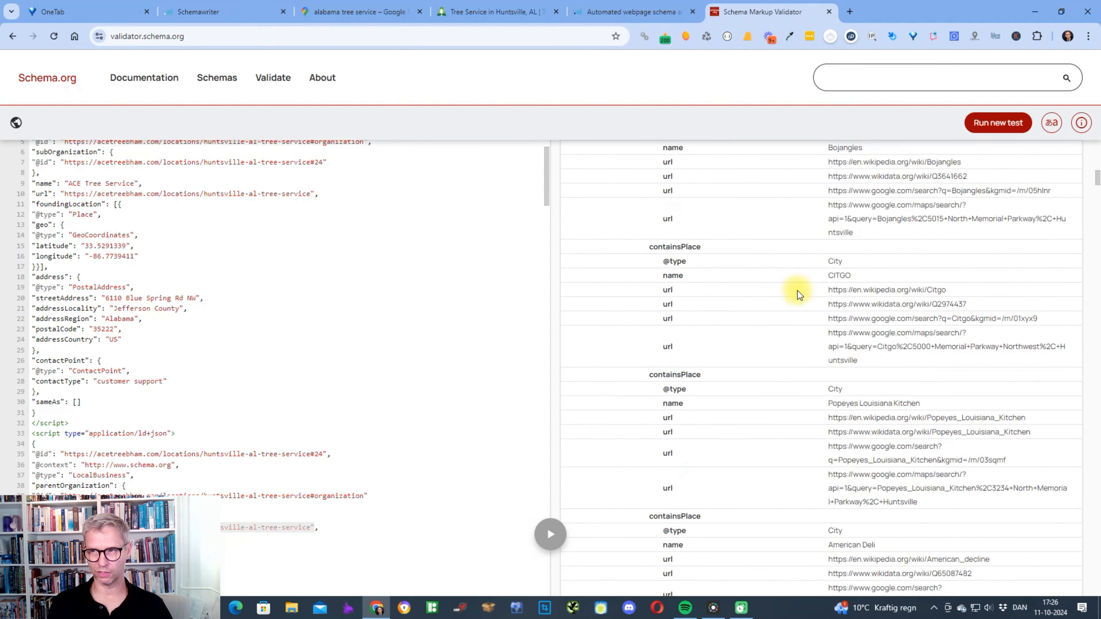
scroll(797, 291, "down", 3)
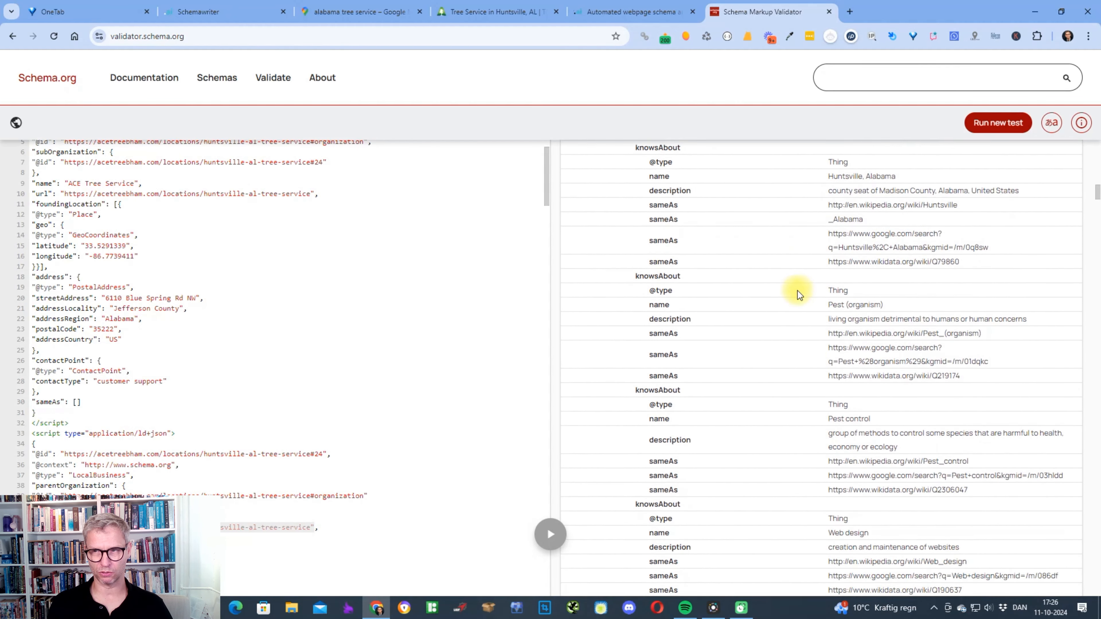
scroll(1097, 195, "up", 2)
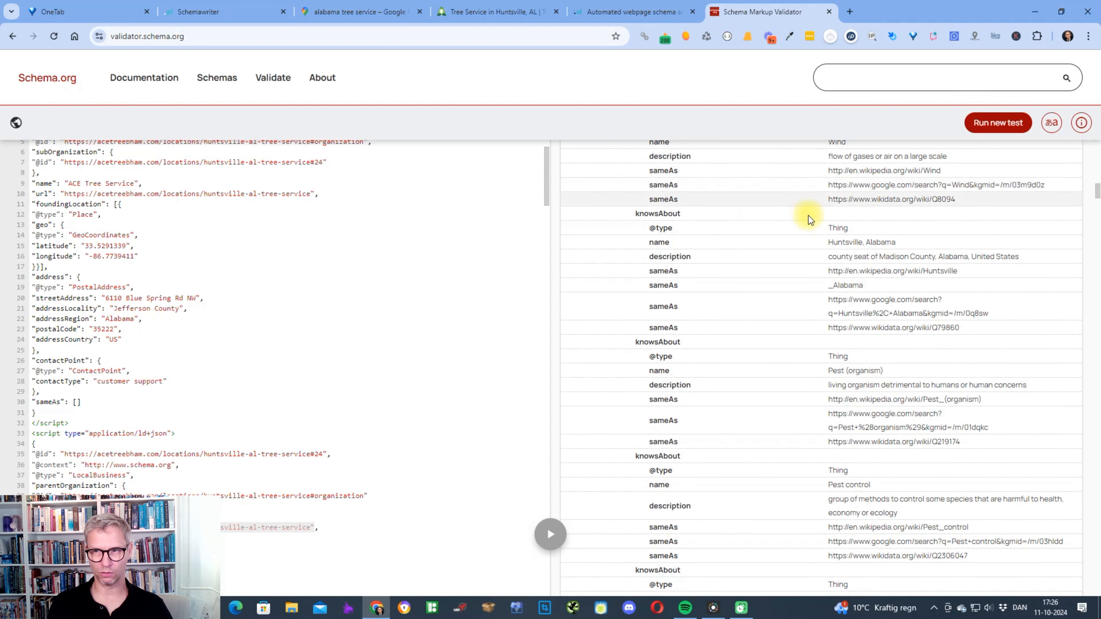
scroll(809, 216, "down", 8)
left_click_drag(1099, 195, 1080, 118)
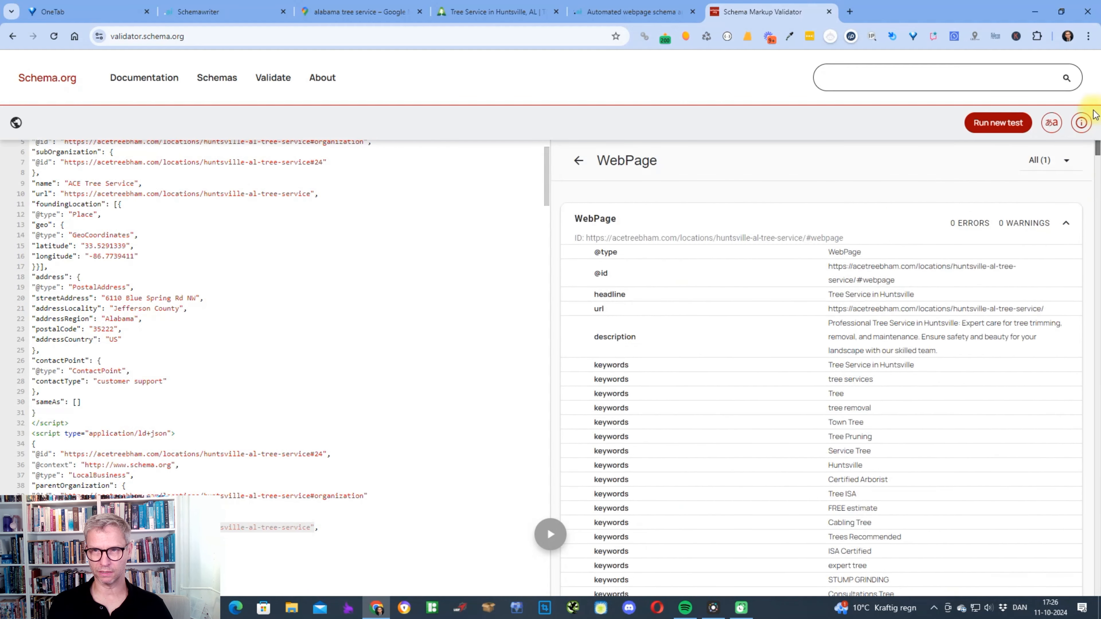
left_click(578, 156)
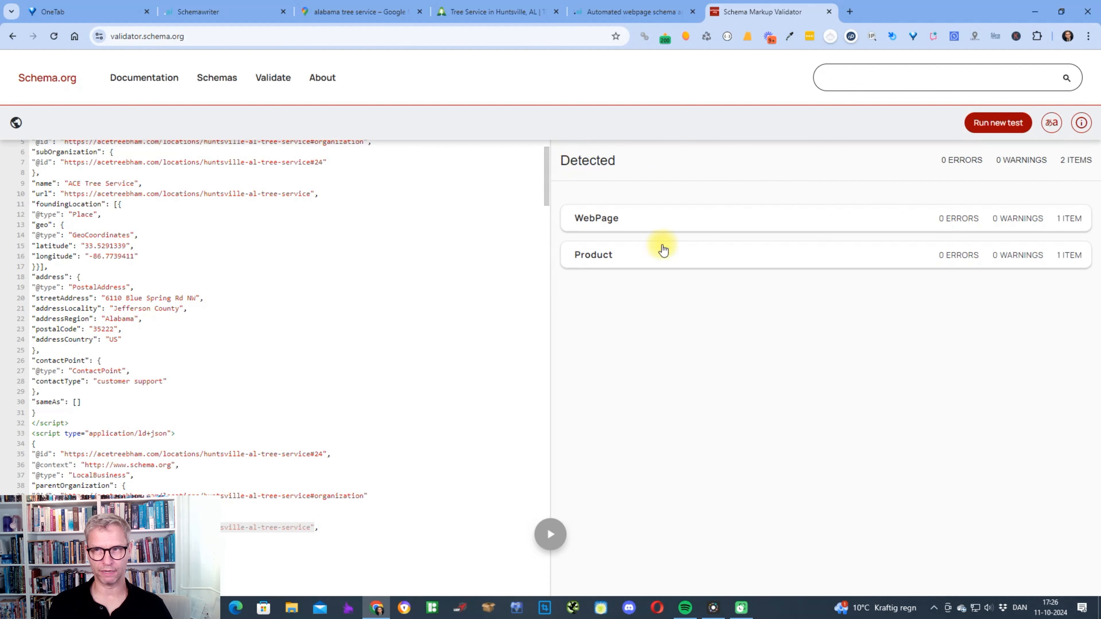
scroll(260, 290, "up", 2)
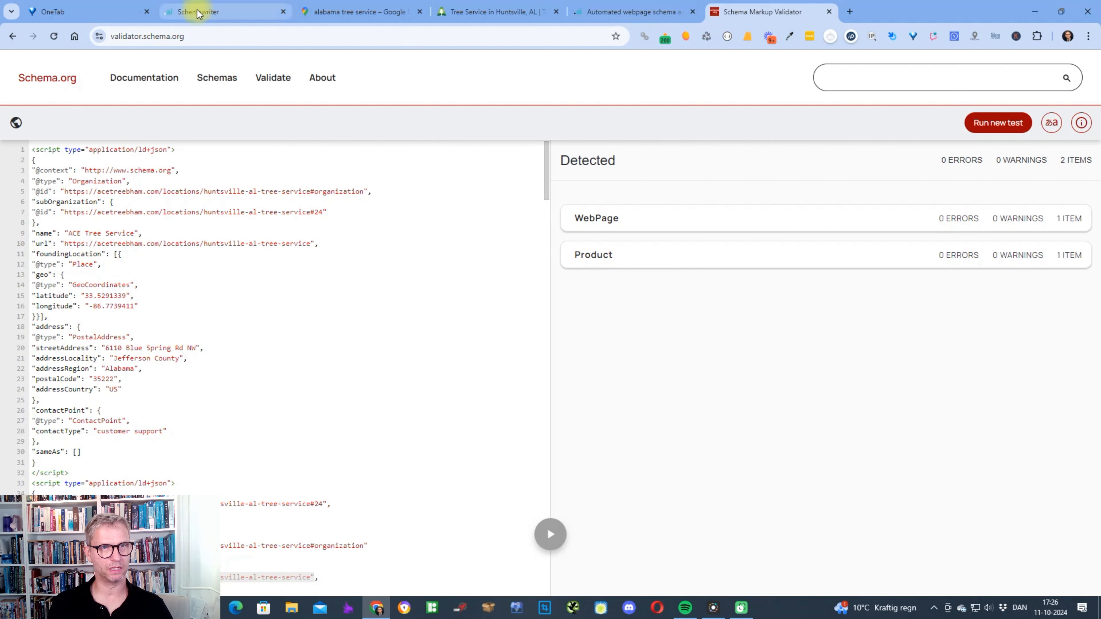
left_click(207, 11)
left_click(877, 327)
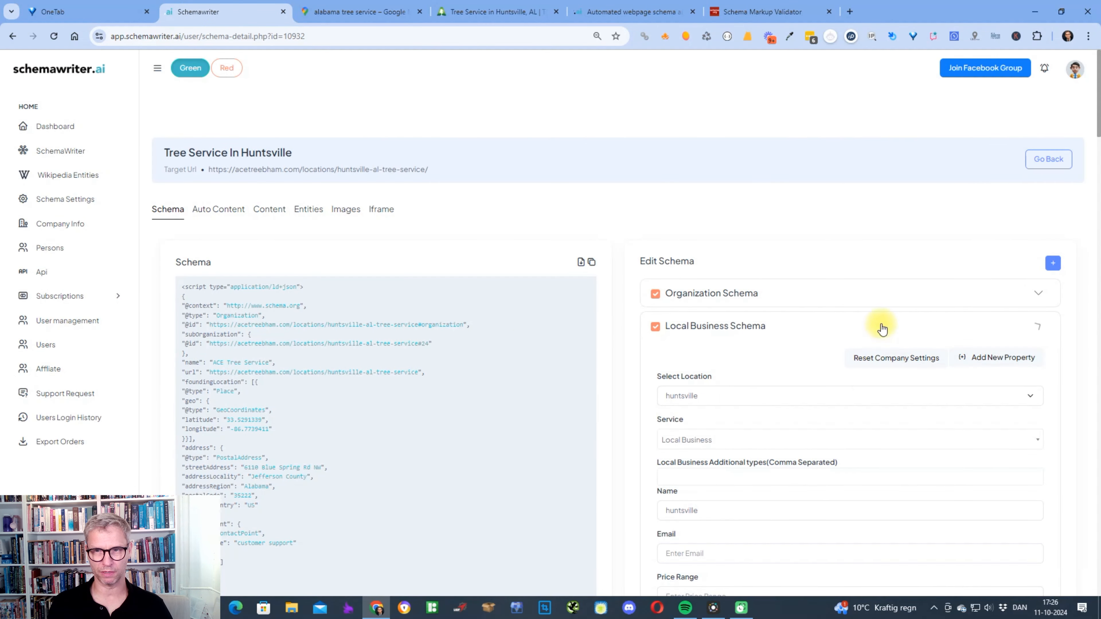
scroll(244, 308, "down", 1)
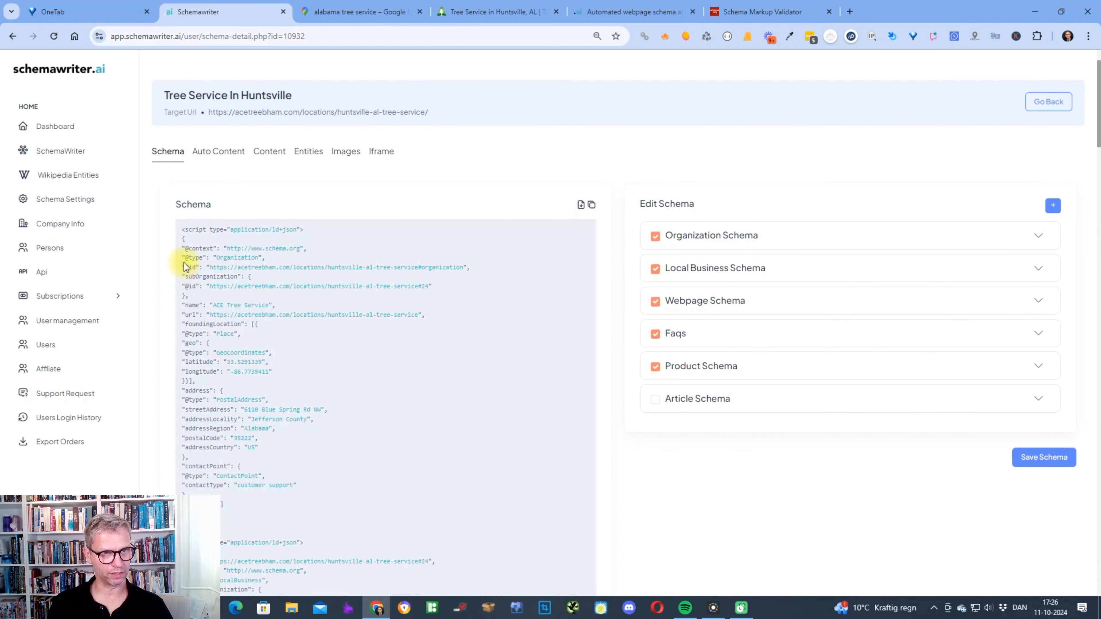
left_click_drag(184, 286, 197, 286)
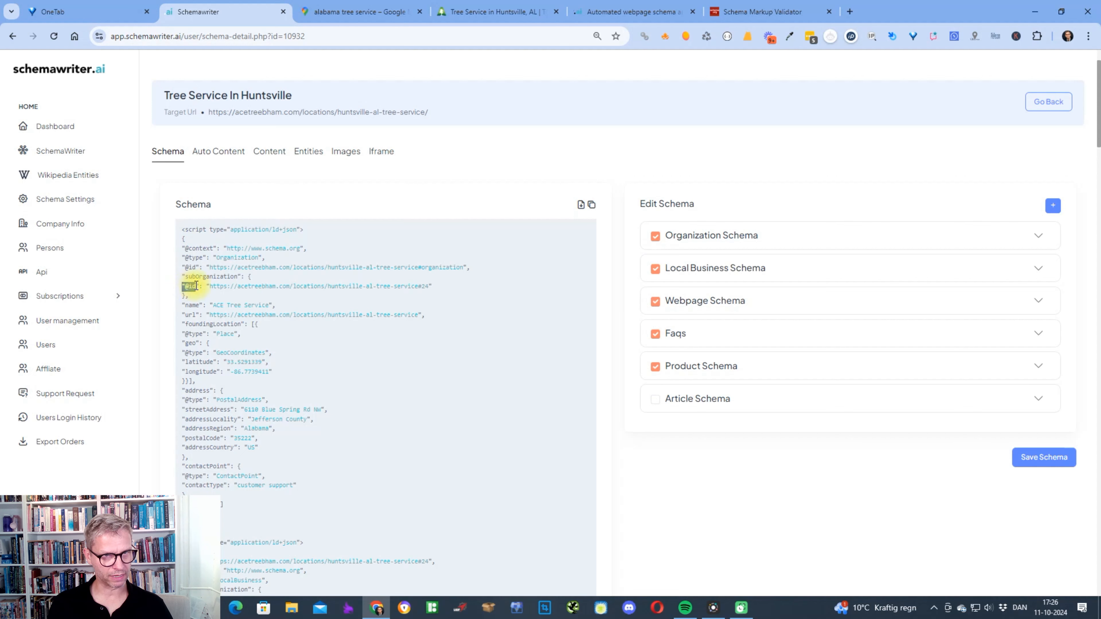
scroll(288, 286, "down", 6)
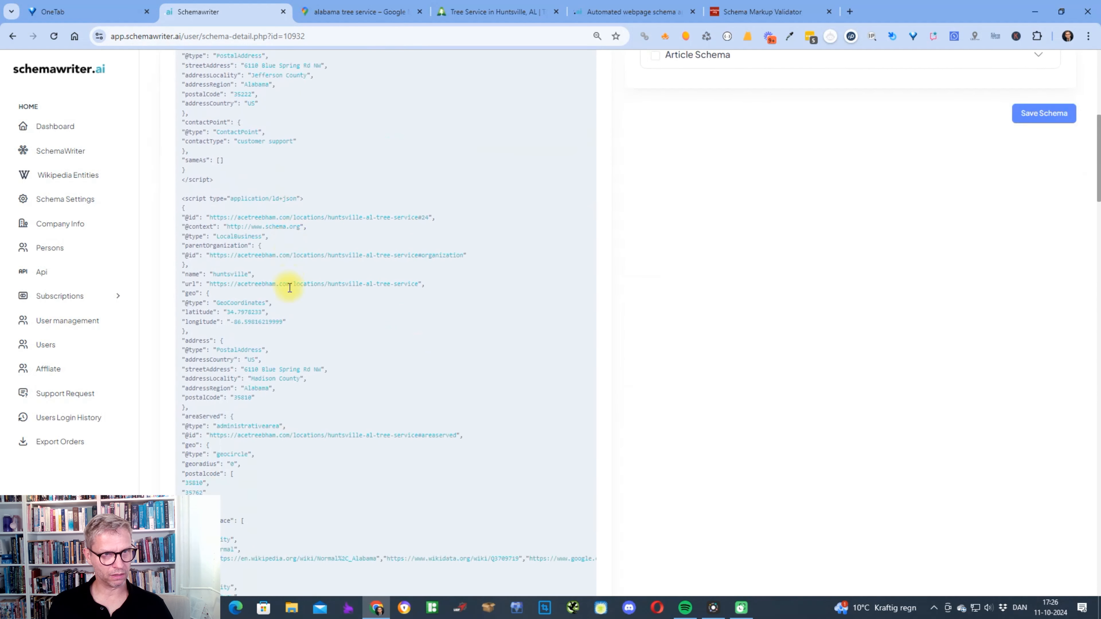
left_click_drag(186, 217, 212, 217)
scroll(450, 354, "down", 5)
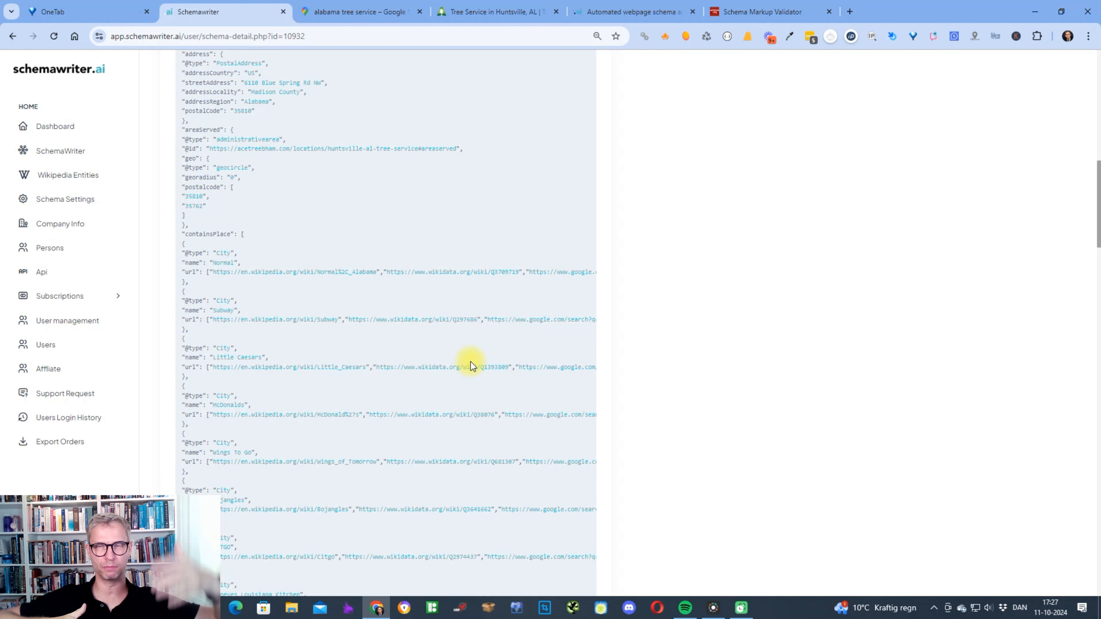
left_click(736, 12)
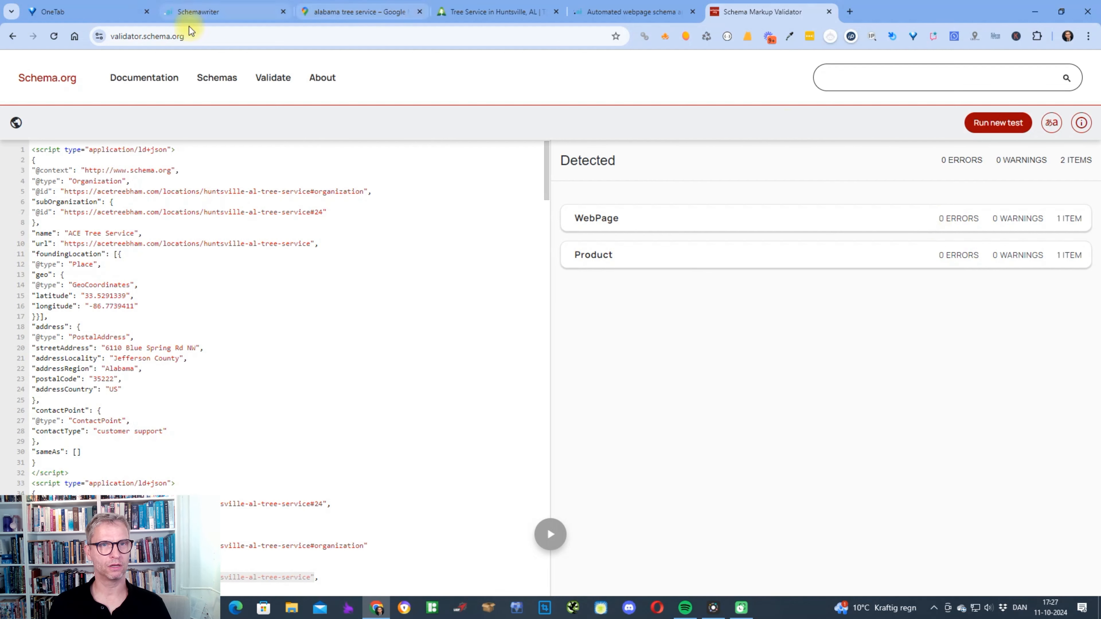
Return to Schemawriter, enable the Article Schema for the Tree Service in Huntsville page and save the schema
left_click(226, 11)
scroll(811, 286, "up", 10)
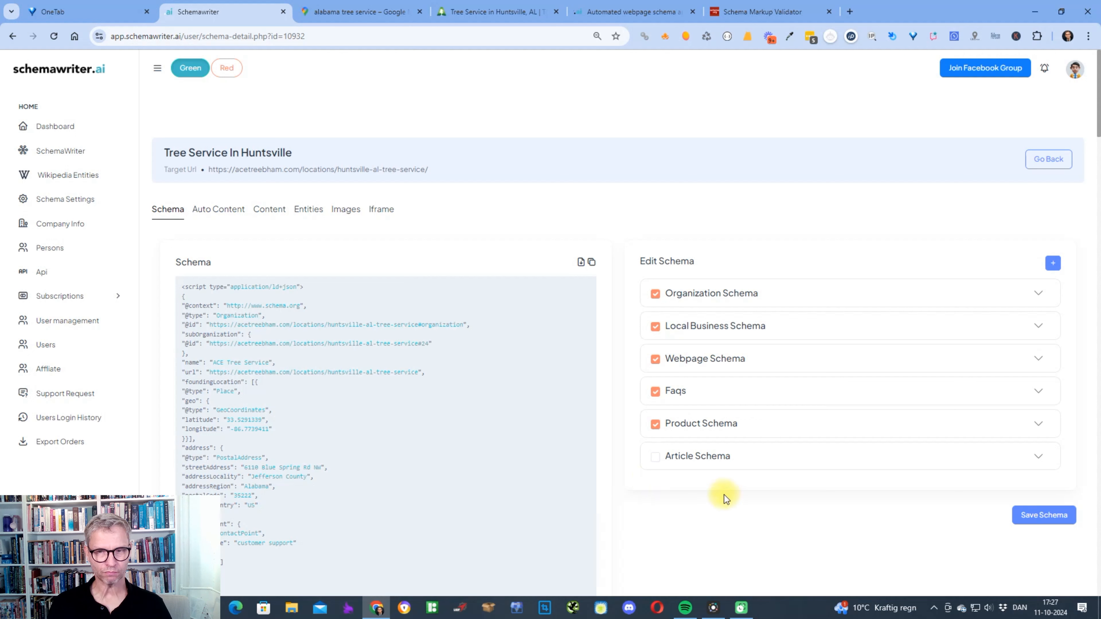
left_click(655, 457)
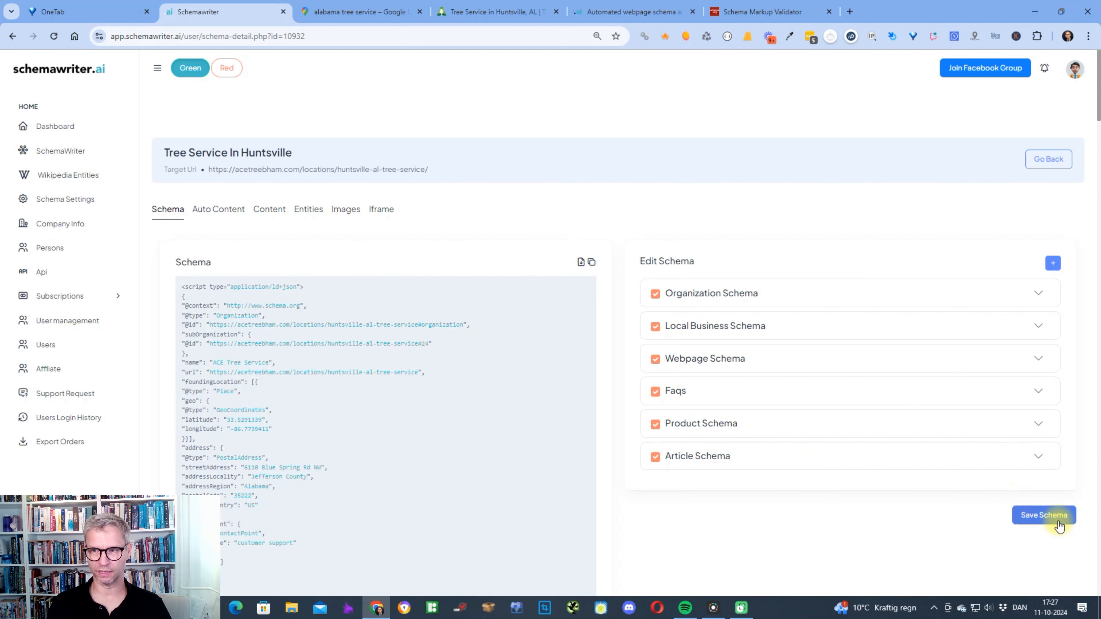
left_click(1048, 518)
left_click(549, 338)
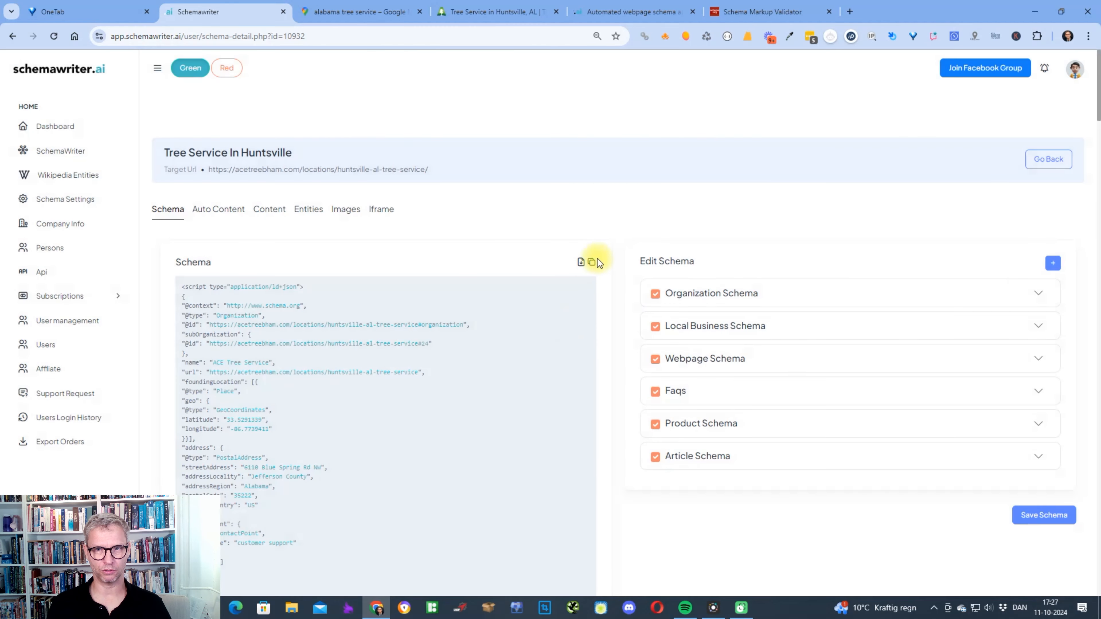
Copy the updated schema, replace the validator's existing markup with it and rerun the test
left_click(596, 260)
left_click(763, 12)
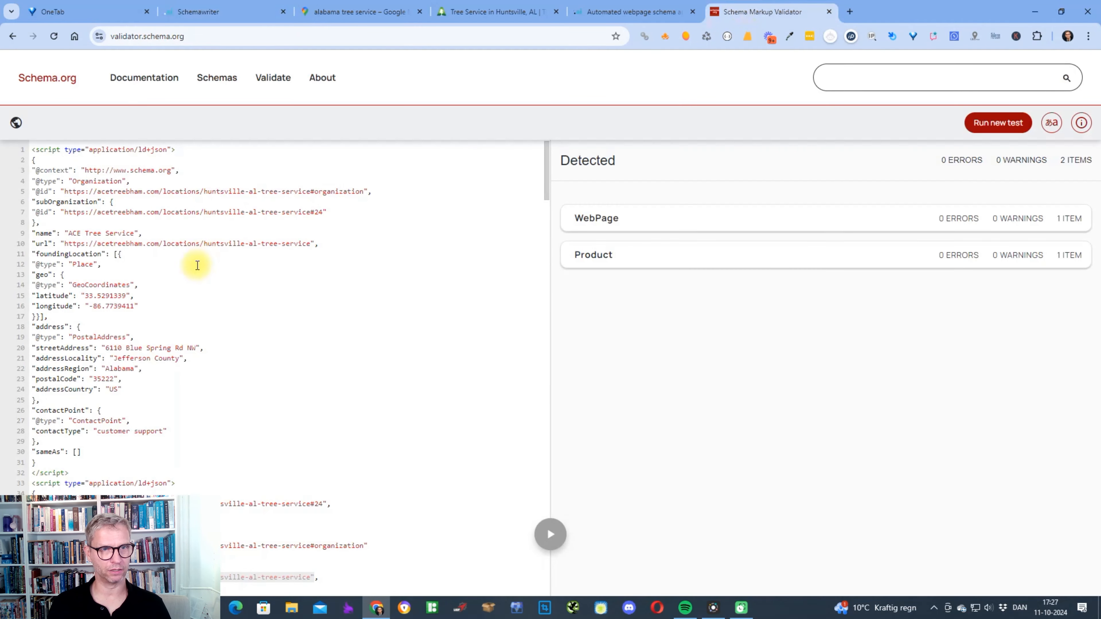
key("ctrl+a")
key("BackSpace")
key("ctrl+v")
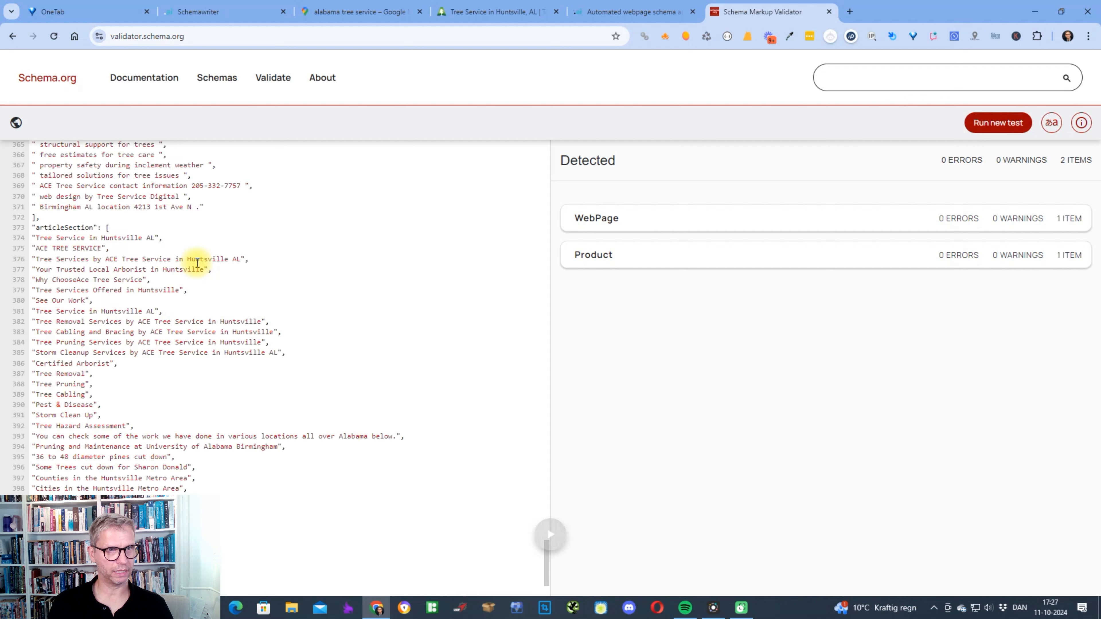
left_click(545, 538)
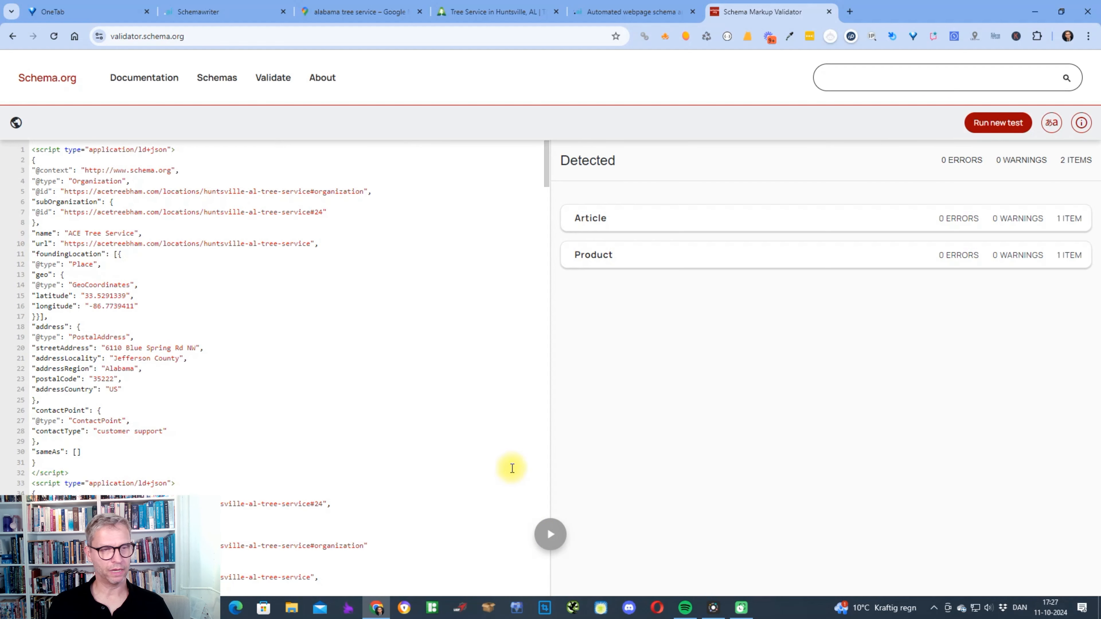
Examine the Article markup in the validator's code, including its articleSection and keywords entries
scroll(238, 366, "down", 20)
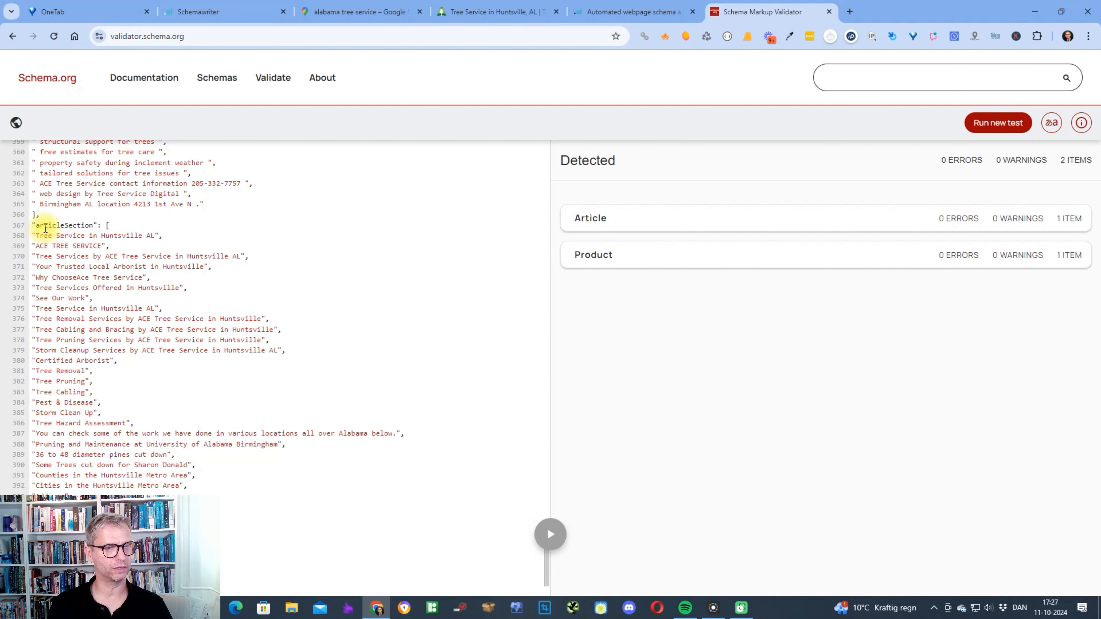
scroll(63, 293, "up", 8)
scroll(64, 293, "up", 1)
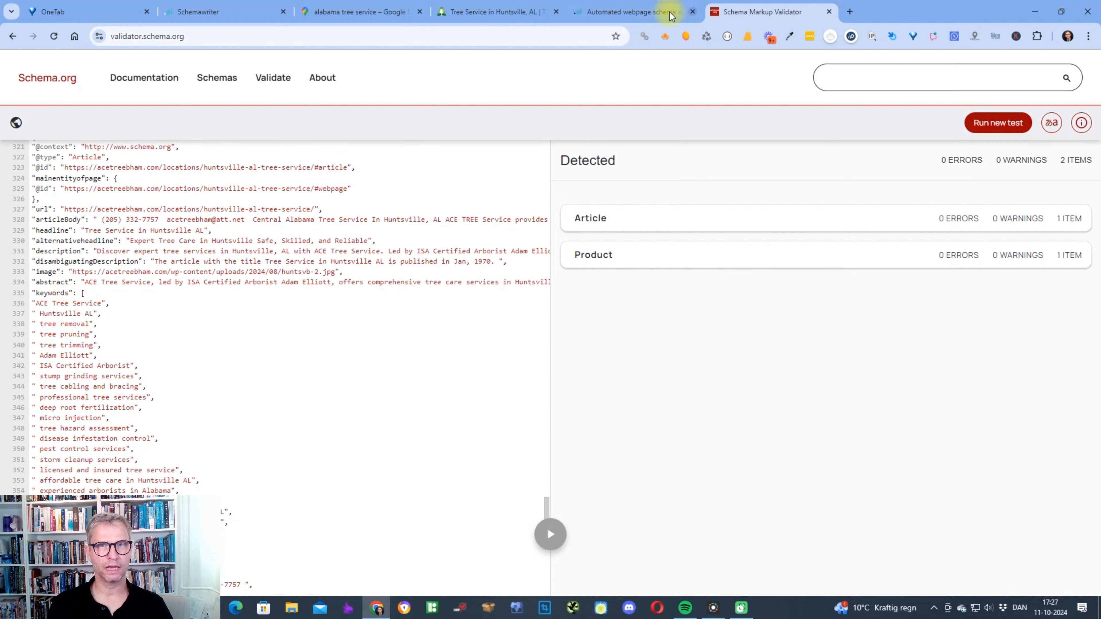
Switch to Schemawriter and examine the generated schema through to the Article block, including its keywords and articleSection entries
left_click(203, 12)
scroll(520, 324, "down", 15)
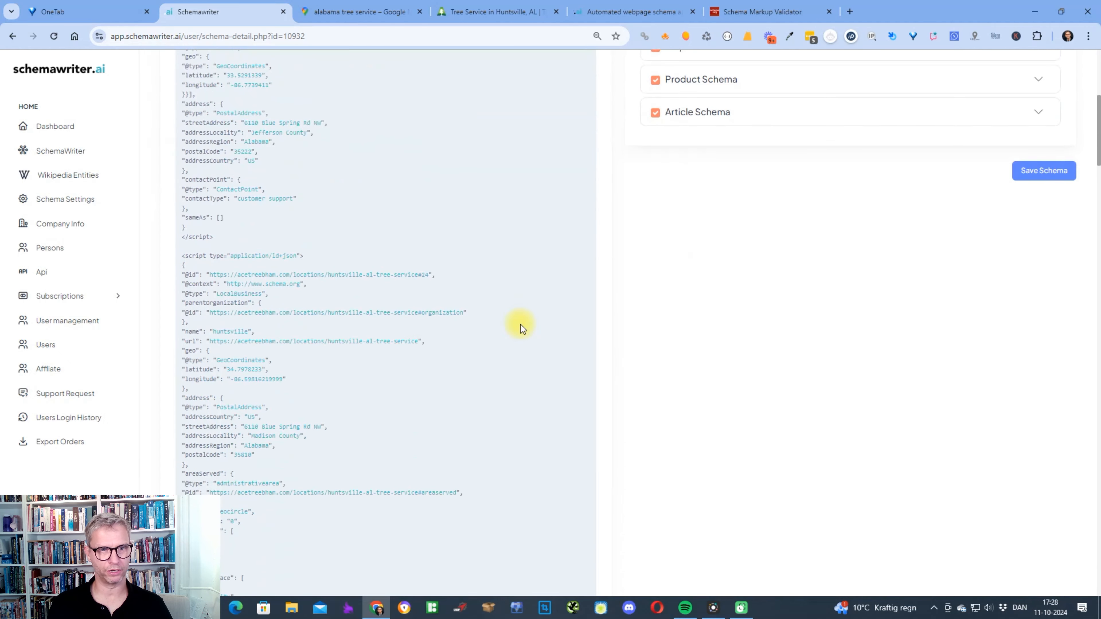
scroll(520, 322, "down", 15)
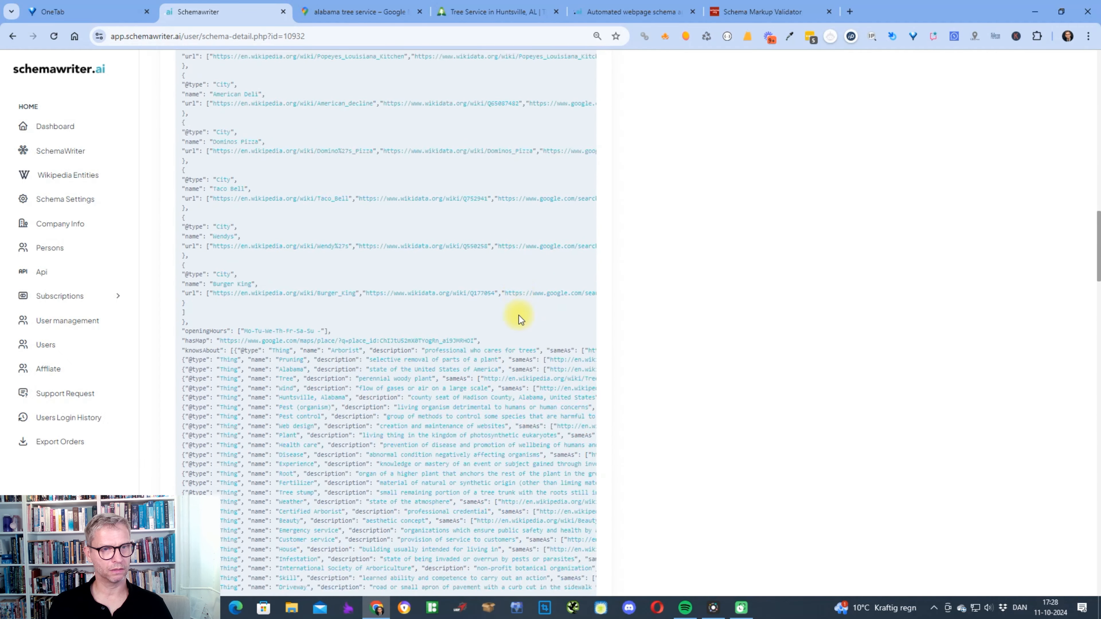
scroll(519, 315, "down", 10)
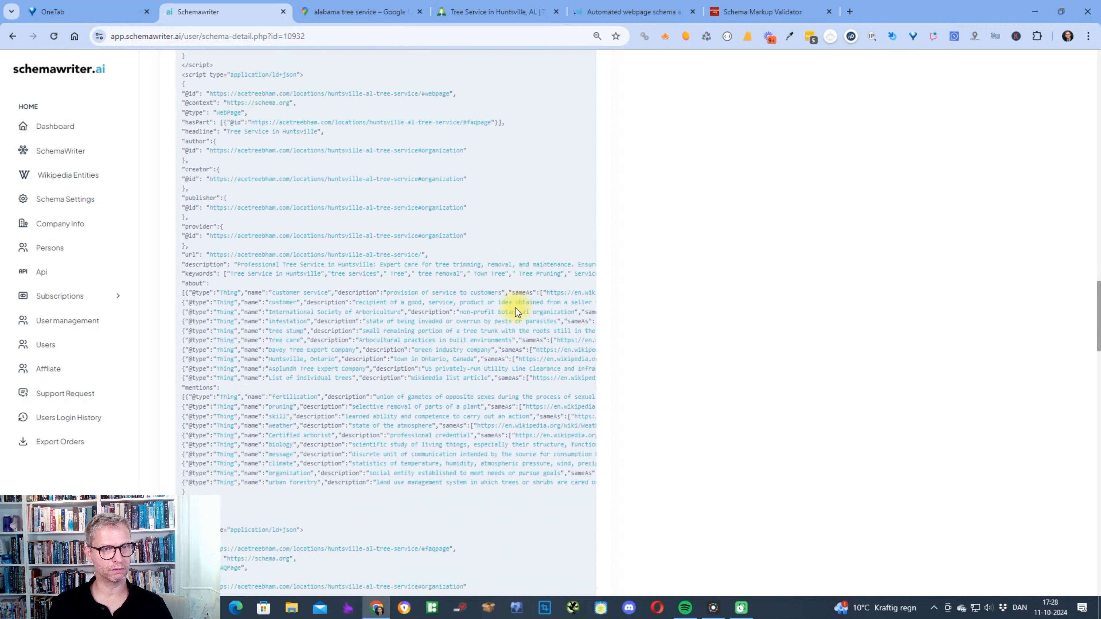
scroll(515, 311, "down", 3)
scroll(515, 308, "down", 1)
scroll(515, 306, "down", 15)
scroll(515, 298, "down", 4)
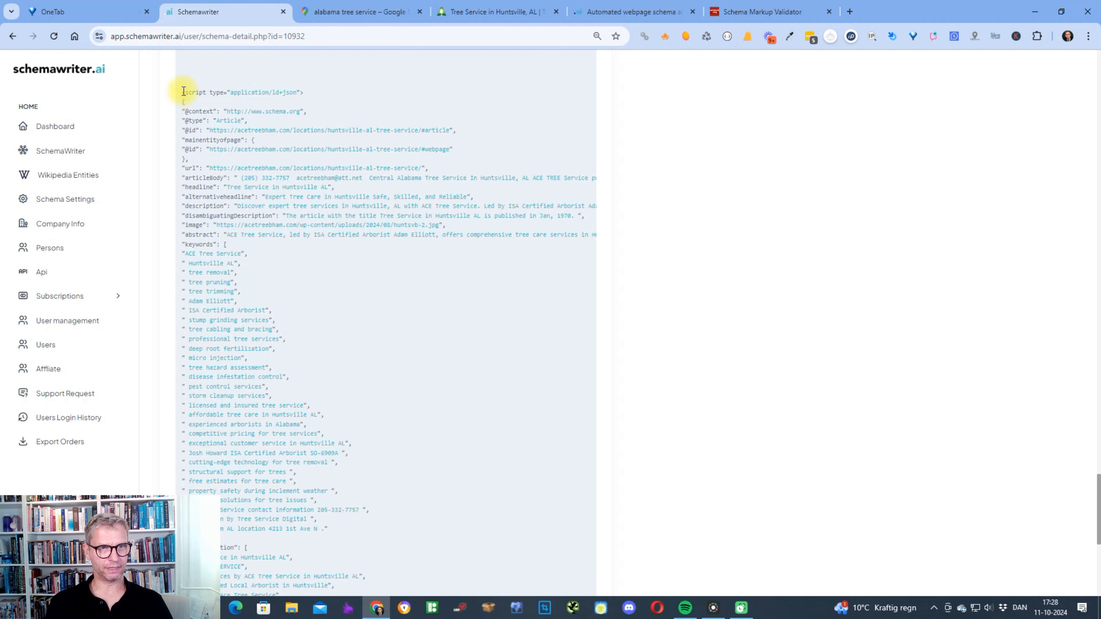
left_click_drag(183, 92, 378, 284)
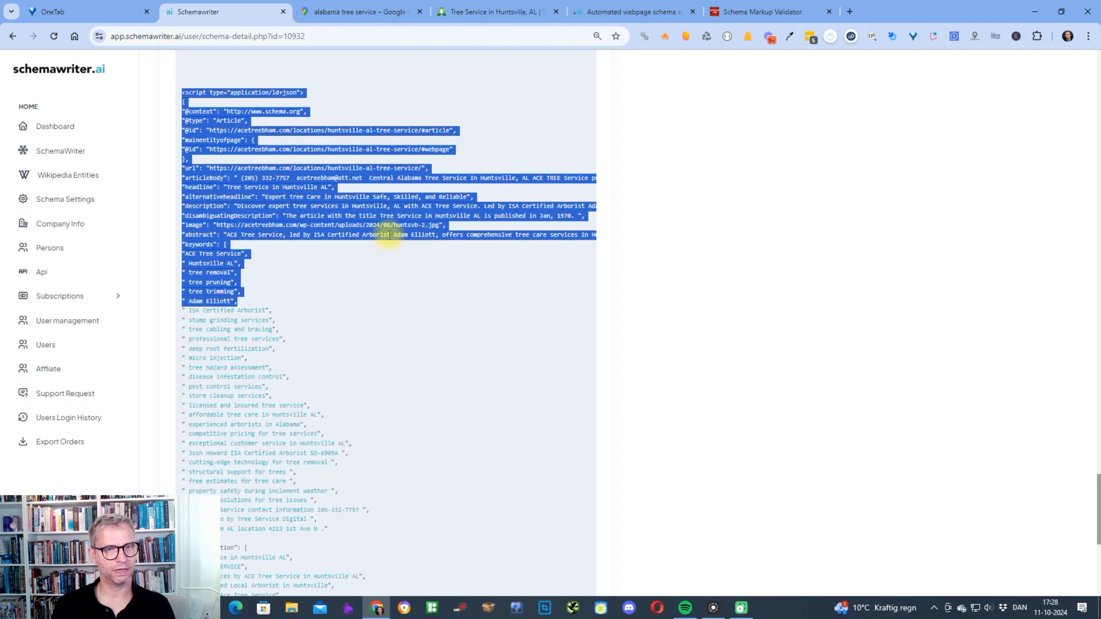
left_click(238, 216)
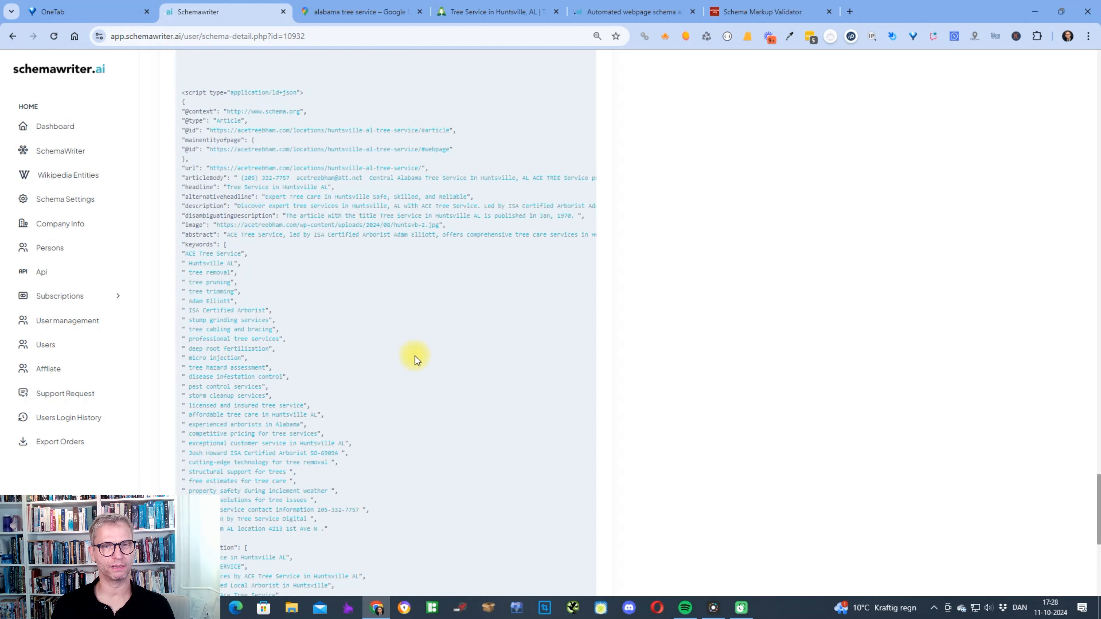
scroll(414, 350, "down", 9)
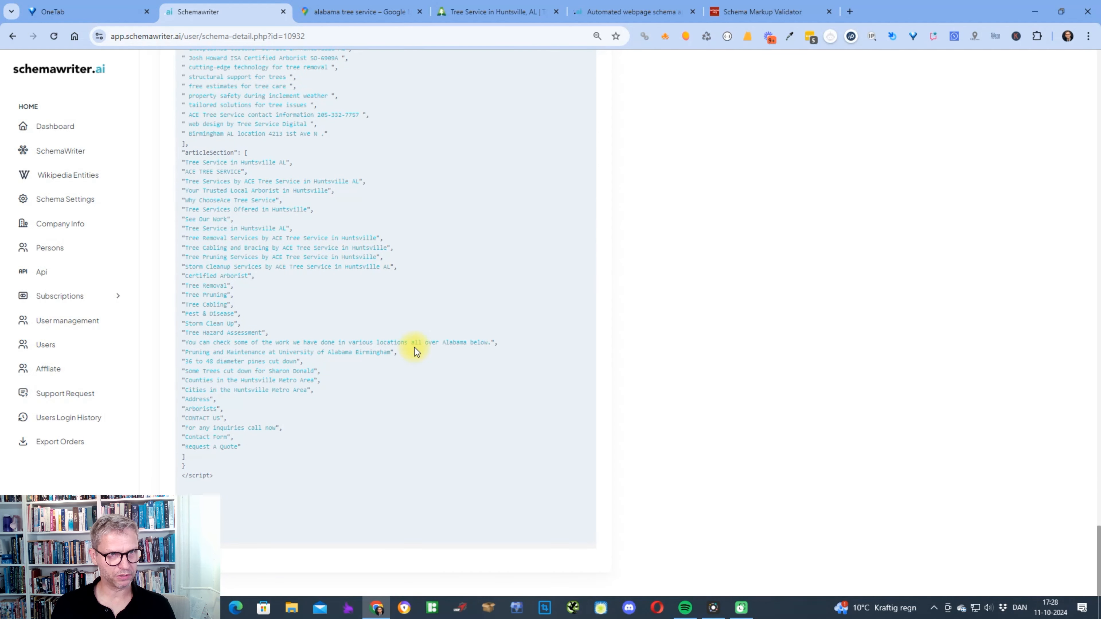
left_click_drag(184, 152, 229, 152)
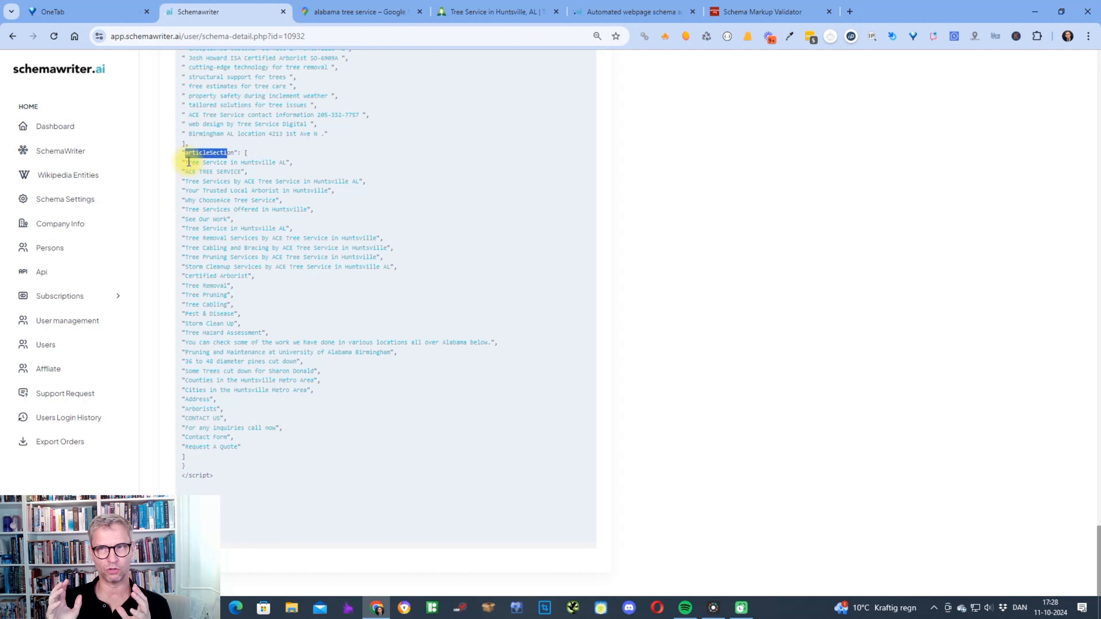
Search Schema.org for "article", open the Article type and examine its articleSection property
left_click(765, 12)
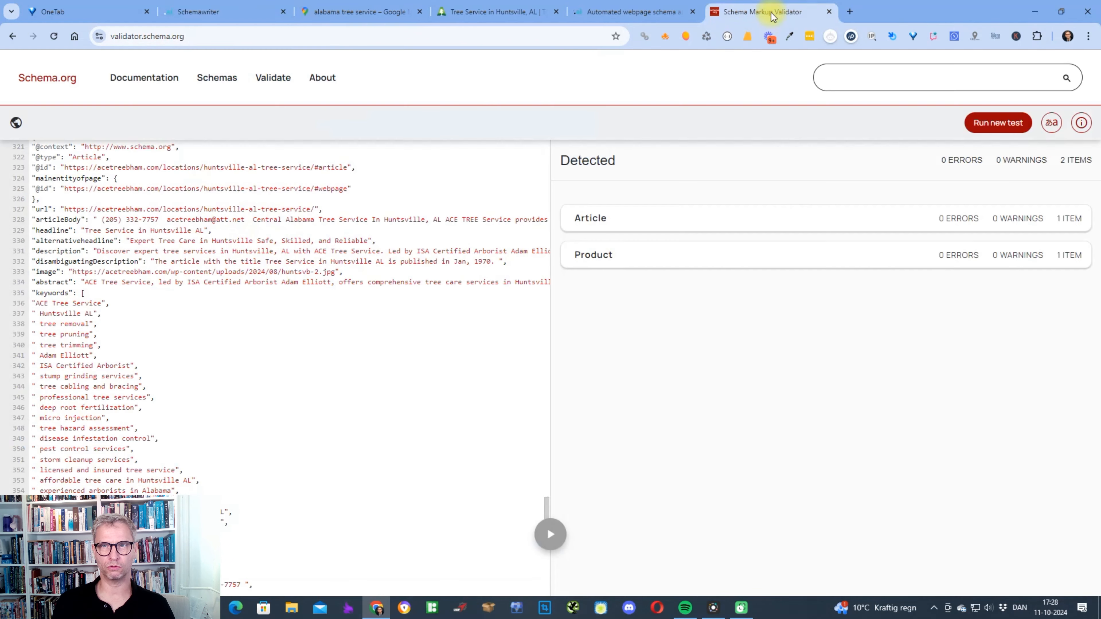
left_click(979, 75)
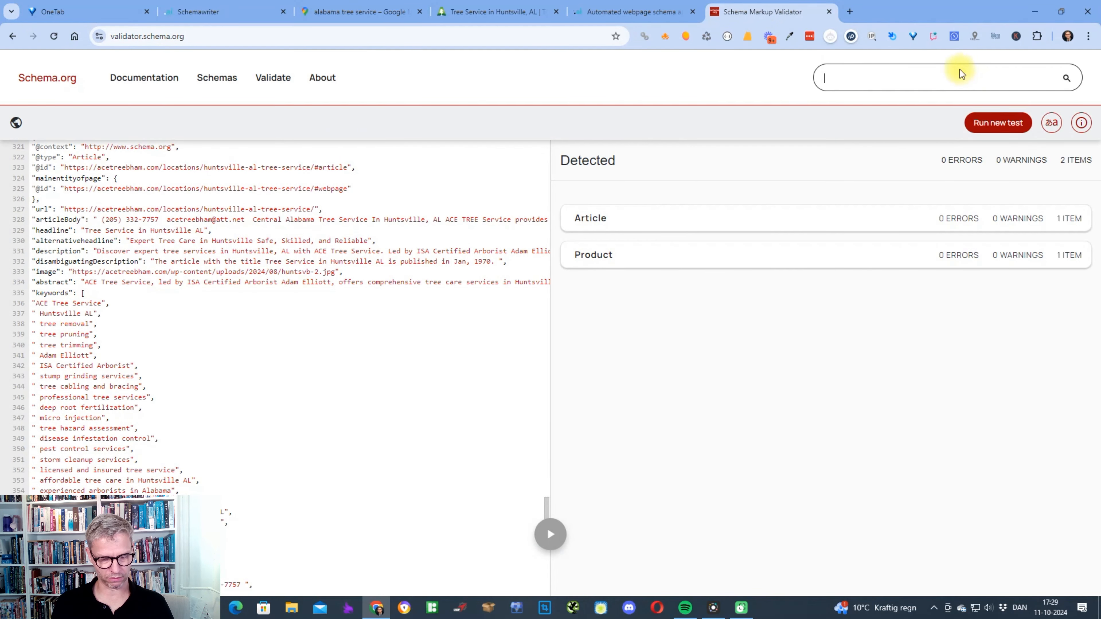
type("article")
key("Return")
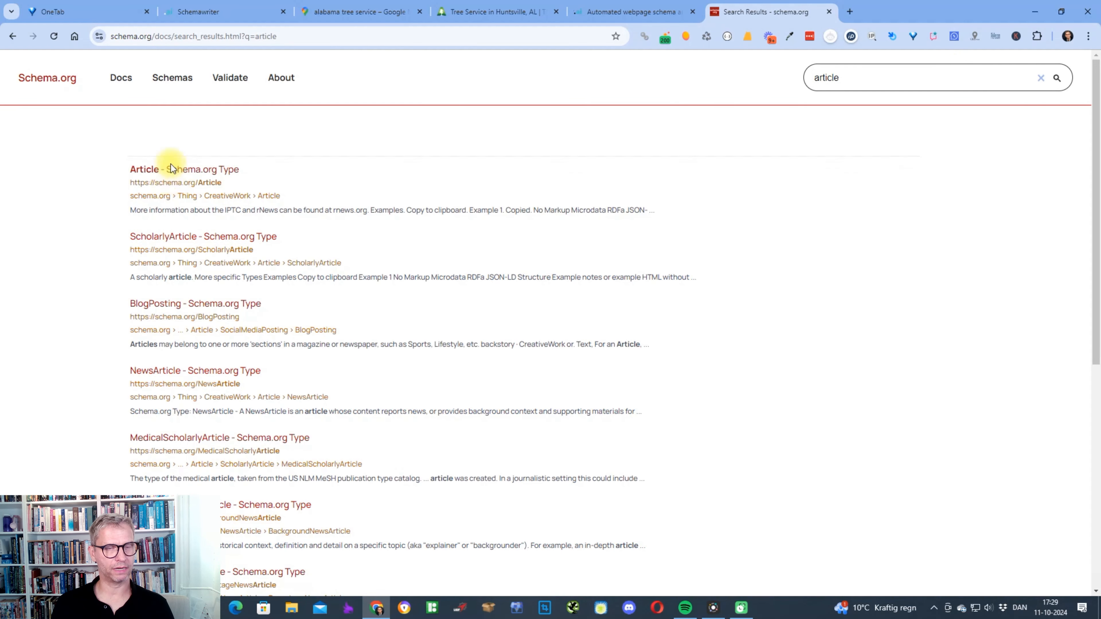
left_click(170, 165)
scroll(241, 242, "down", 3)
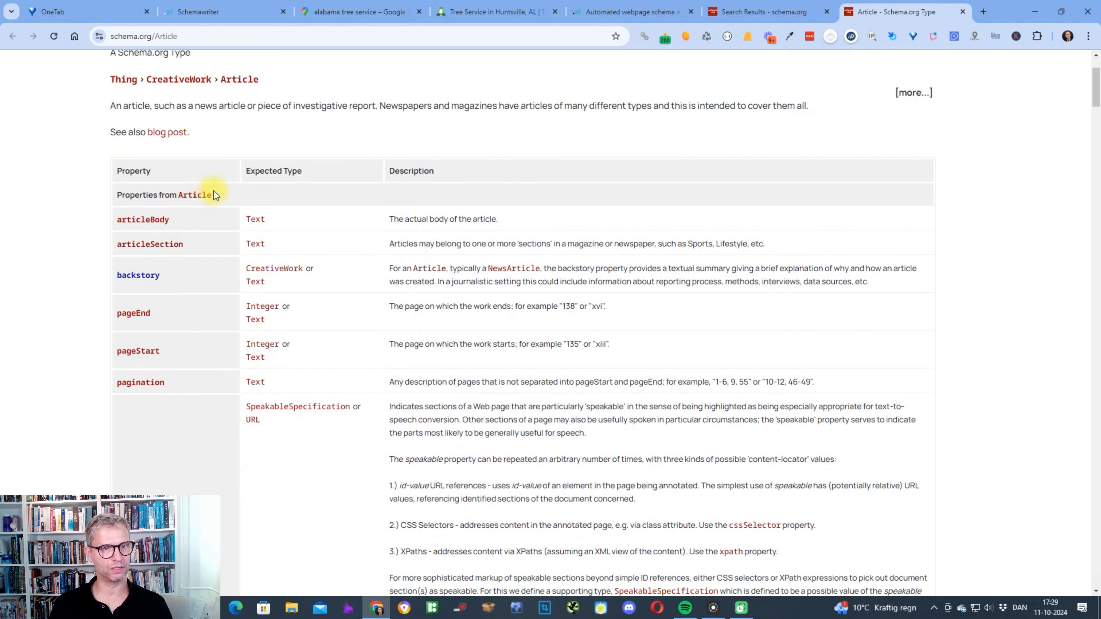
left_click_drag(200, 242, 117, 245)
left_click(188, 214)
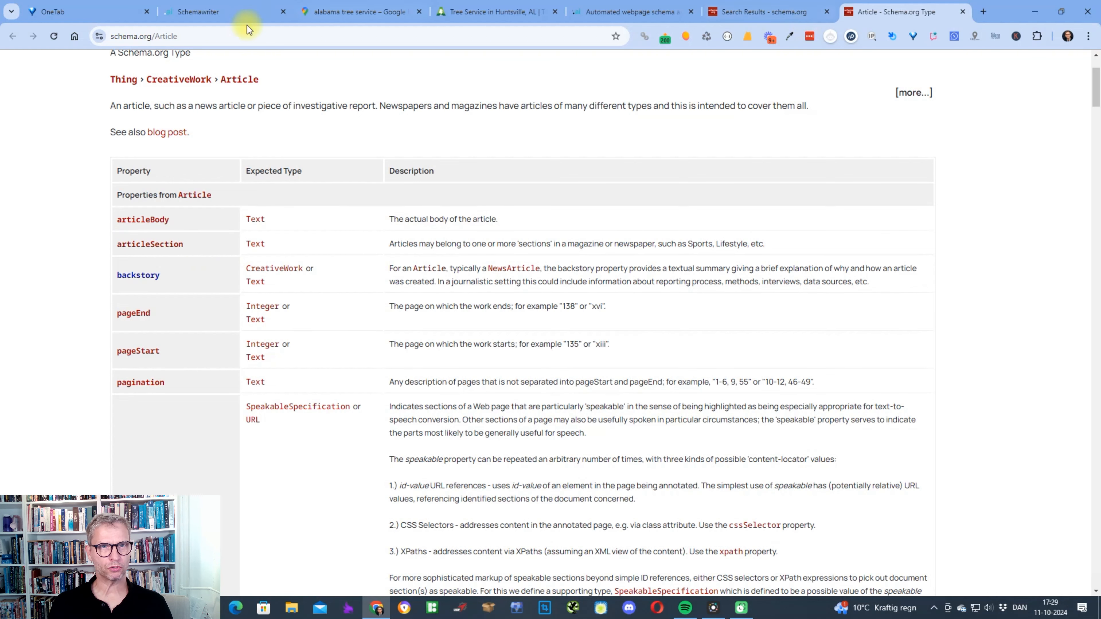
Return to Schemawriter and inspect the articleBody property in the generated Article schema
left_click(243, 12)
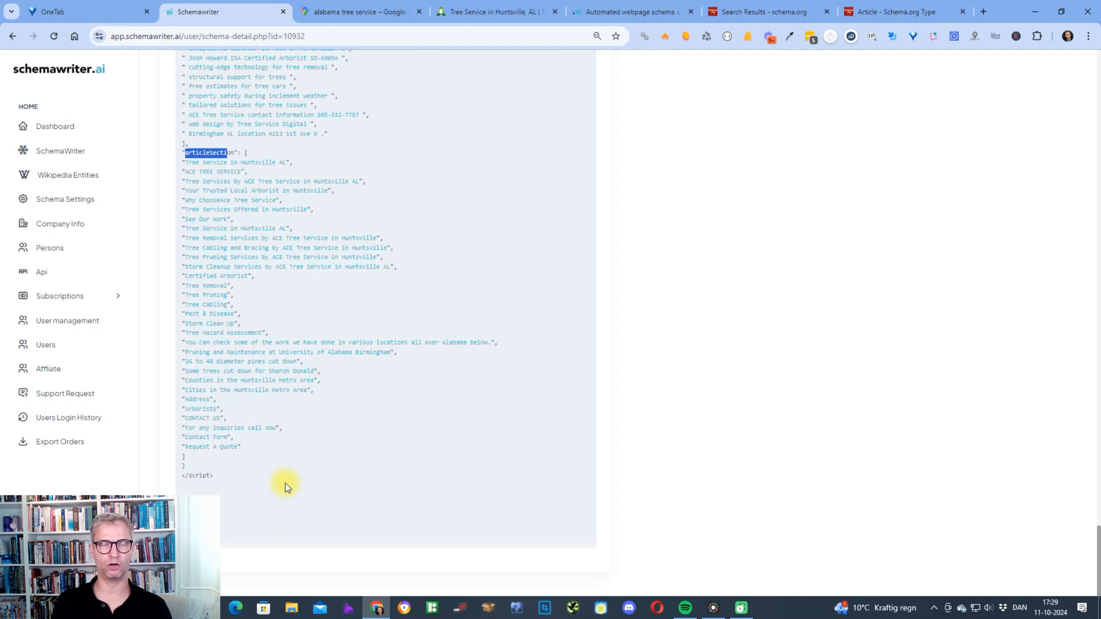
scroll(283, 442, "up", 9)
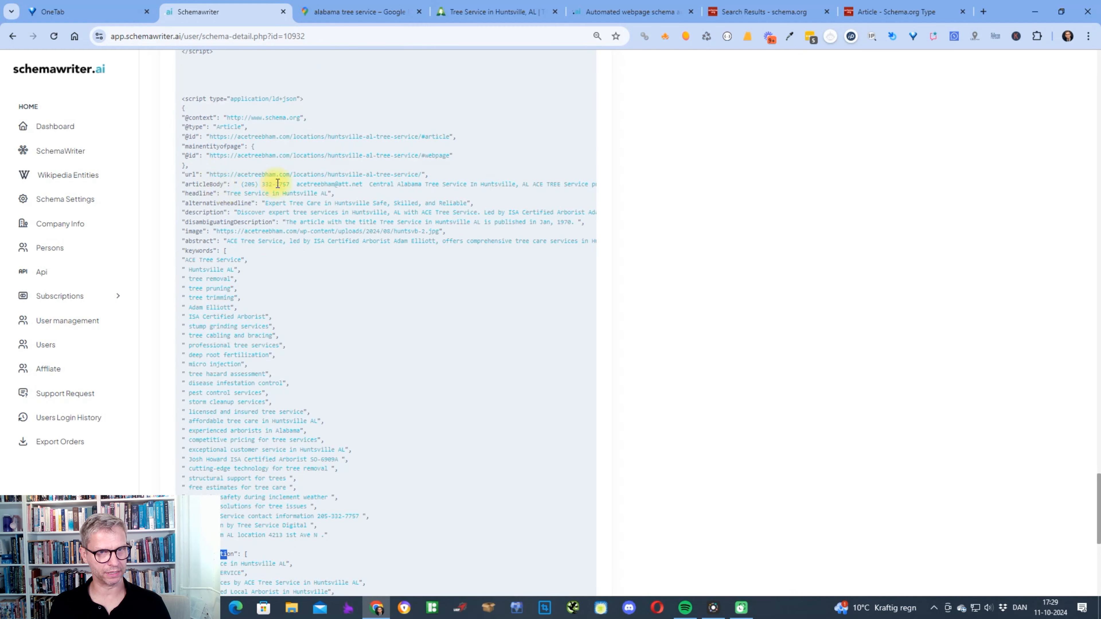
left_click(294, 182)
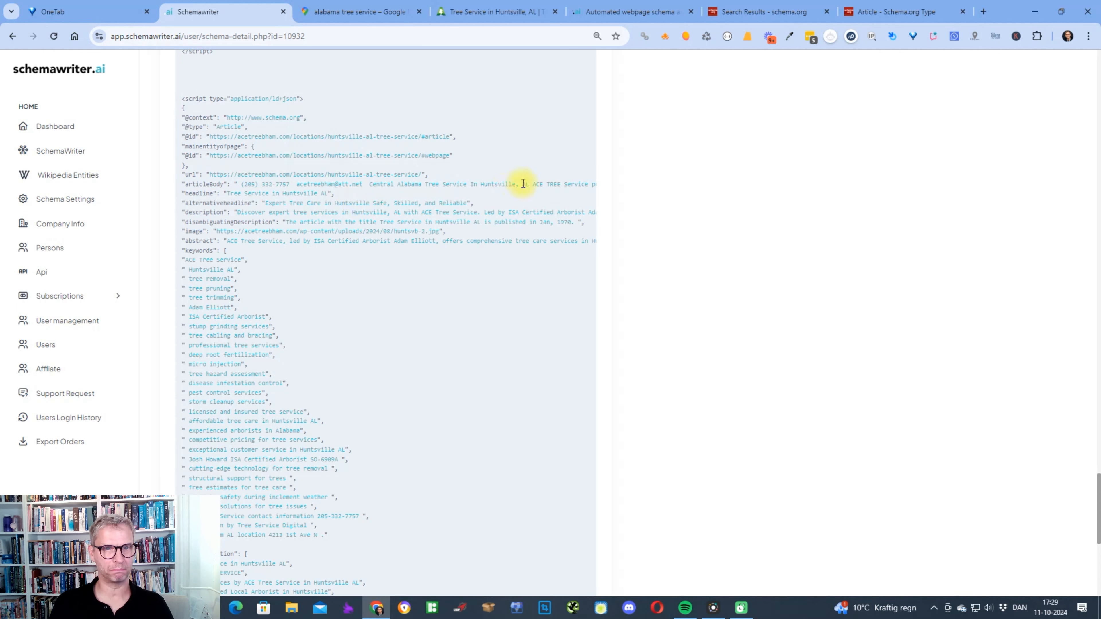
triple_click(504, 182)
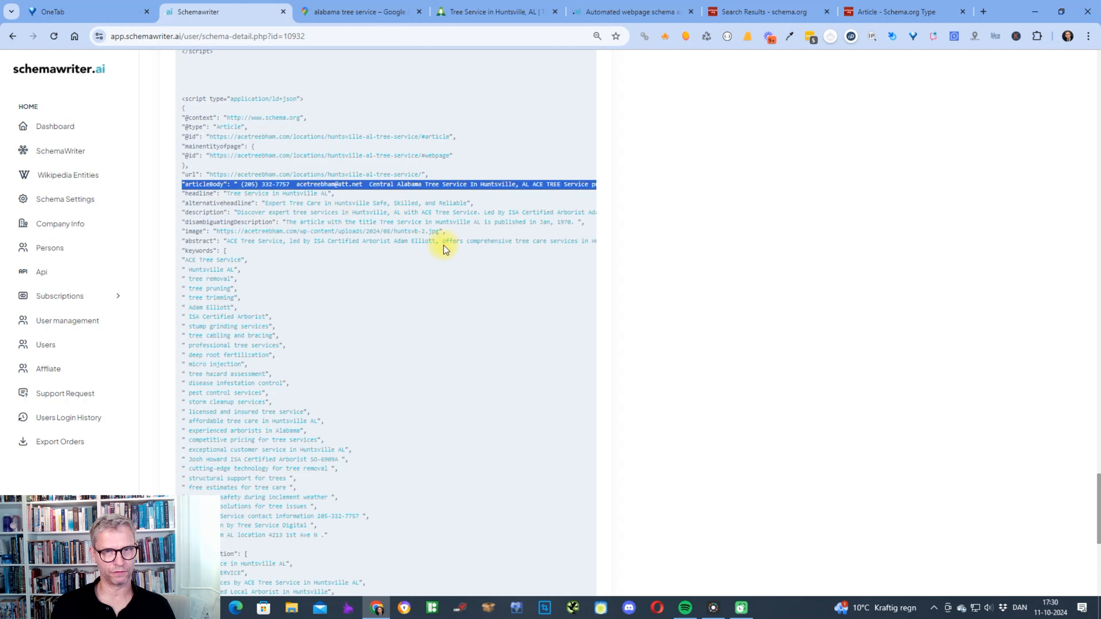
left_click(347, 196)
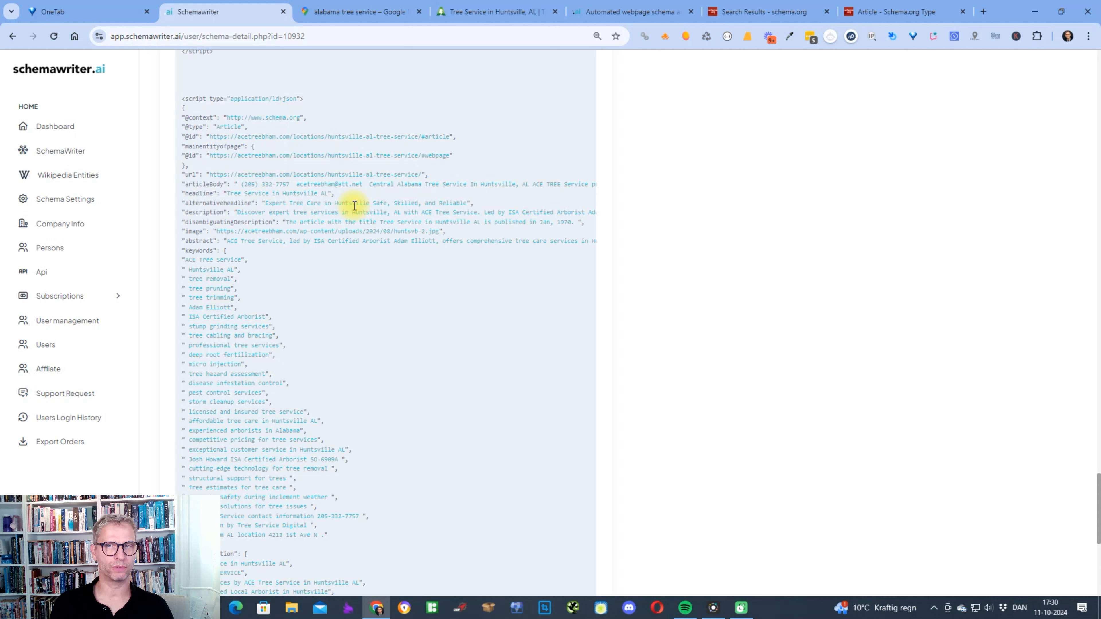
Go back to Schema.org's Article type page and review its Article and CreativeWork properties
left_click(898, 17)
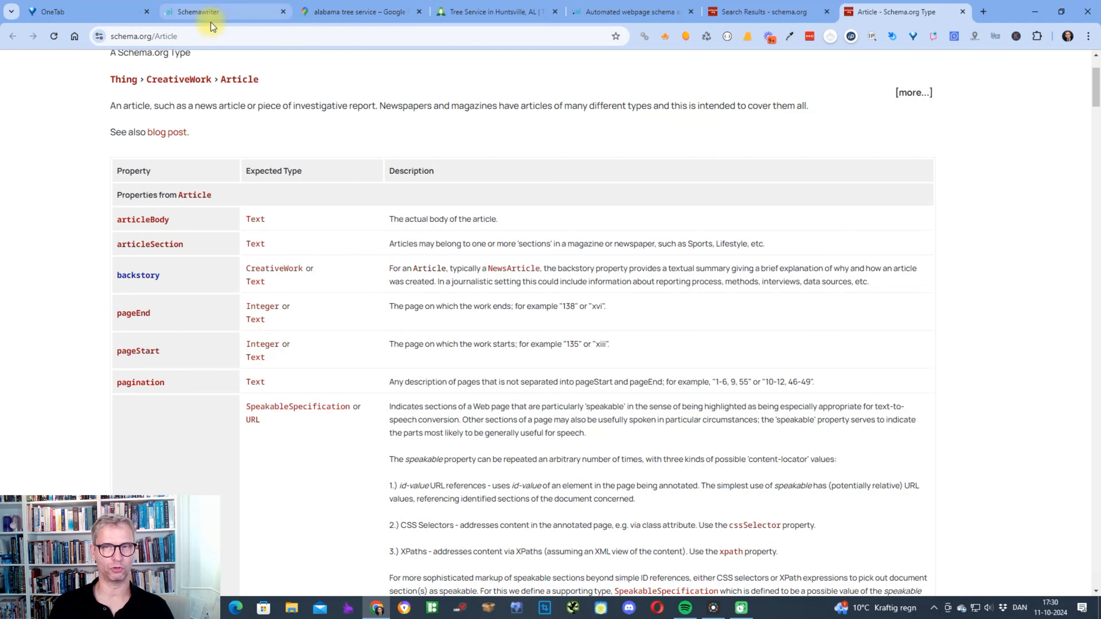
mouse_move(211, 23)
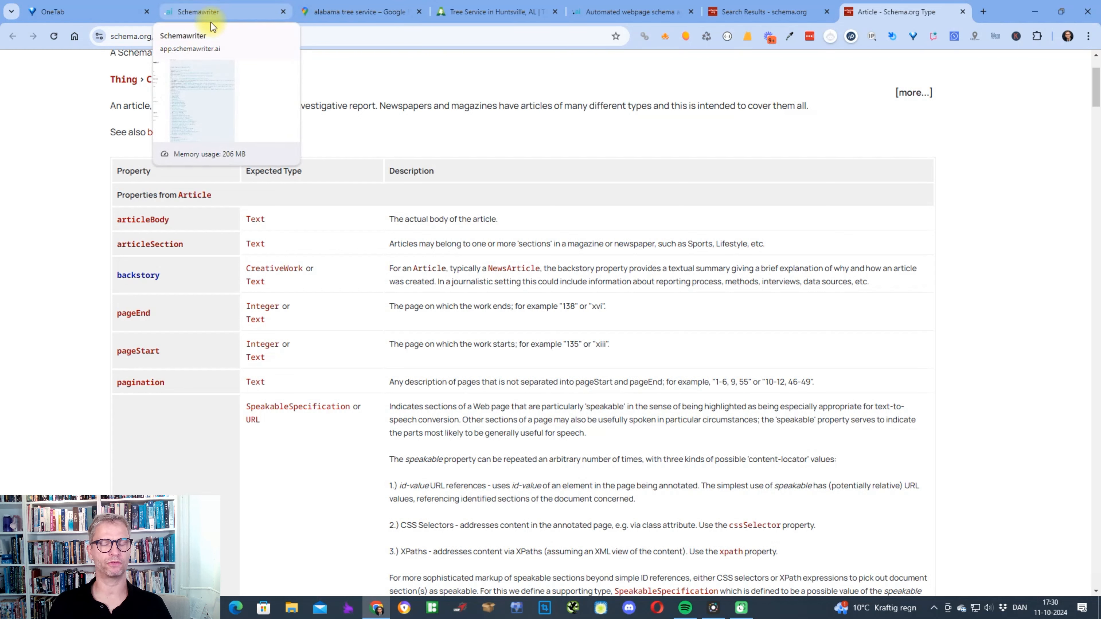
scroll(415, 299, "down", 5)
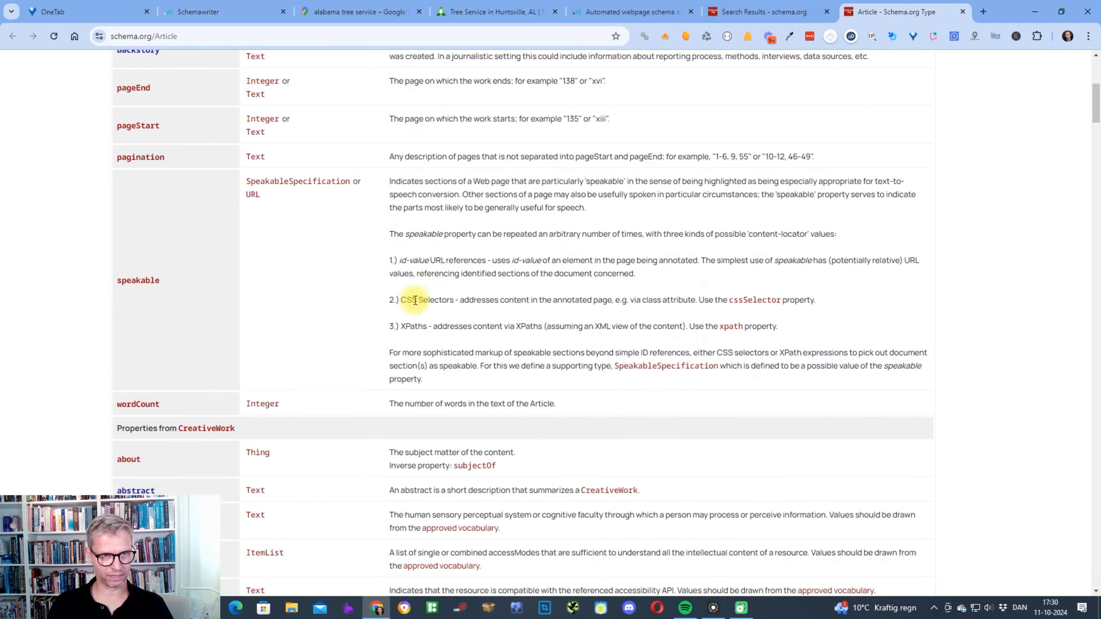
scroll(455, 374, "down", 6)
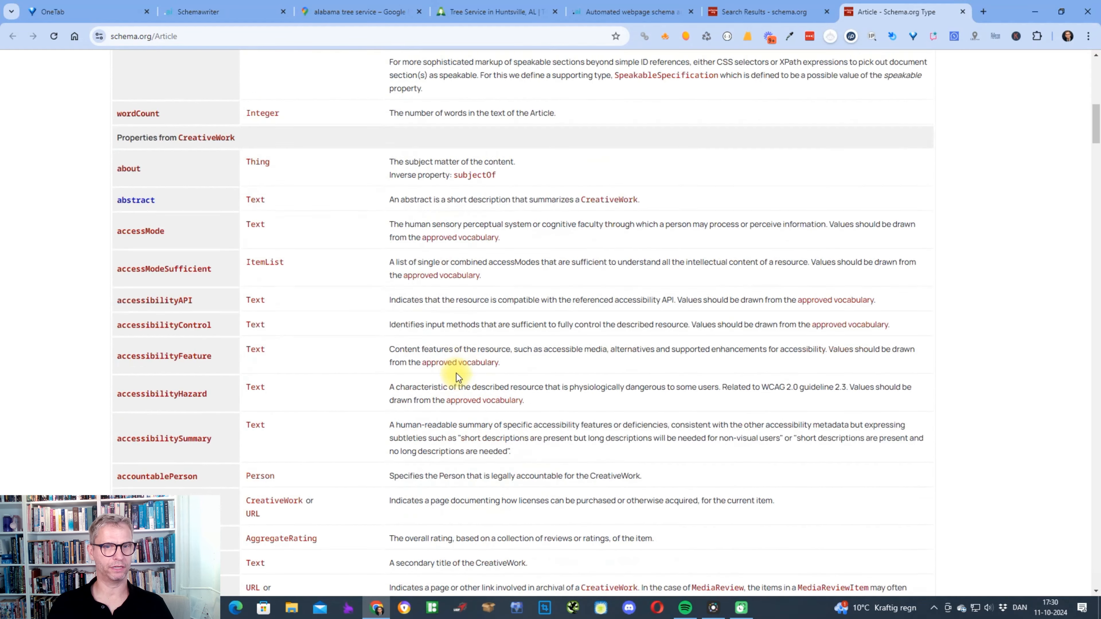
scroll(298, 486, "up", 15)
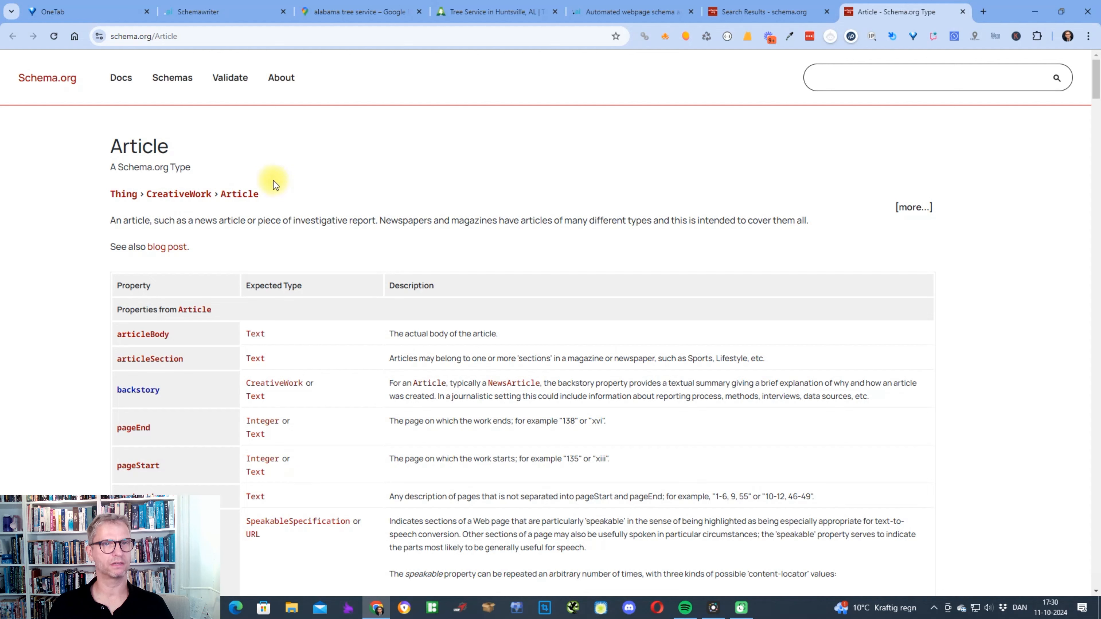
Return to Schemawriter and open the Article Schema's editable fields for the Tree Service in Huntsville page
left_click(245, 10)
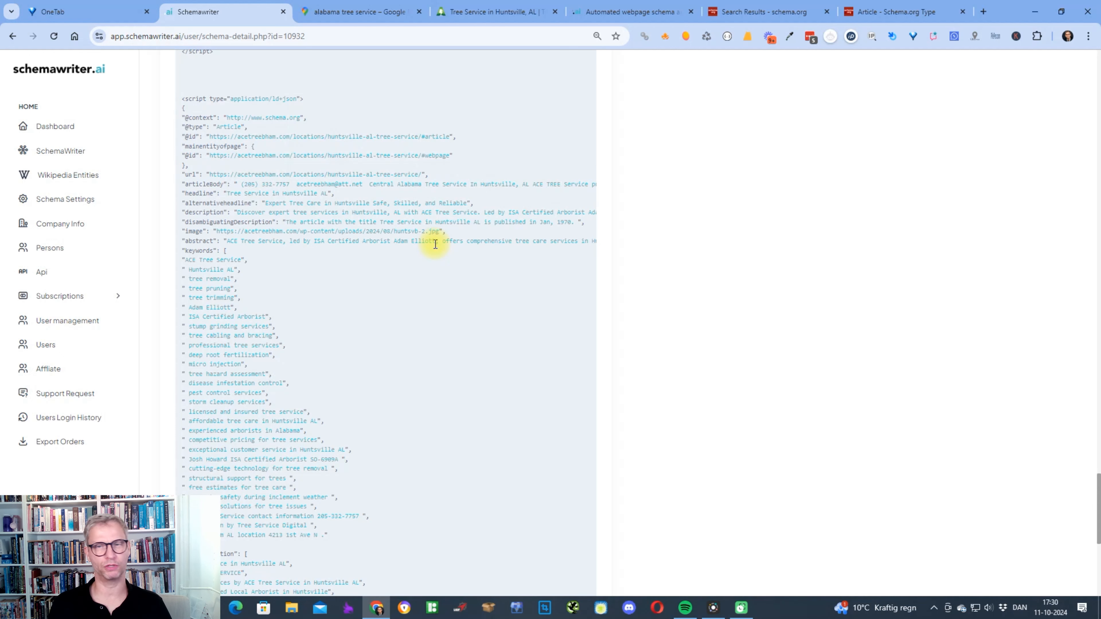
scroll(705, 516, "up", 15)
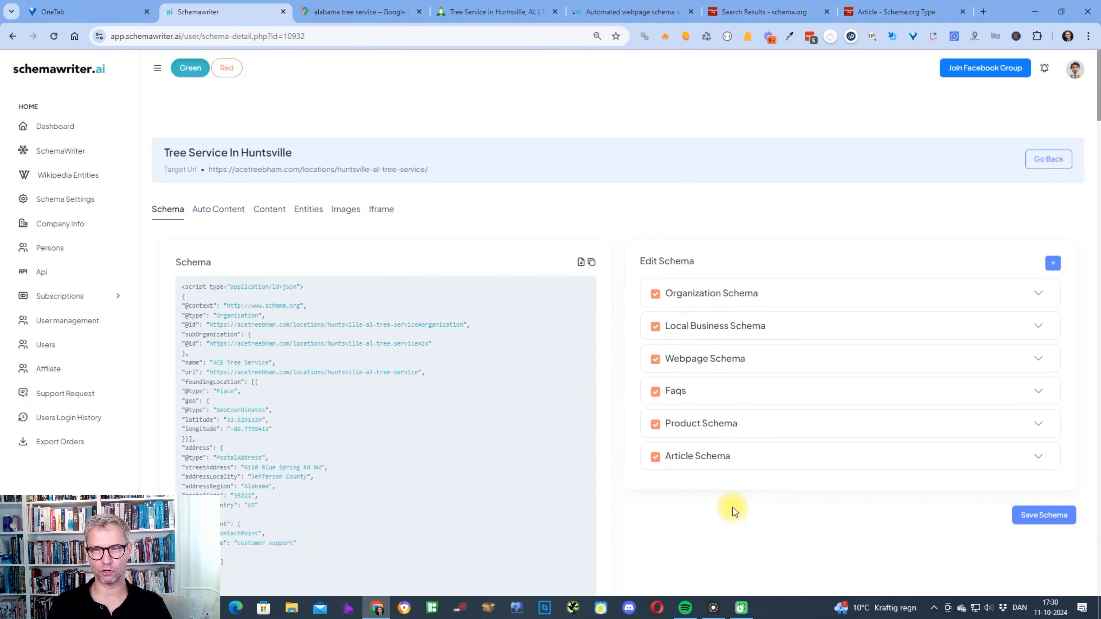
left_click(759, 457)
scroll(903, 449, "down", 10)
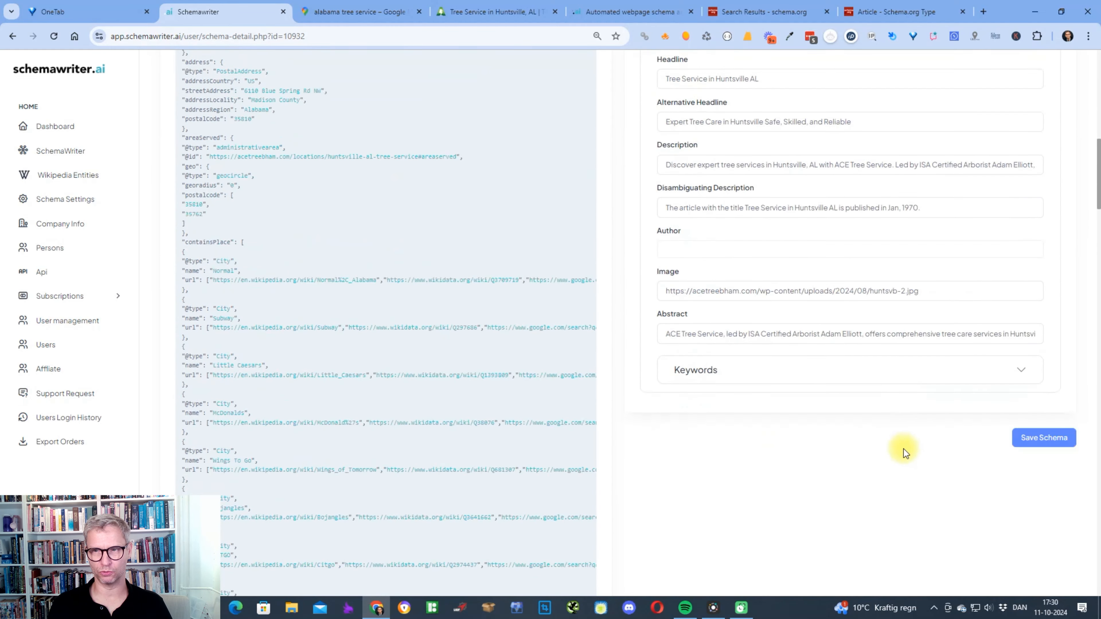
Try inserting placeholder text in the Article schema's description, remove it again and save the schema
left_click(727, 166)
type("dfgdfgdfg")
key("BackSpace")
key("BackSpace")
key("BackSpace")
key("BackSpace")
key("BackSpace")
key("BackSpace")
key("BackSpace")
key("BackSpace")
key("BackSpace")
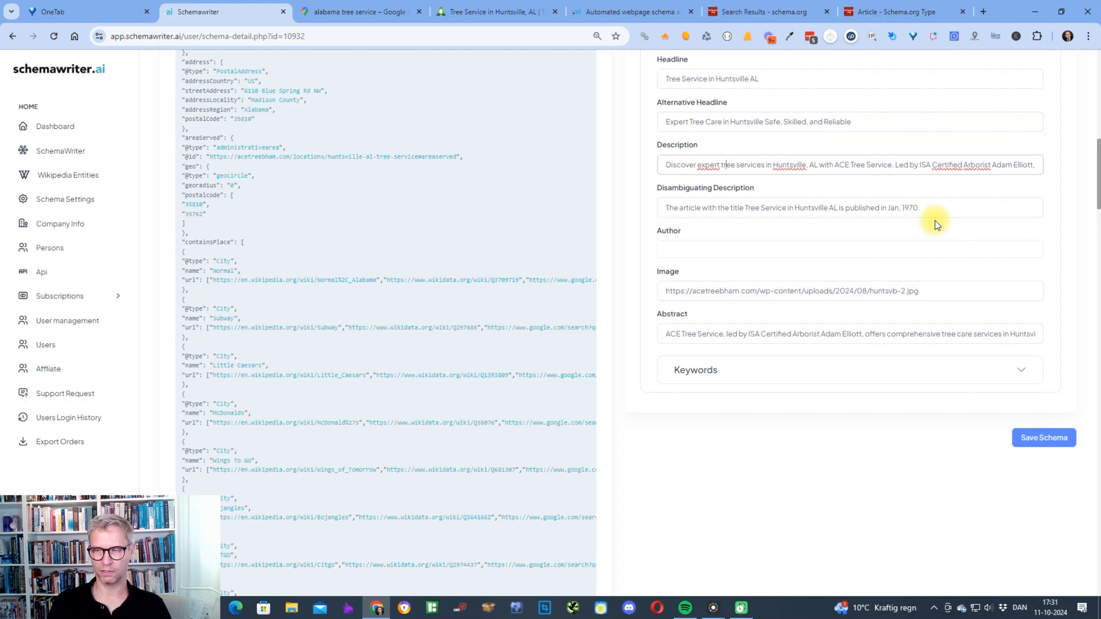
left_click(1042, 435)
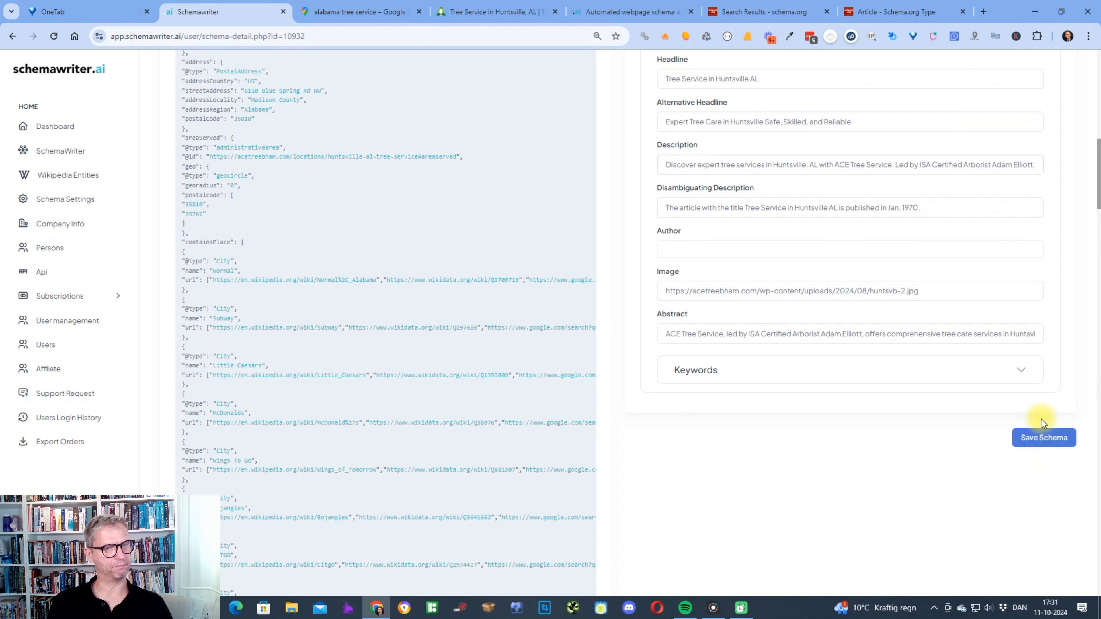
Open the ACE Tree Service company record for editing
left_click(72, 221)
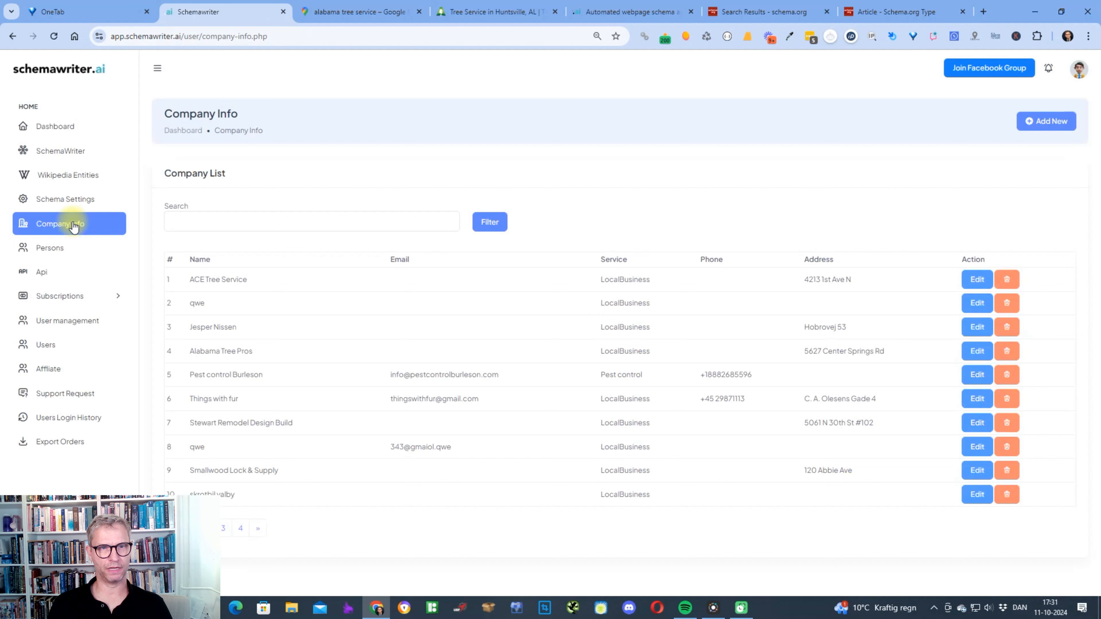
left_click(974, 283)
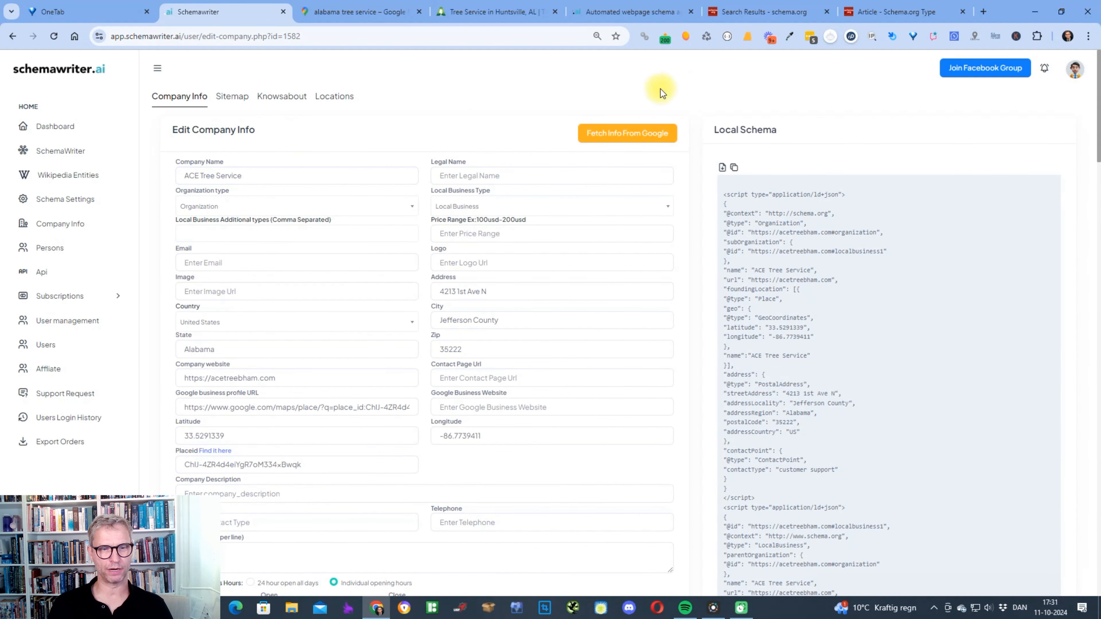